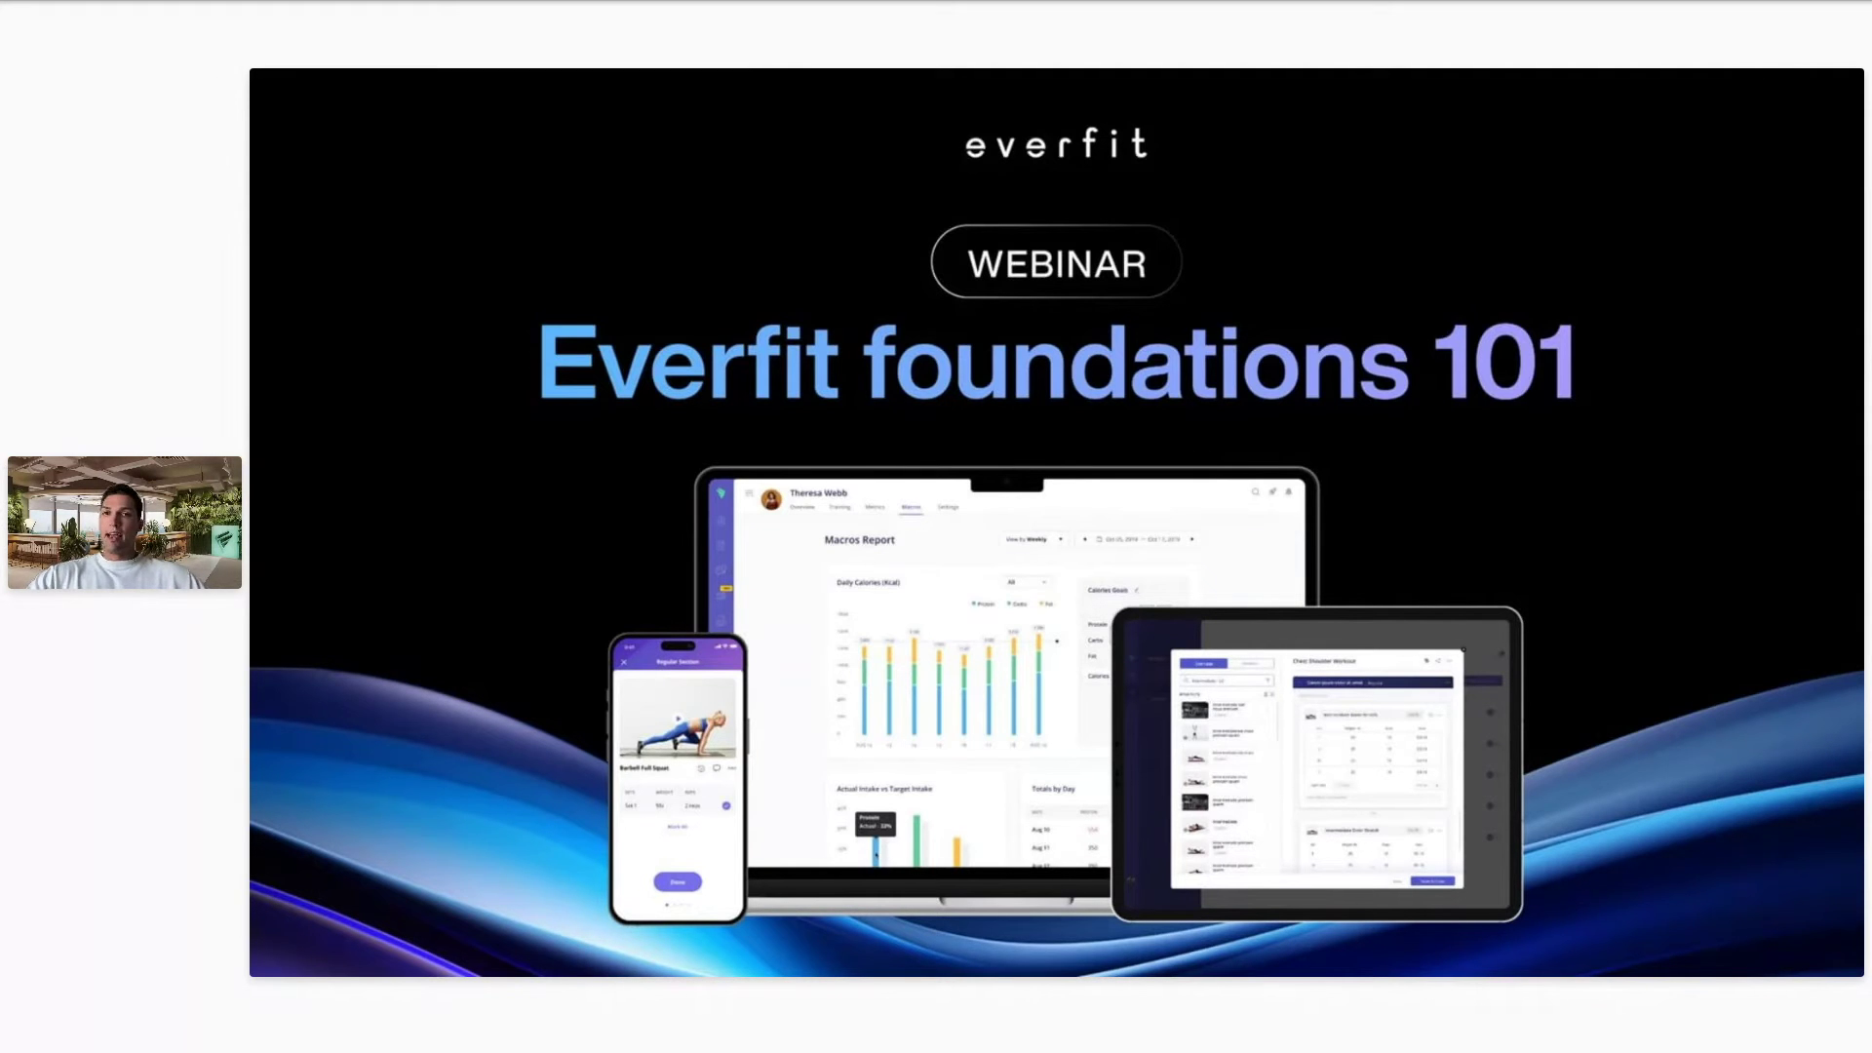
# - Advance the webinar slides past the platform overview to the User case slide
pyautogui.press('Right')
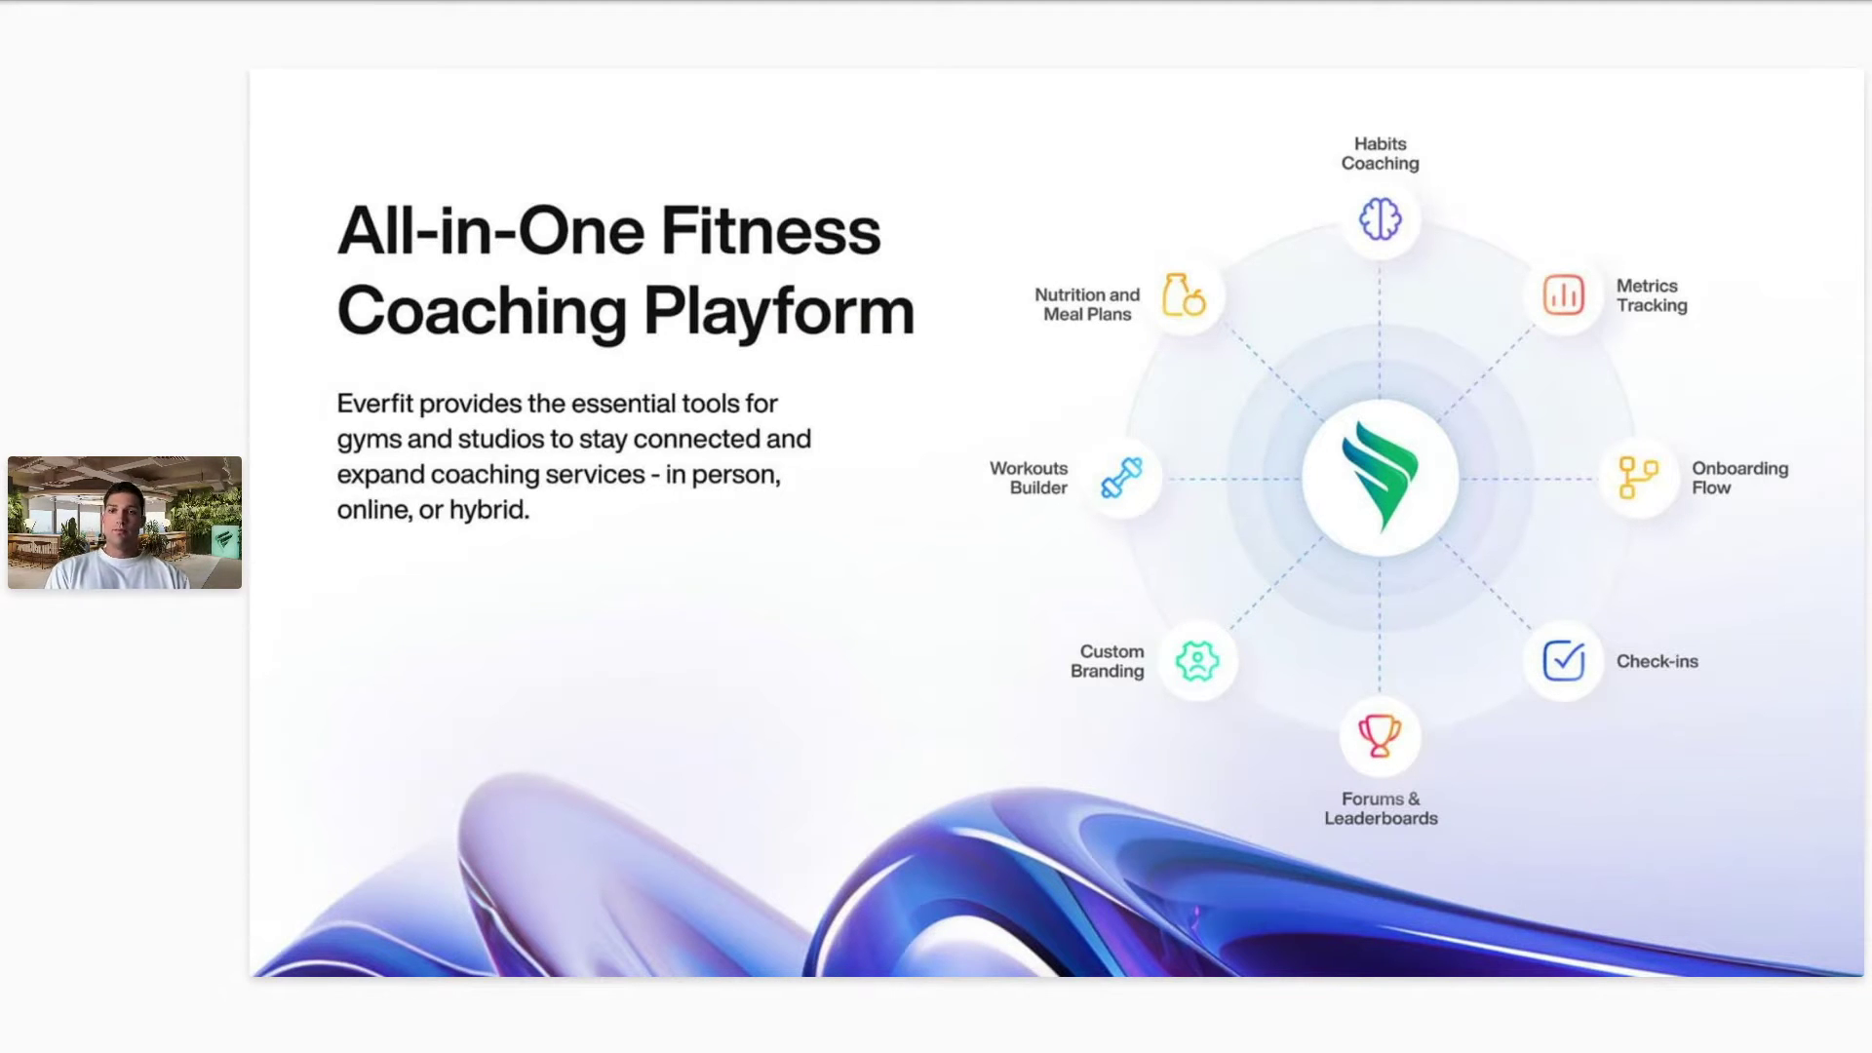
pyautogui.press('Right')
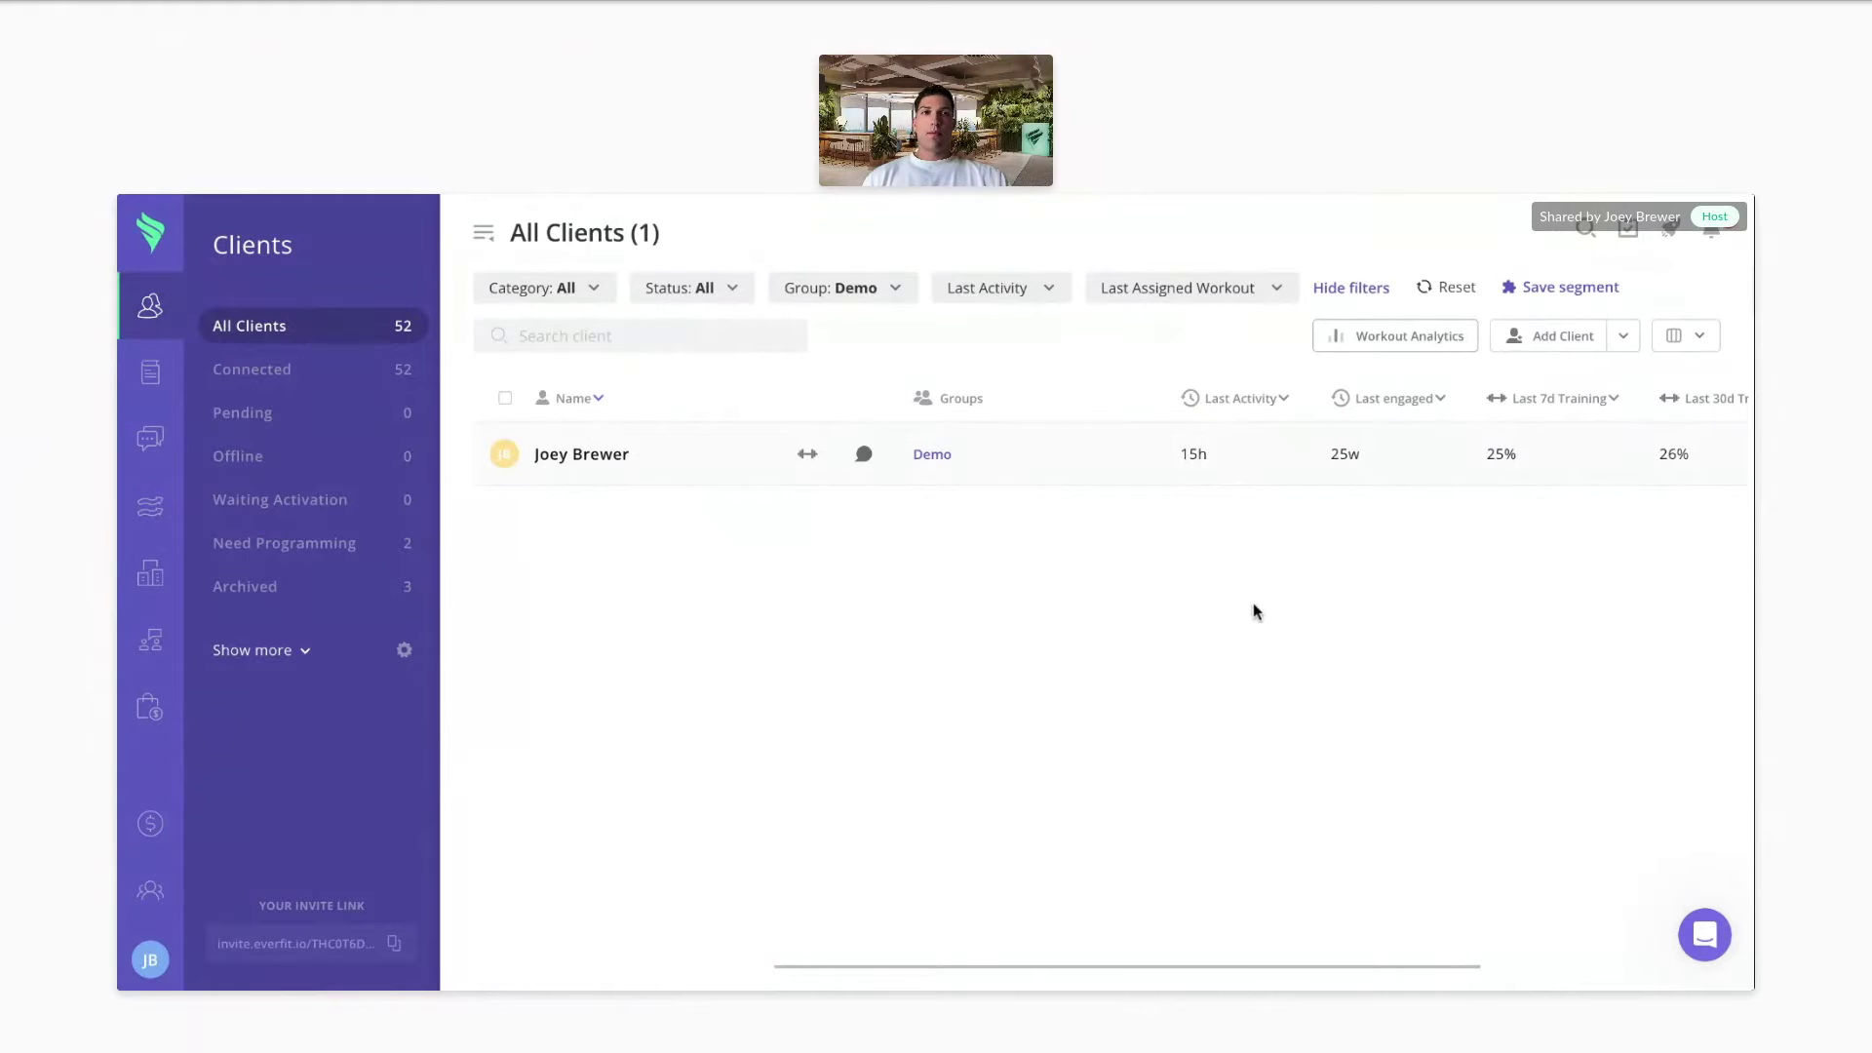
pyautogui.click(1550, 333)
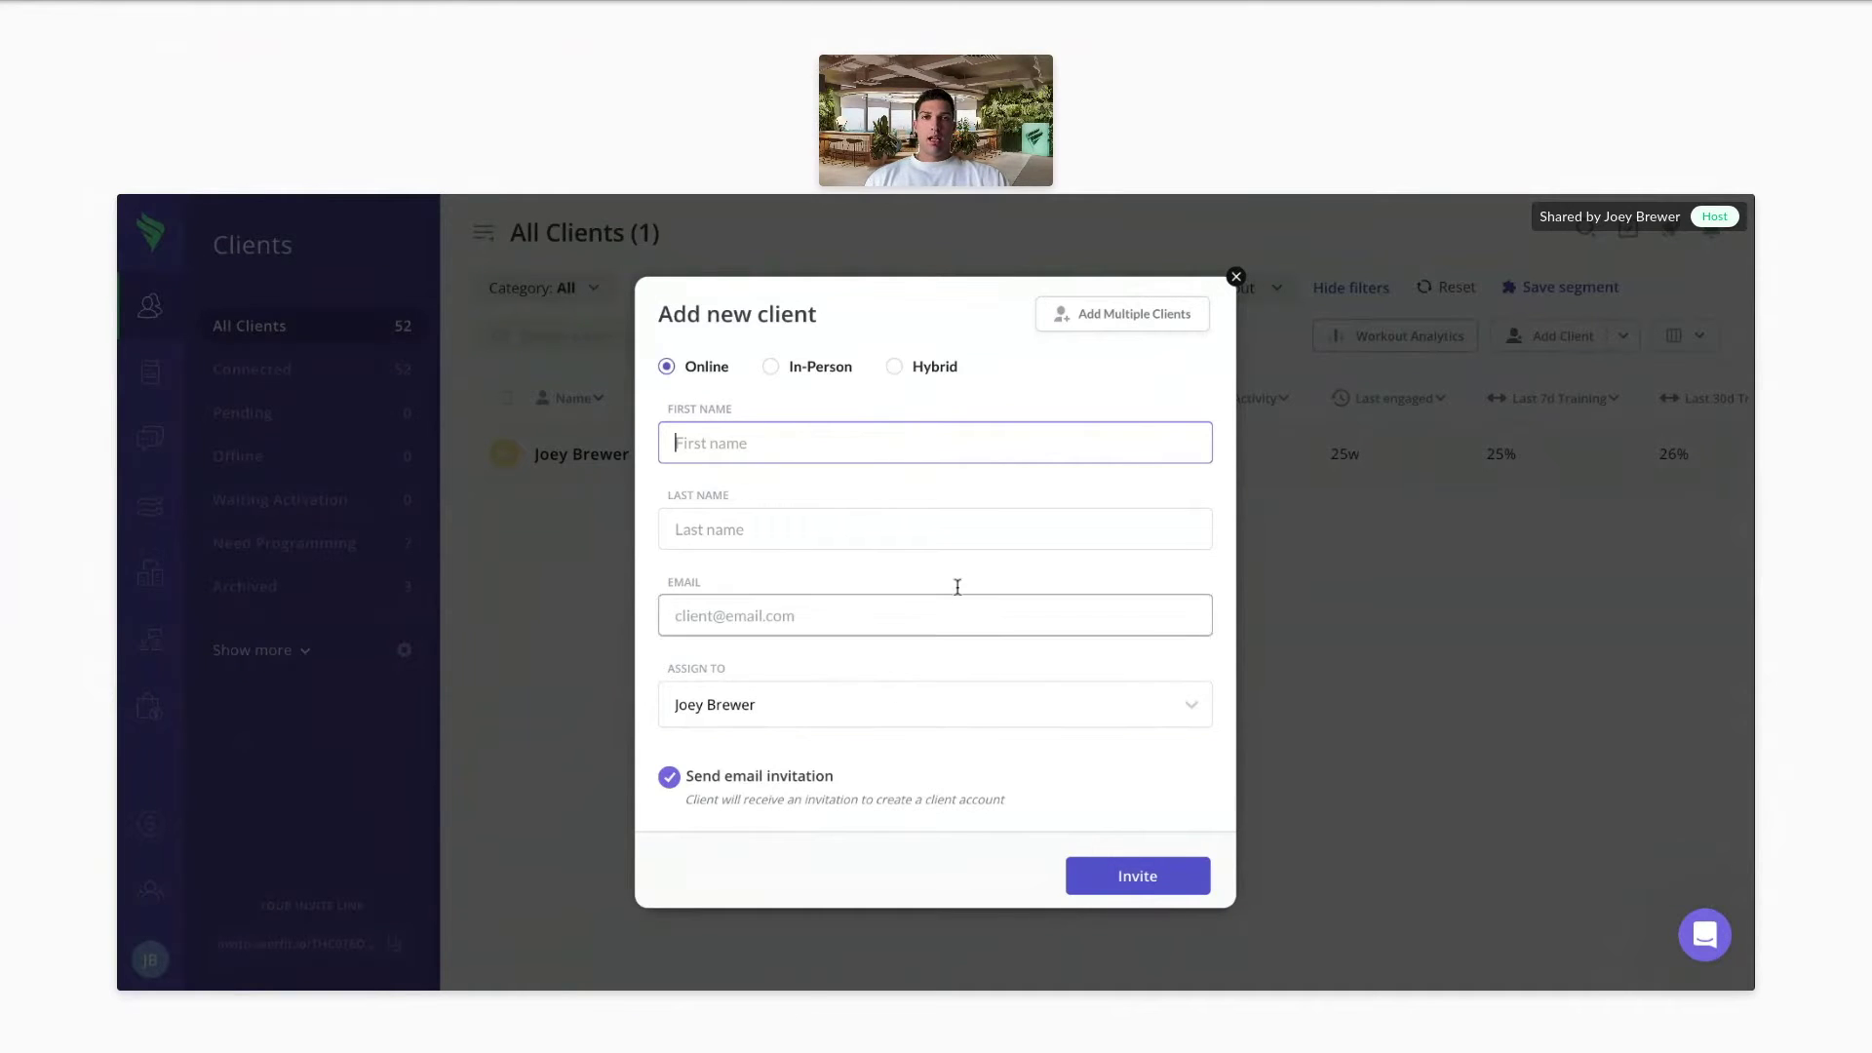
pyautogui.click(1138, 320)
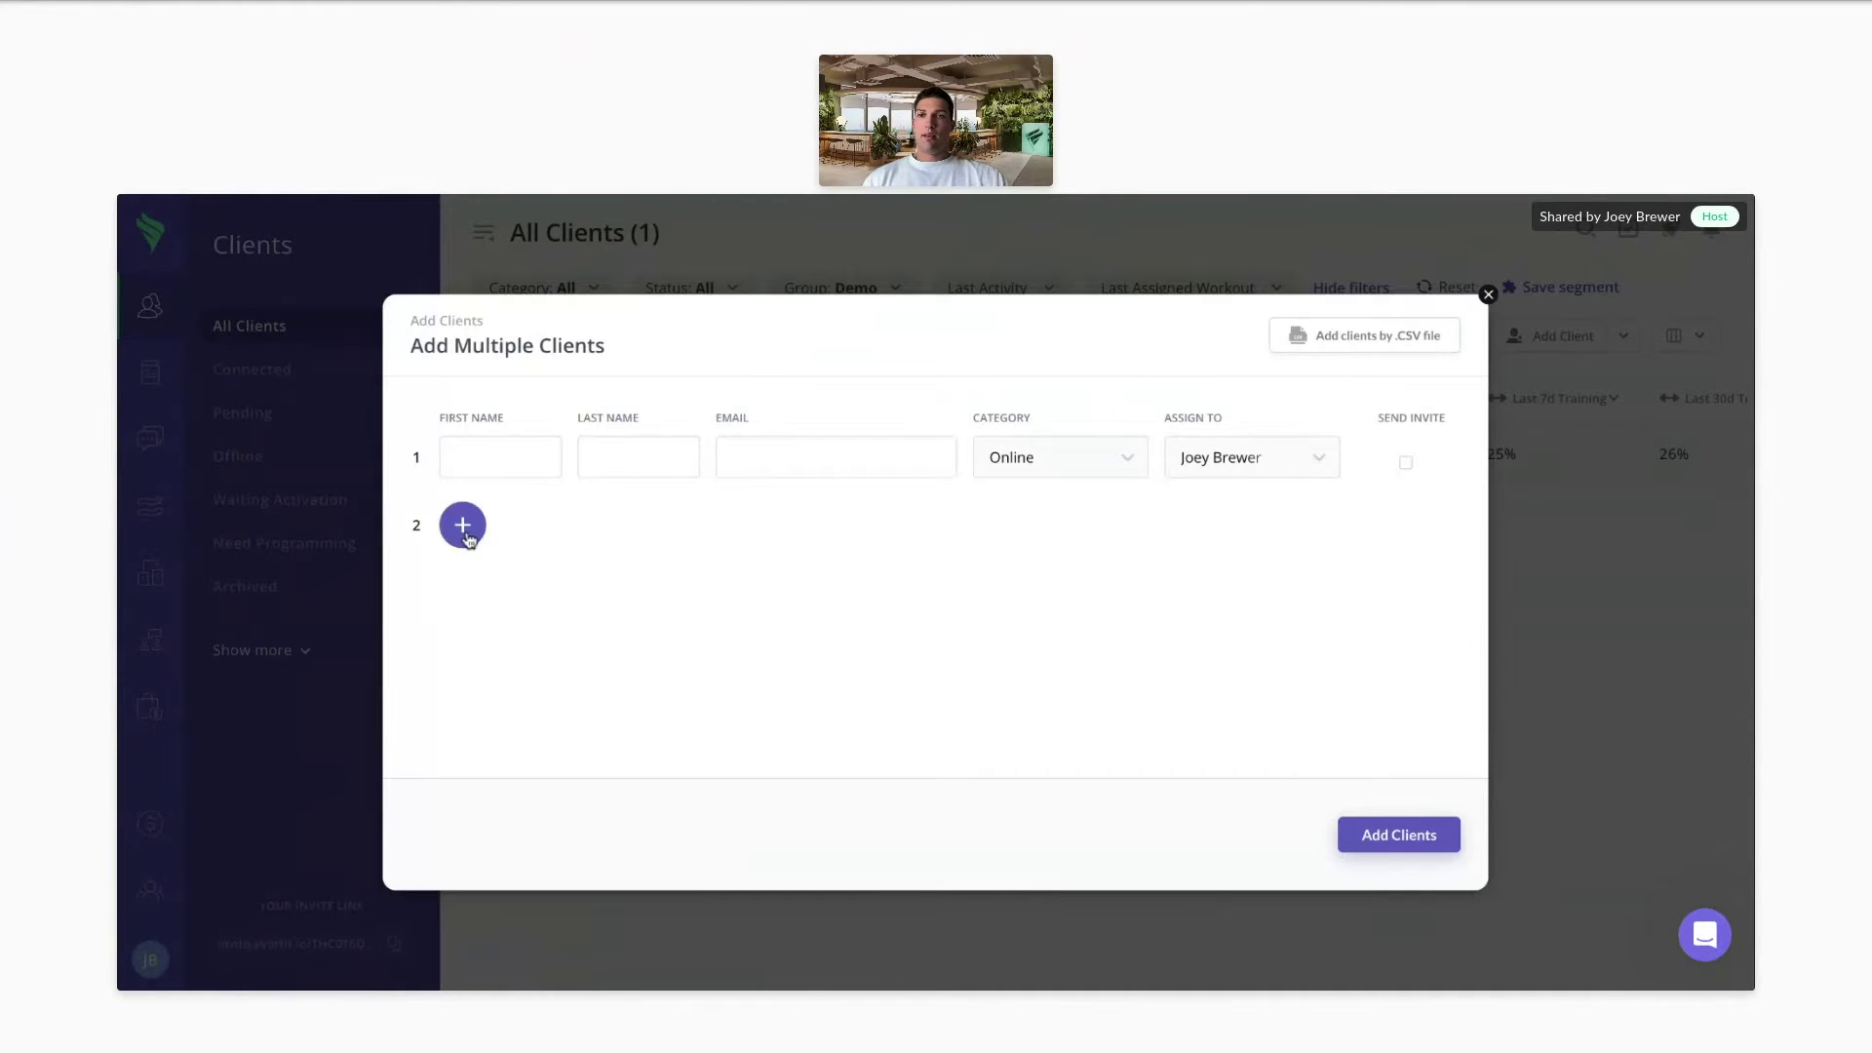
pyautogui.click(462, 524)
pyautogui.click(462, 590)
pyautogui.click(462, 655)
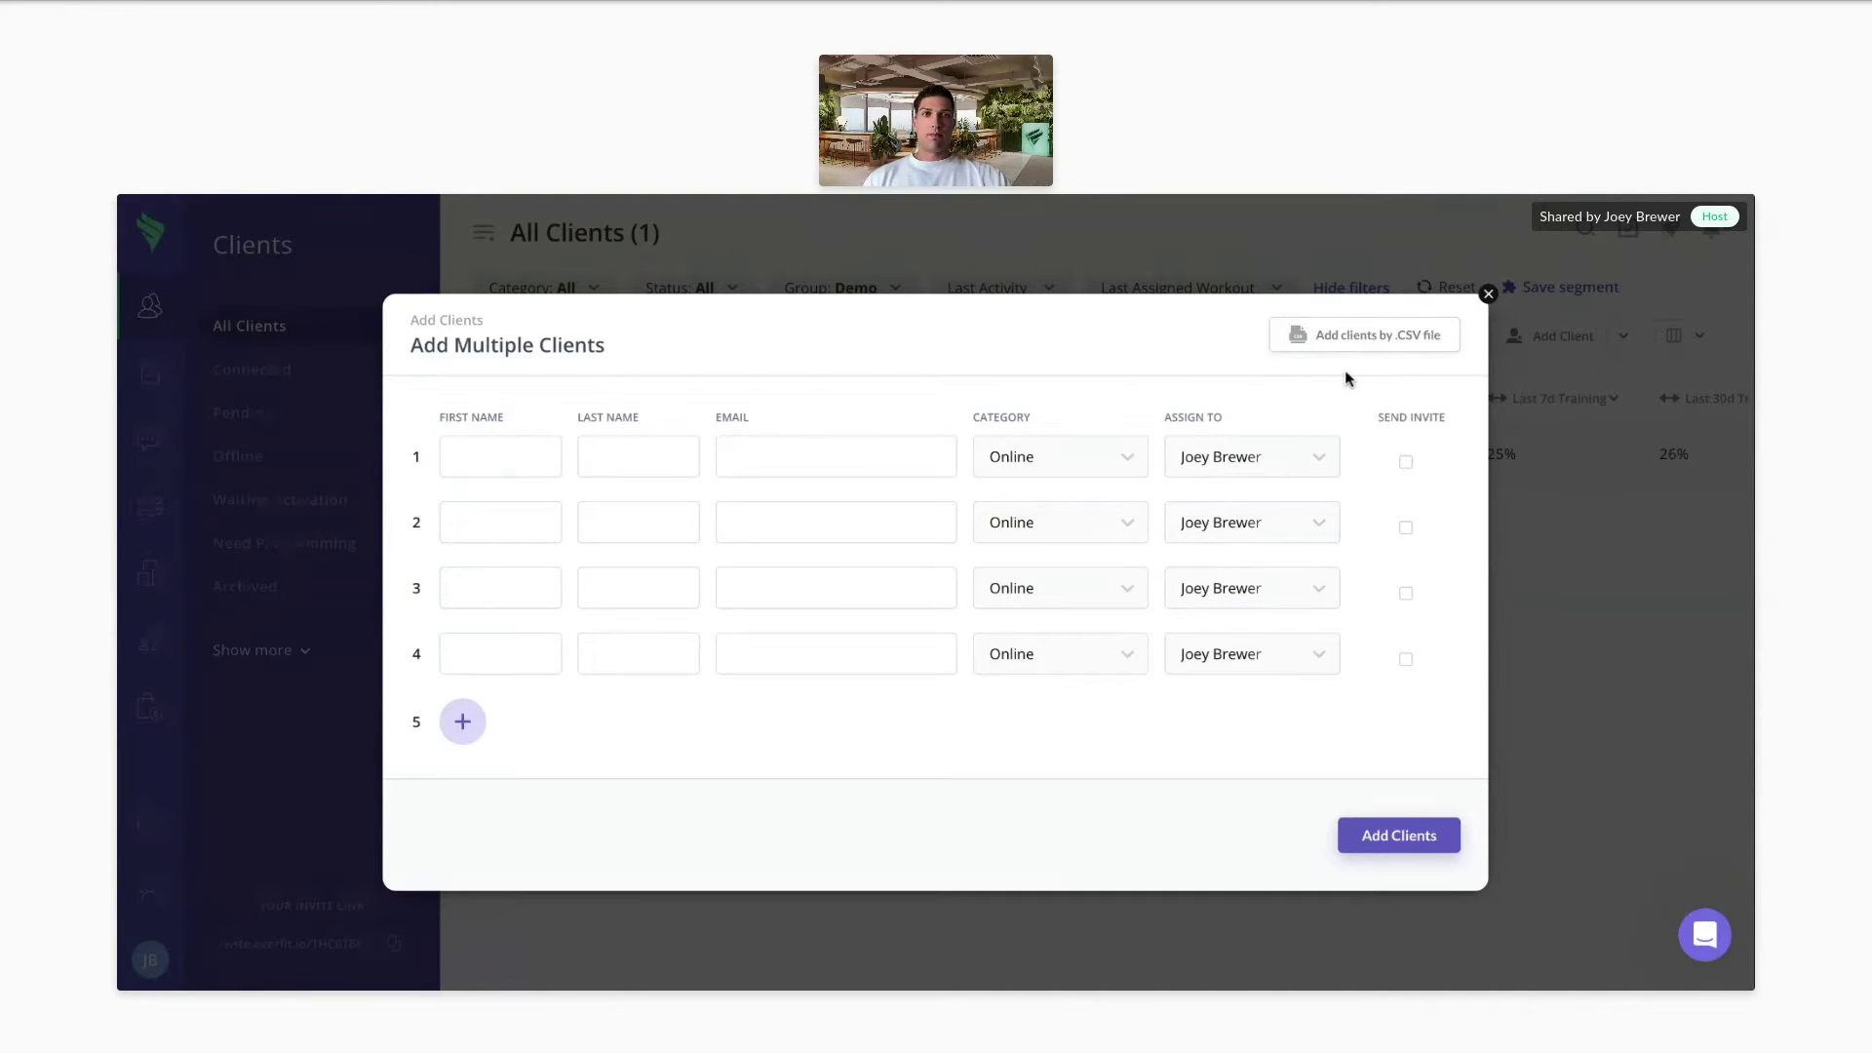
pyautogui.click(1488, 295)
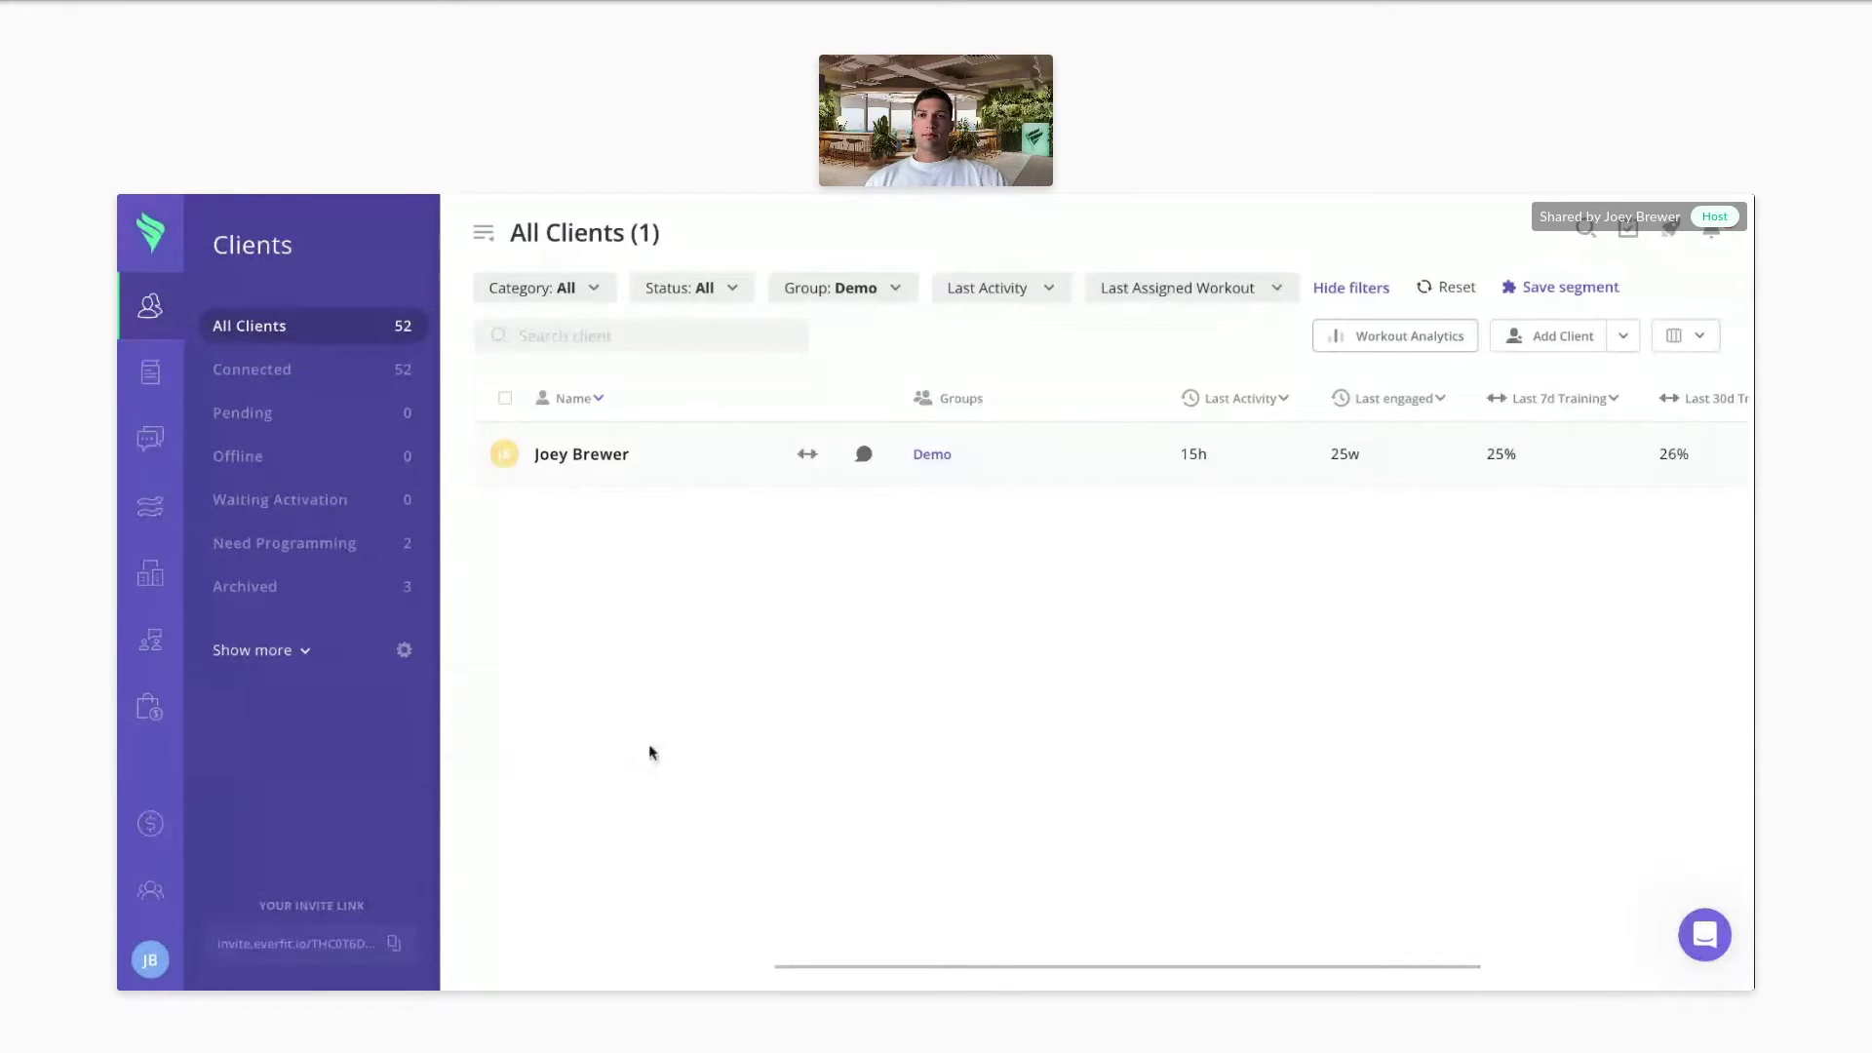
# - Open the demo client's profile overview and look through it
pyautogui.click(614, 466)
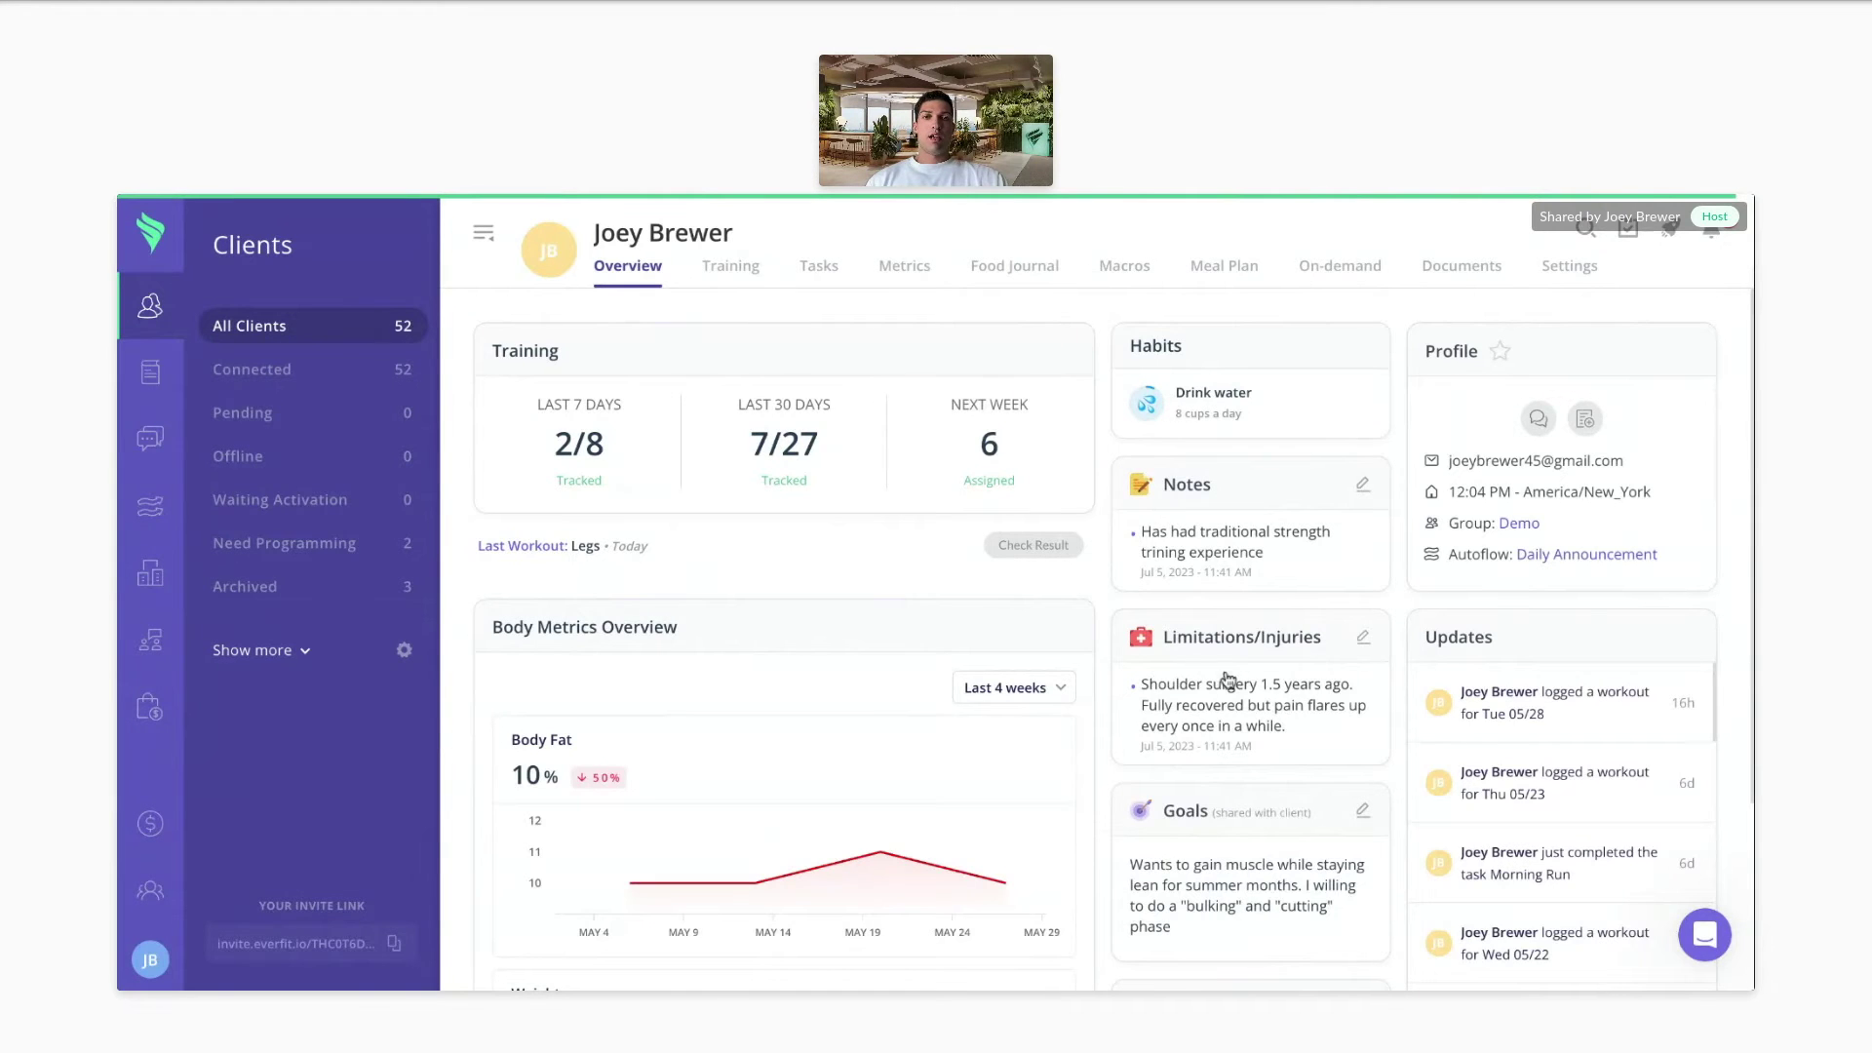
pyautogui.scroll(-2, 1230, 690)
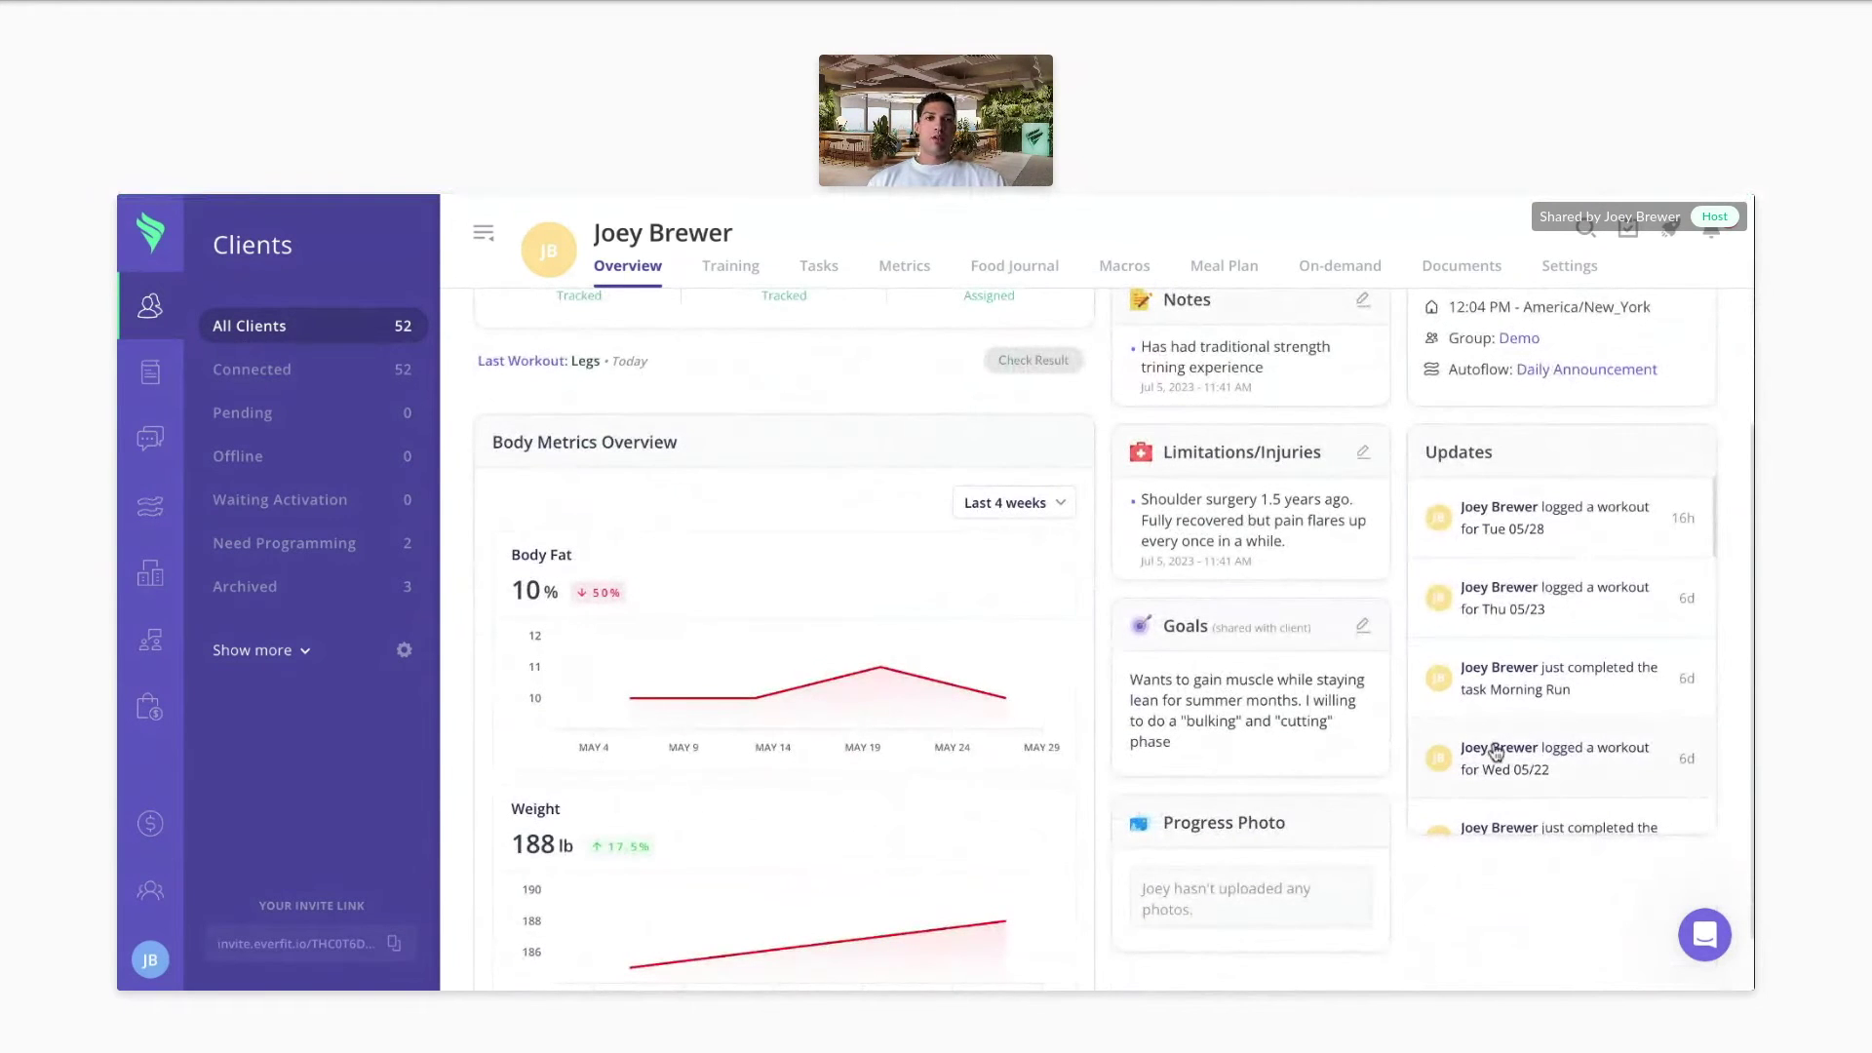
pyautogui.scroll(-2, 1495, 751)
pyautogui.scroll(3, 1494, 751)
pyautogui.scroll(3, 1105, 595)
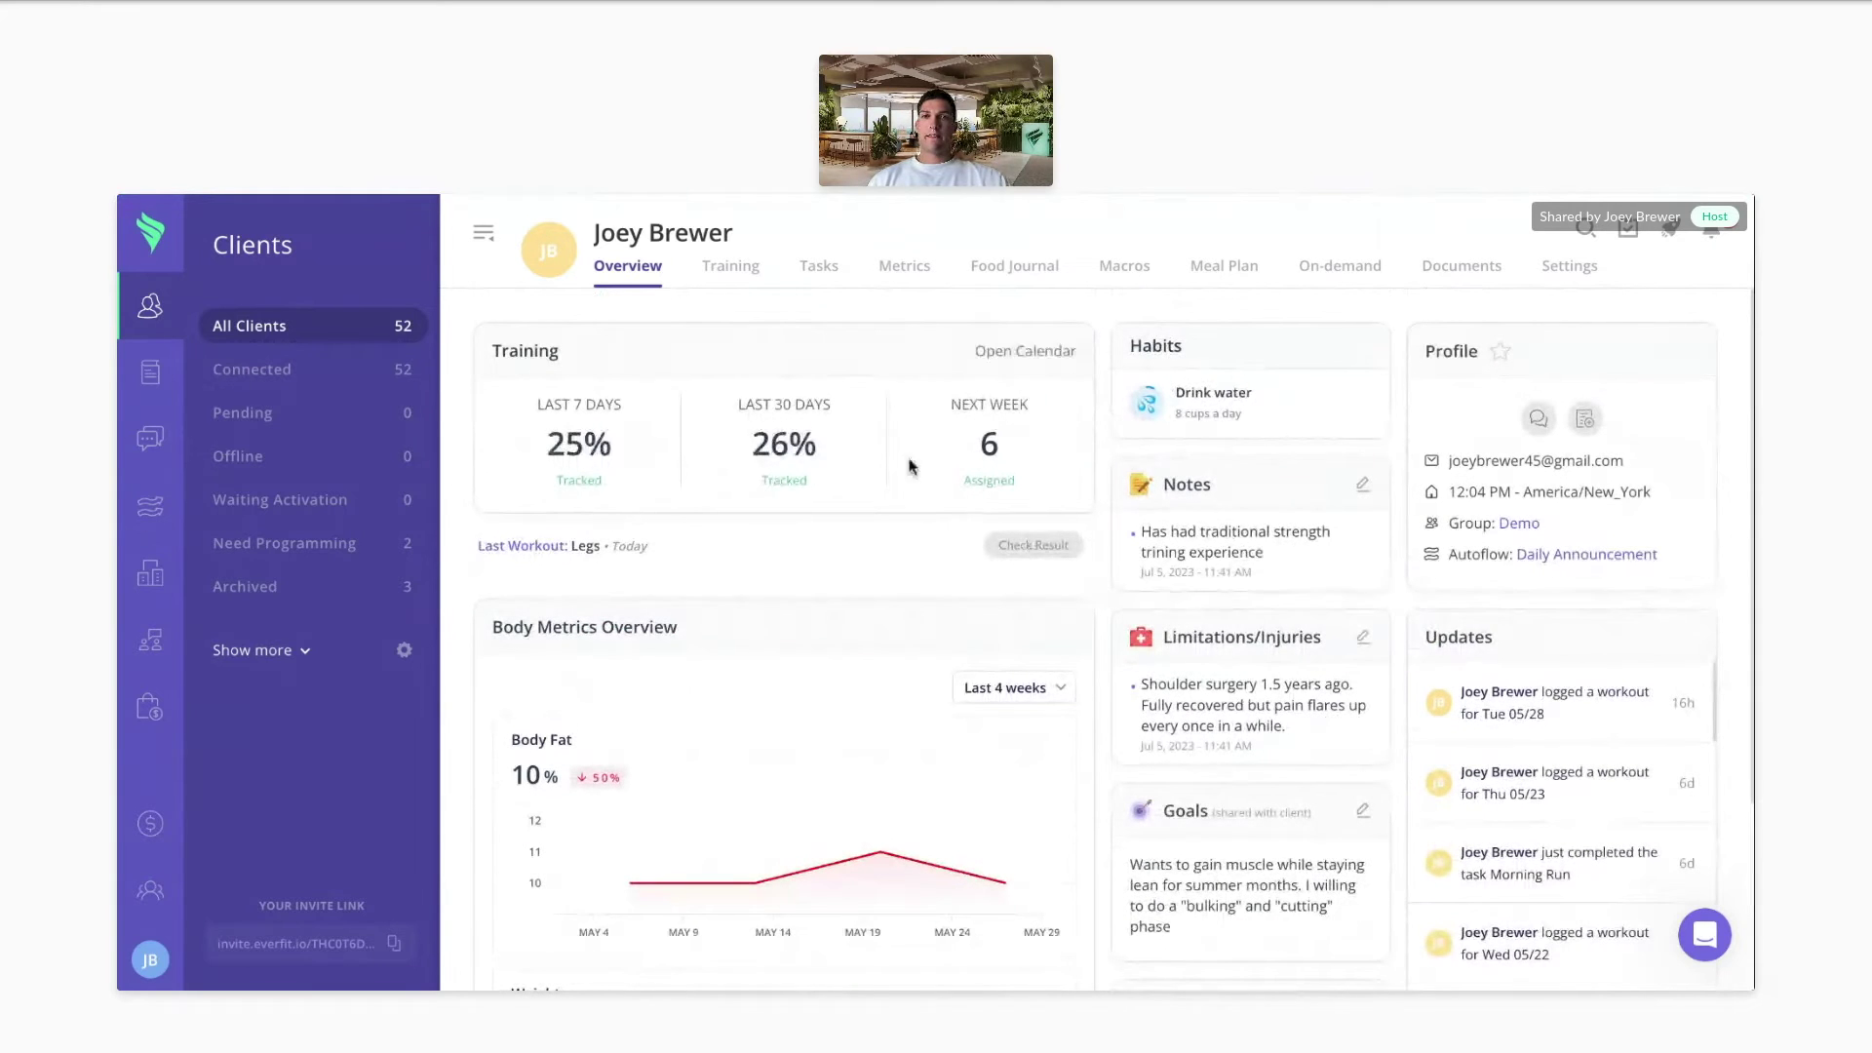
# - On the Training calendar, add a brand-new blank workout on Thursday 30
pyautogui.click(737, 280)
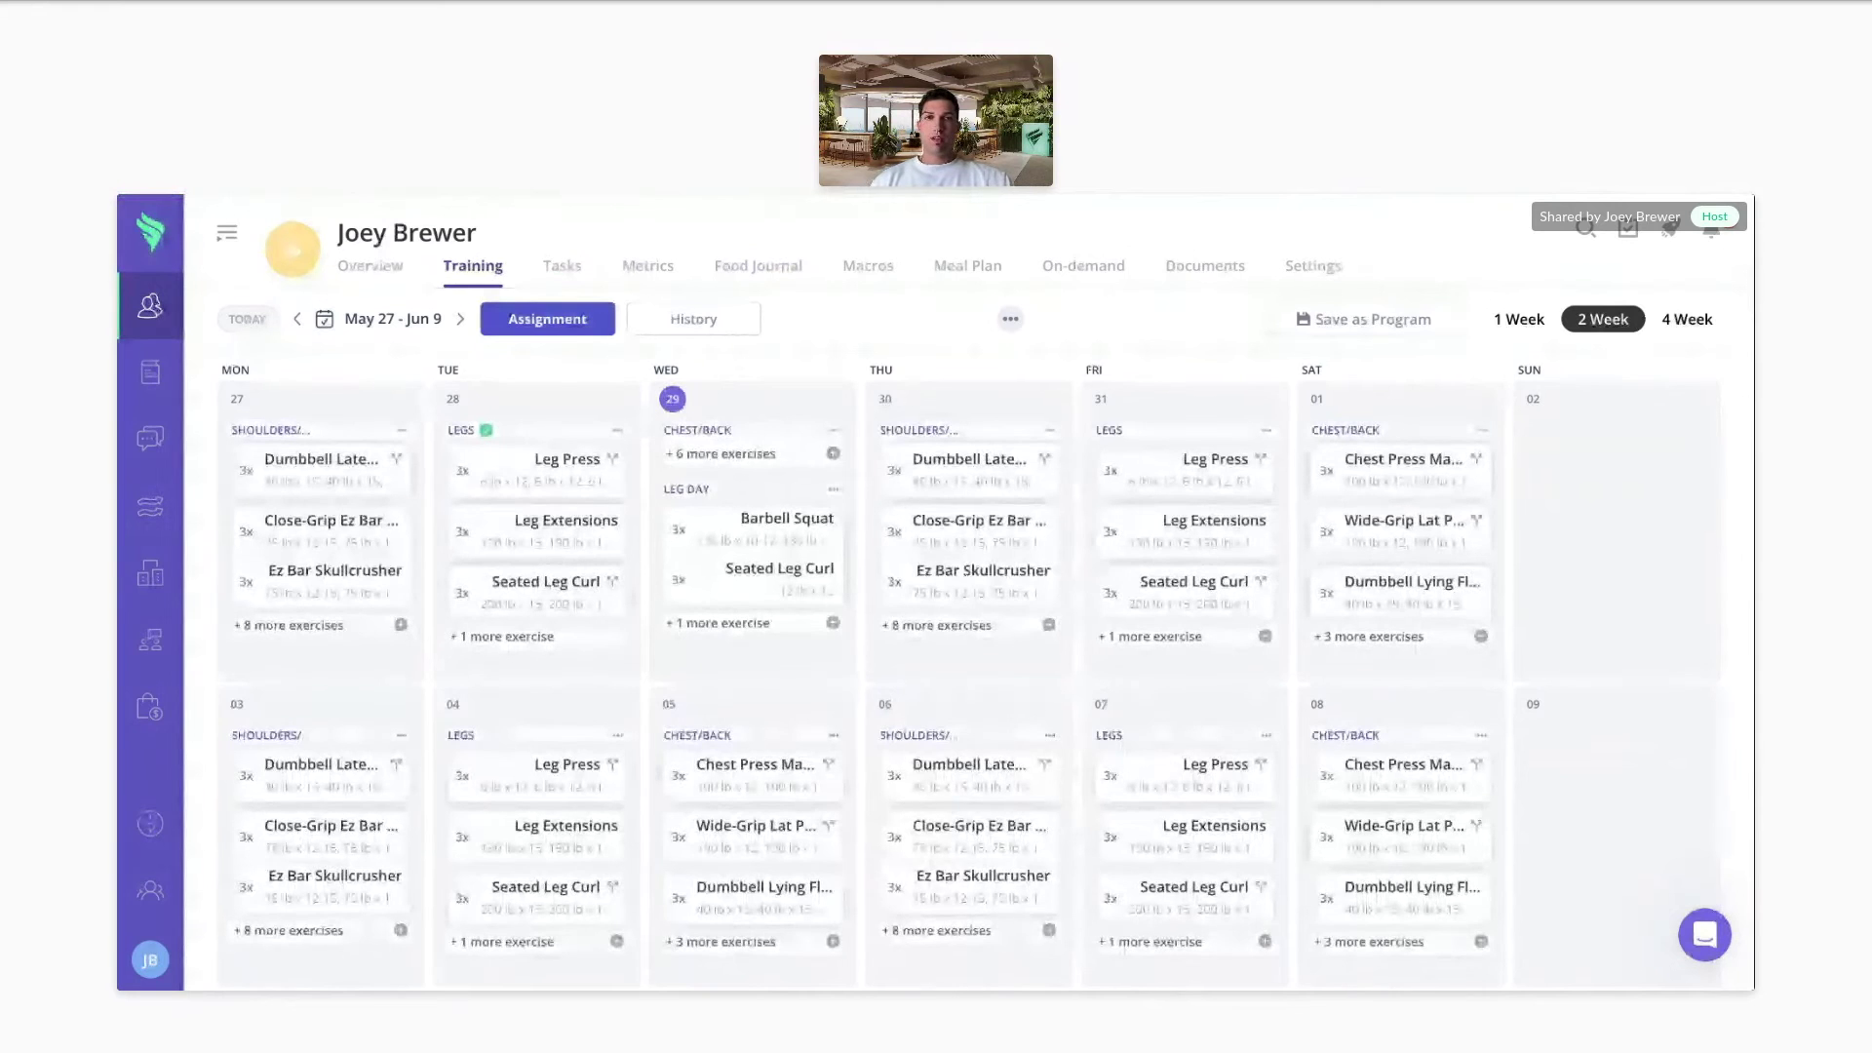
pyautogui.click(1052, 398)
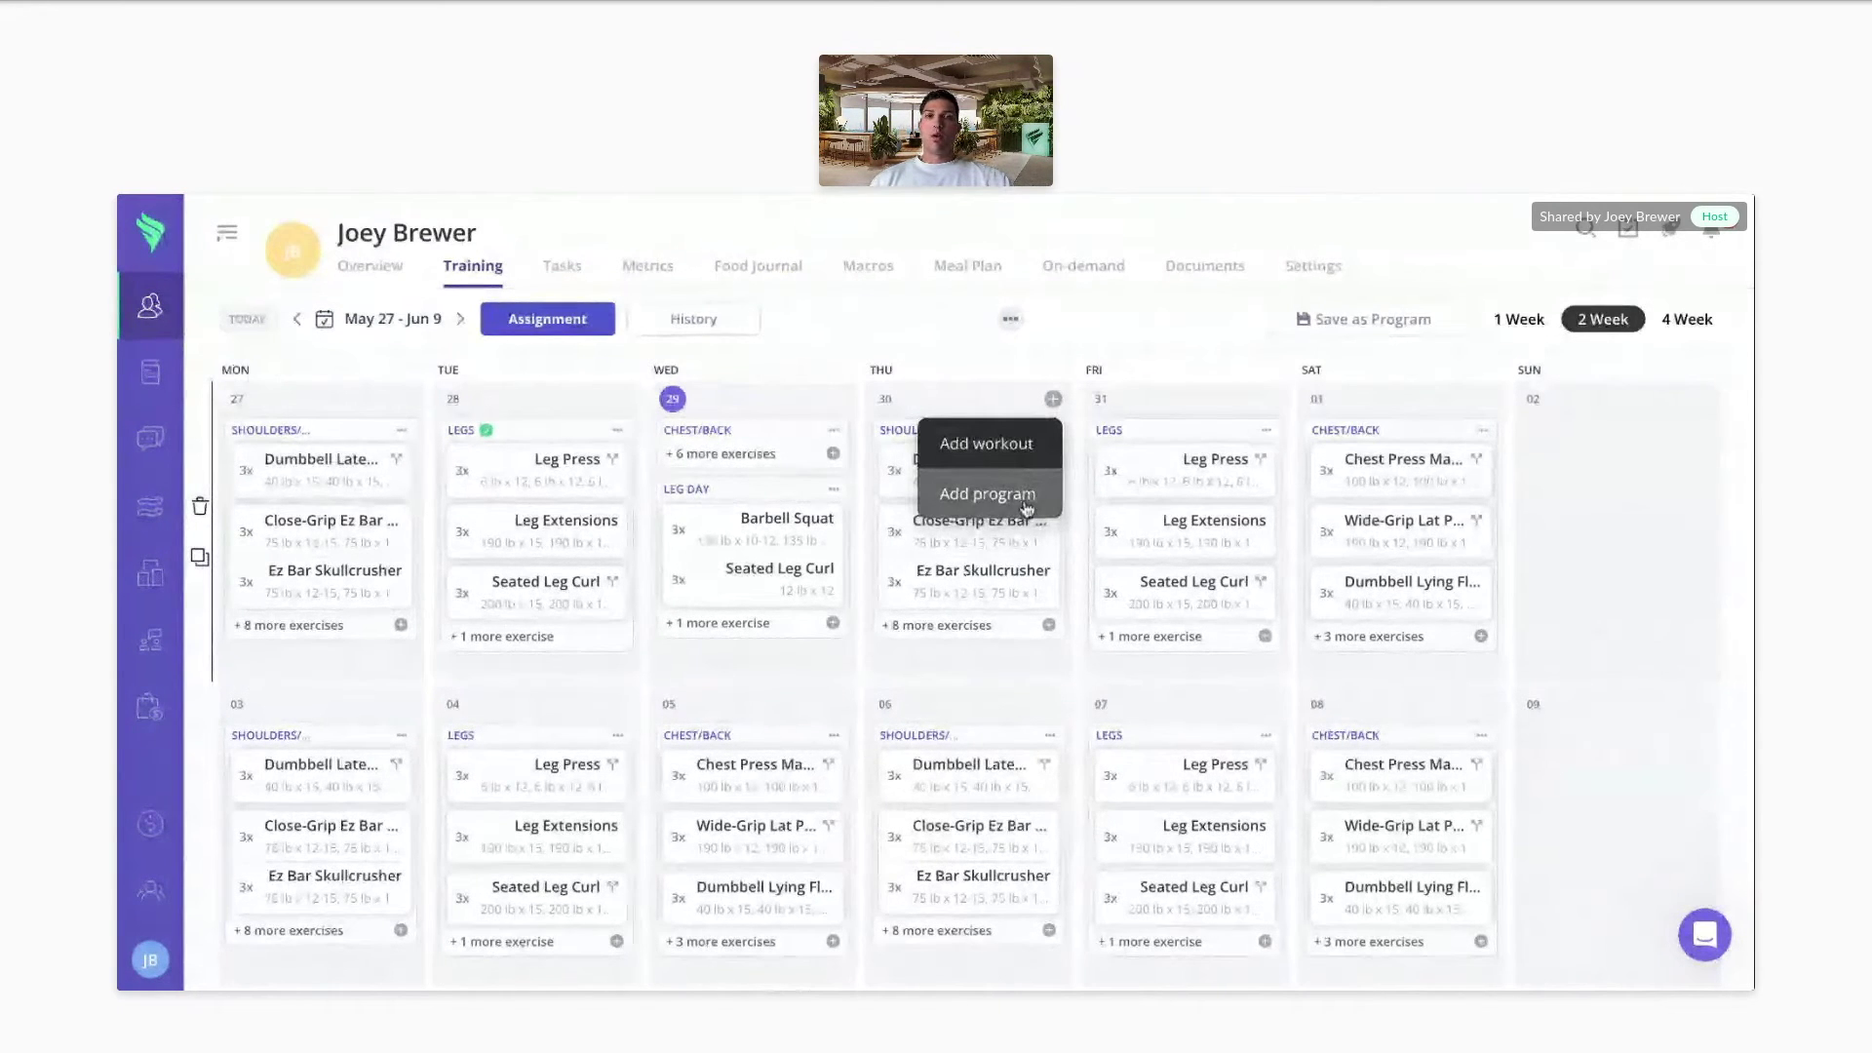
pyautogui.click(1021, 454)
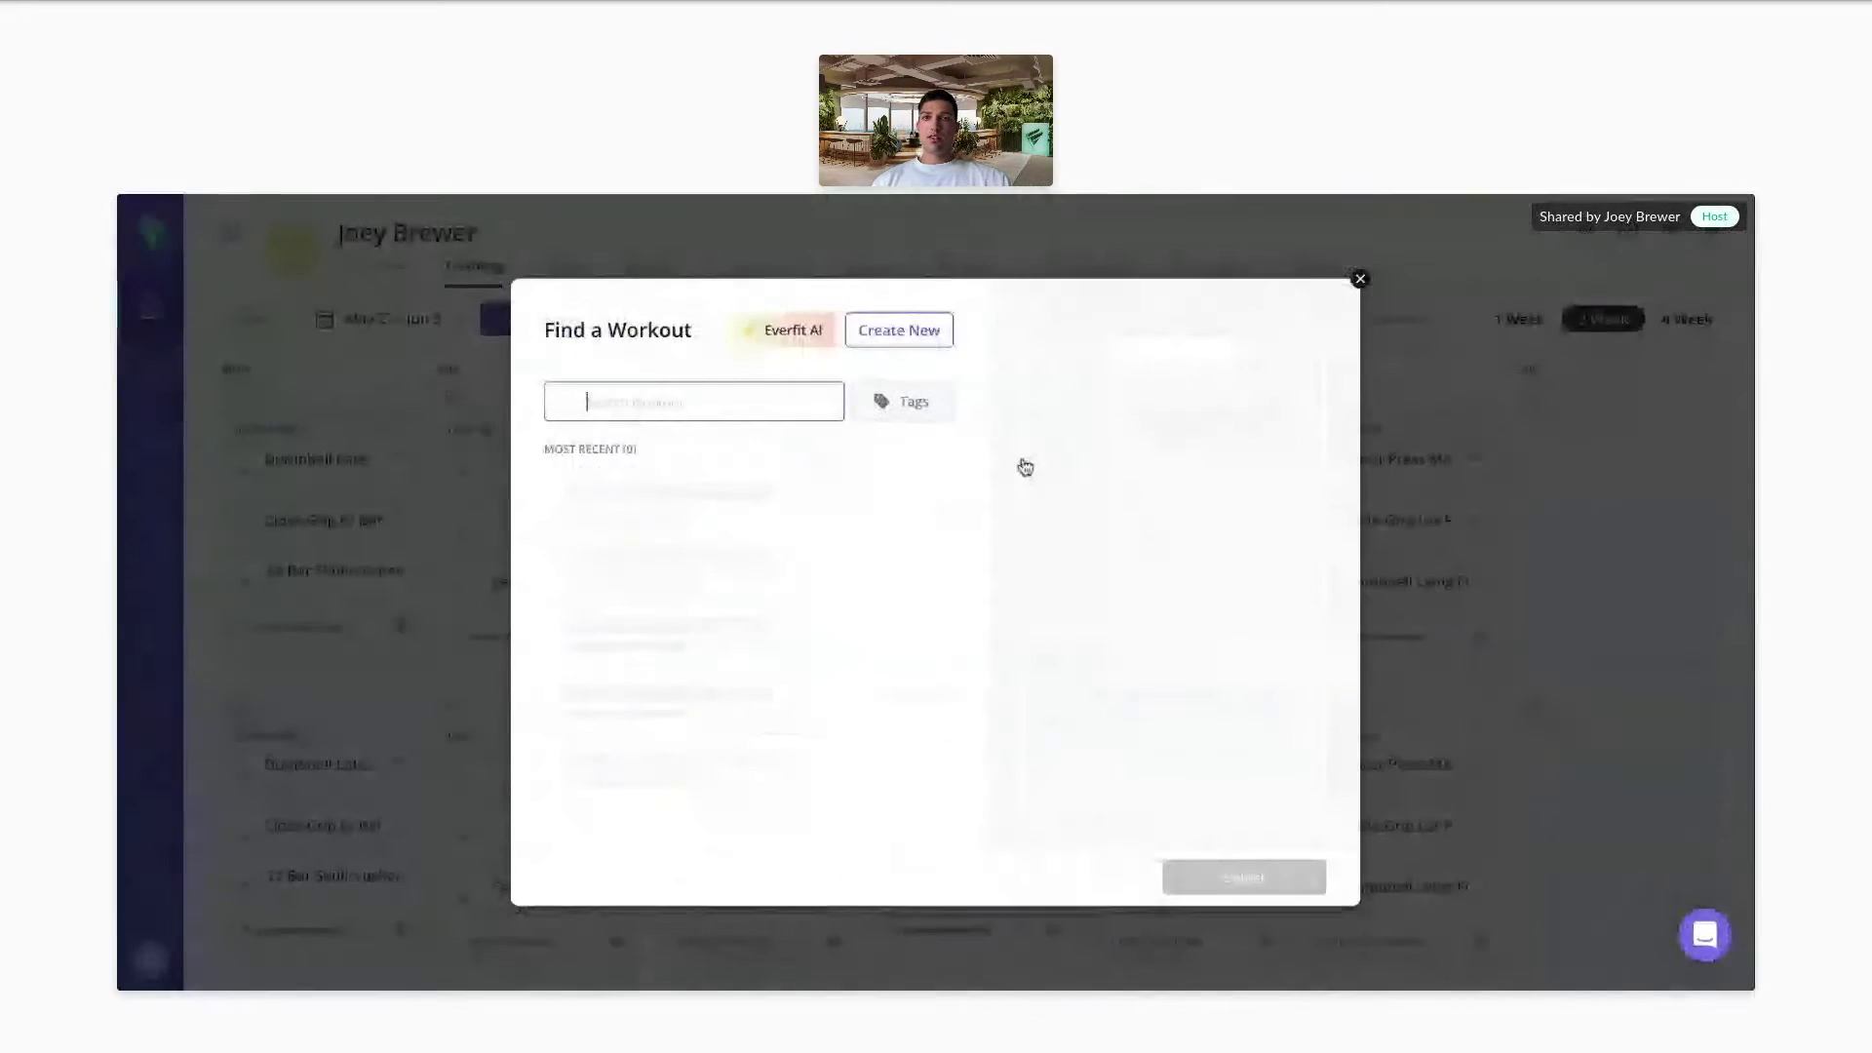
pyautogui.scroll(-4, 778, 610)
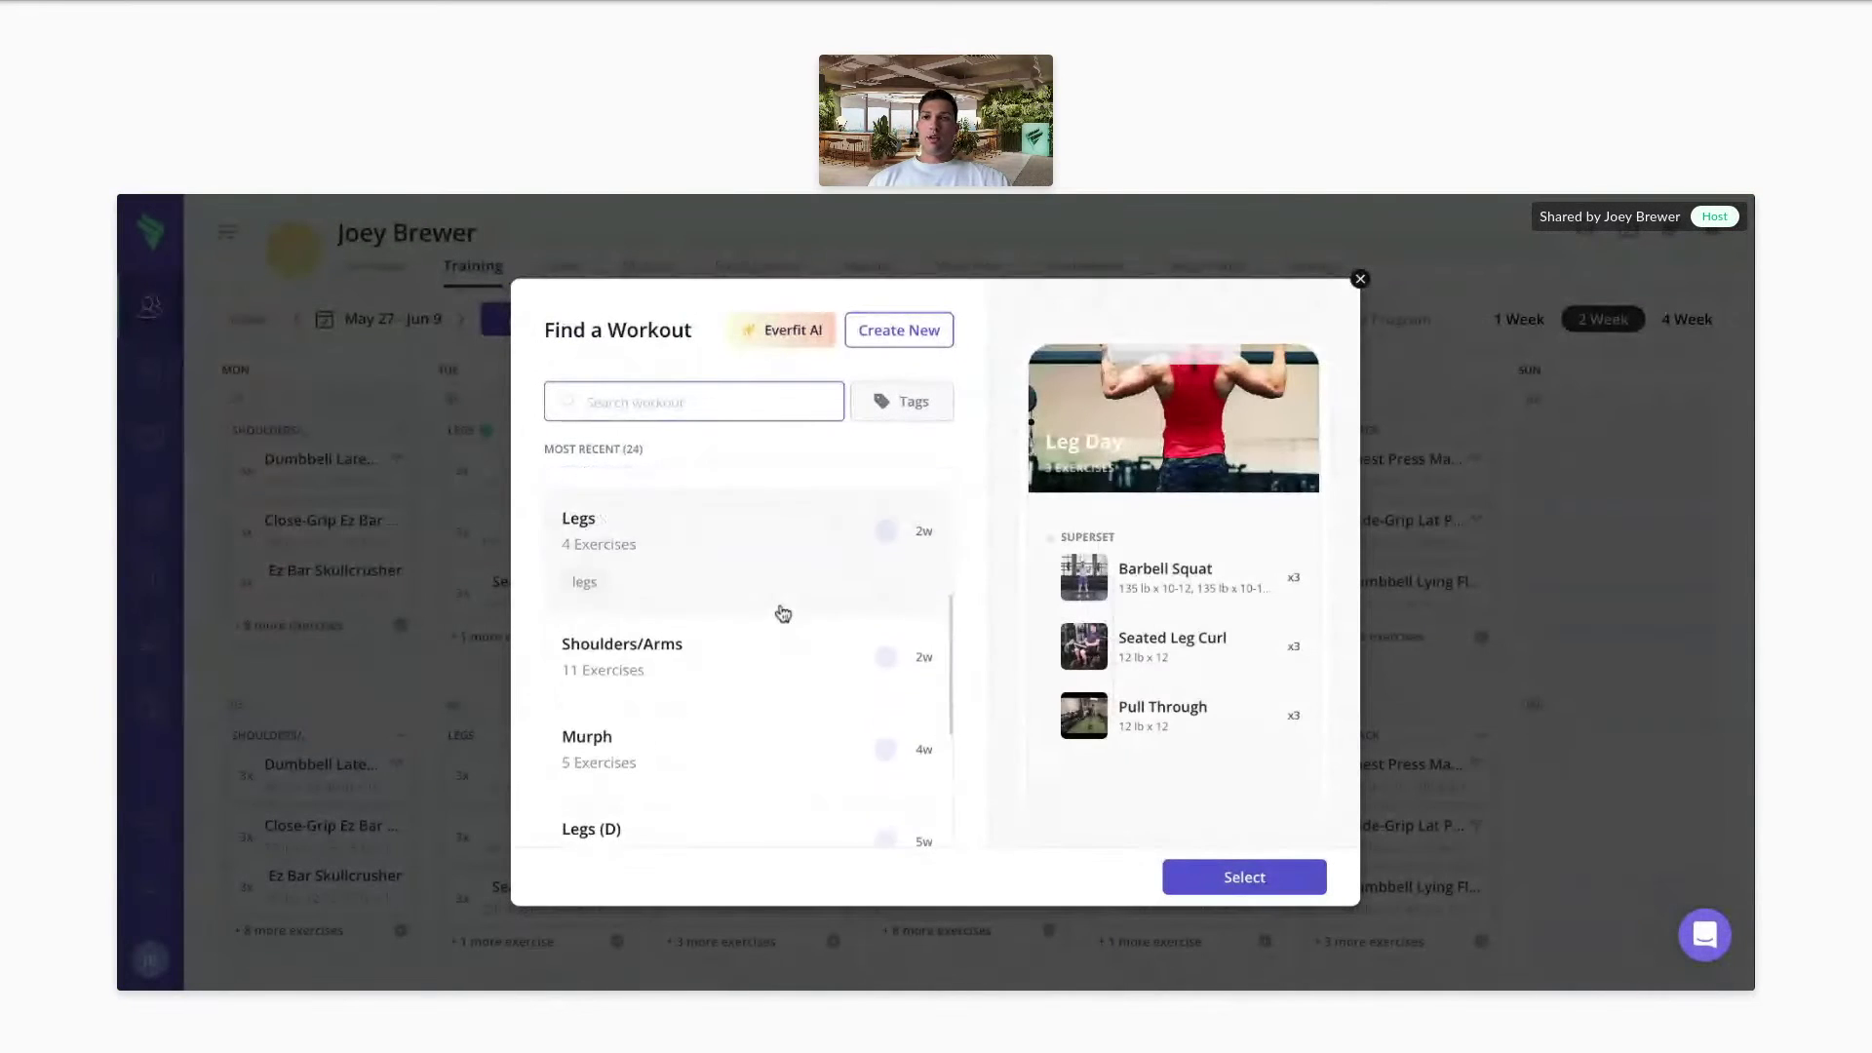
pyautogui.scroll(4, 782, 614)
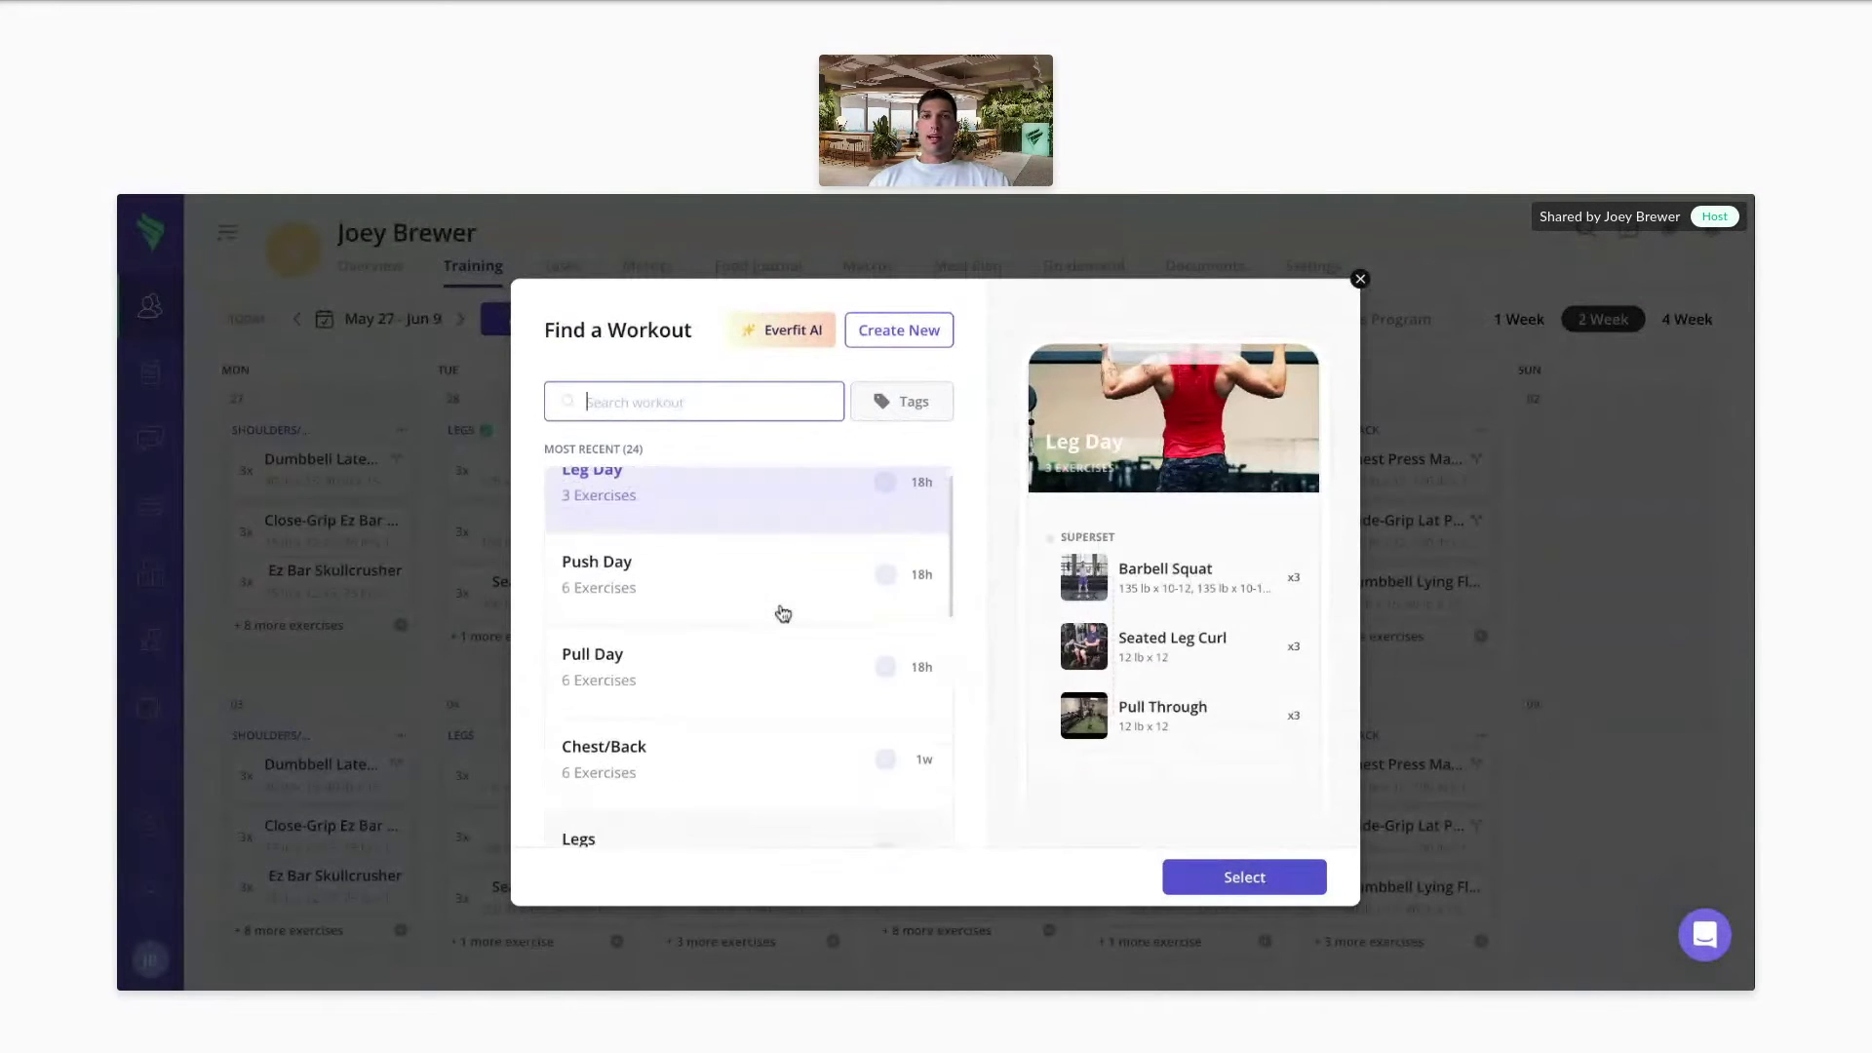
pyautogui.click(924, 331)
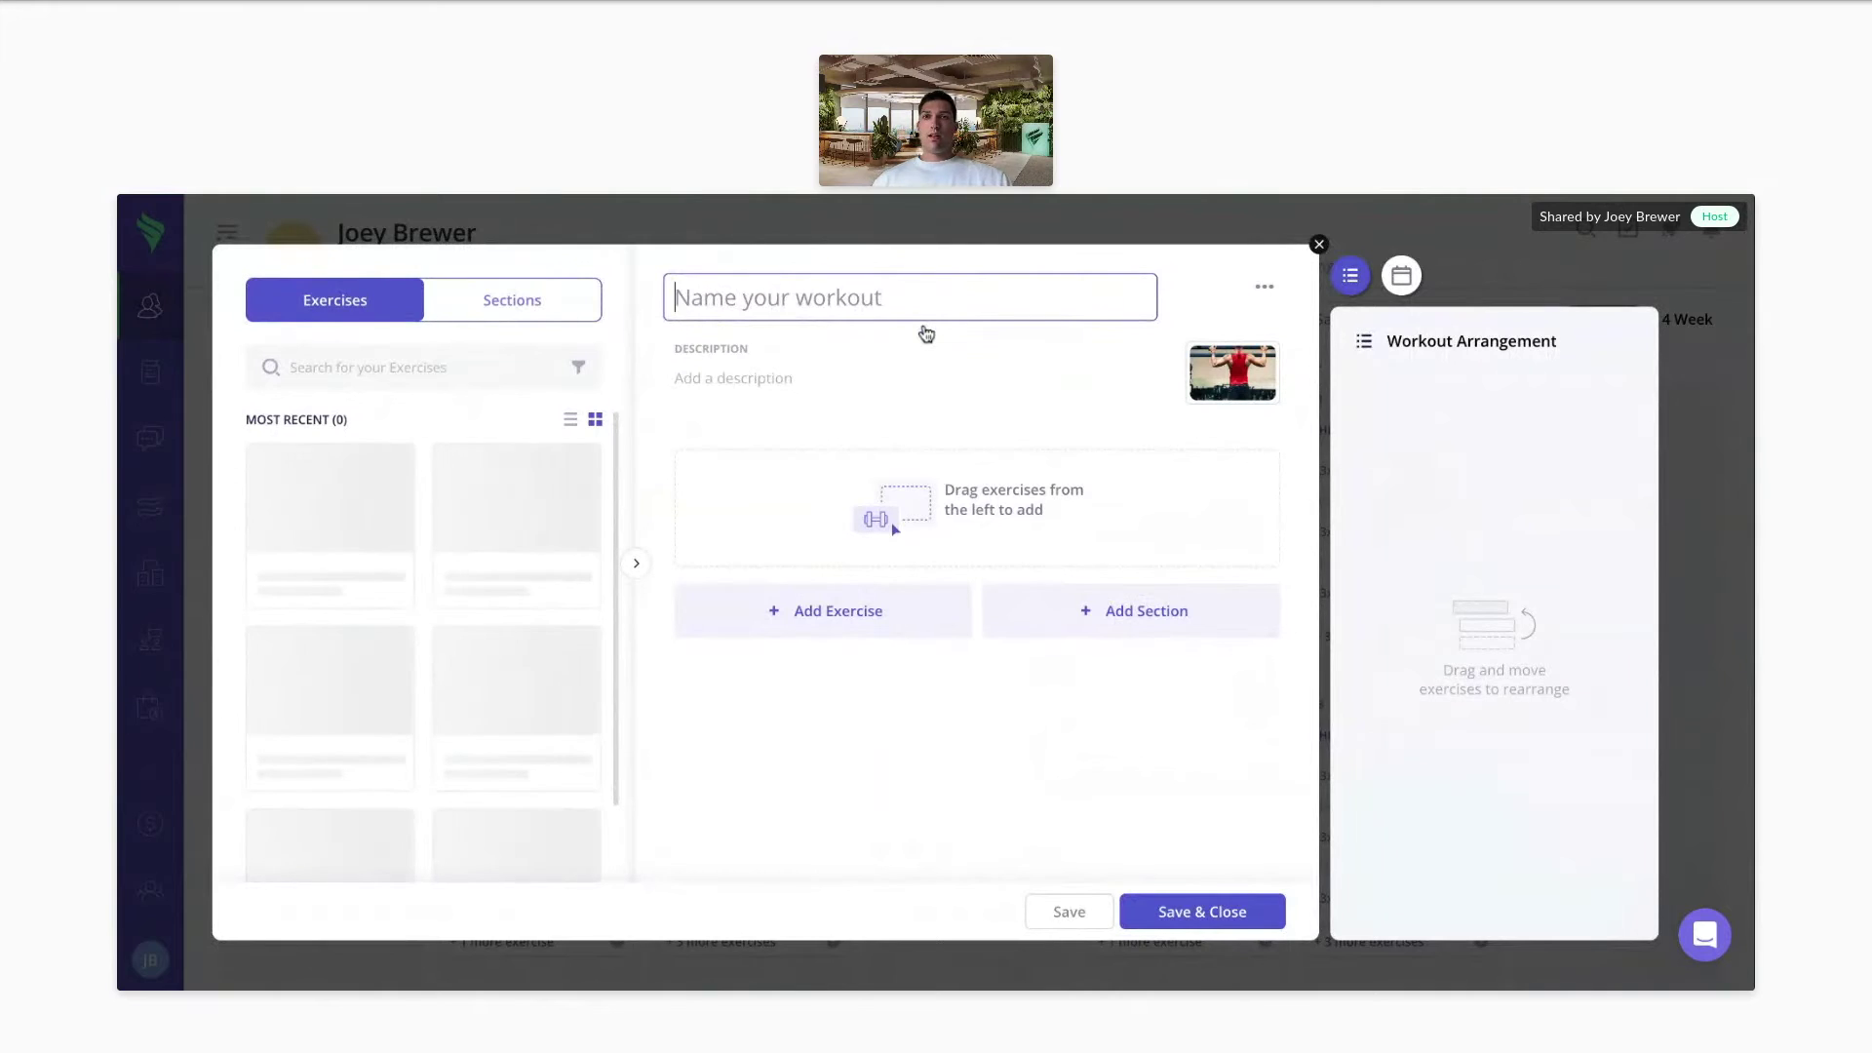
# - Name the new workout 'Leg Day'
pyautogui.write('LEg Day')
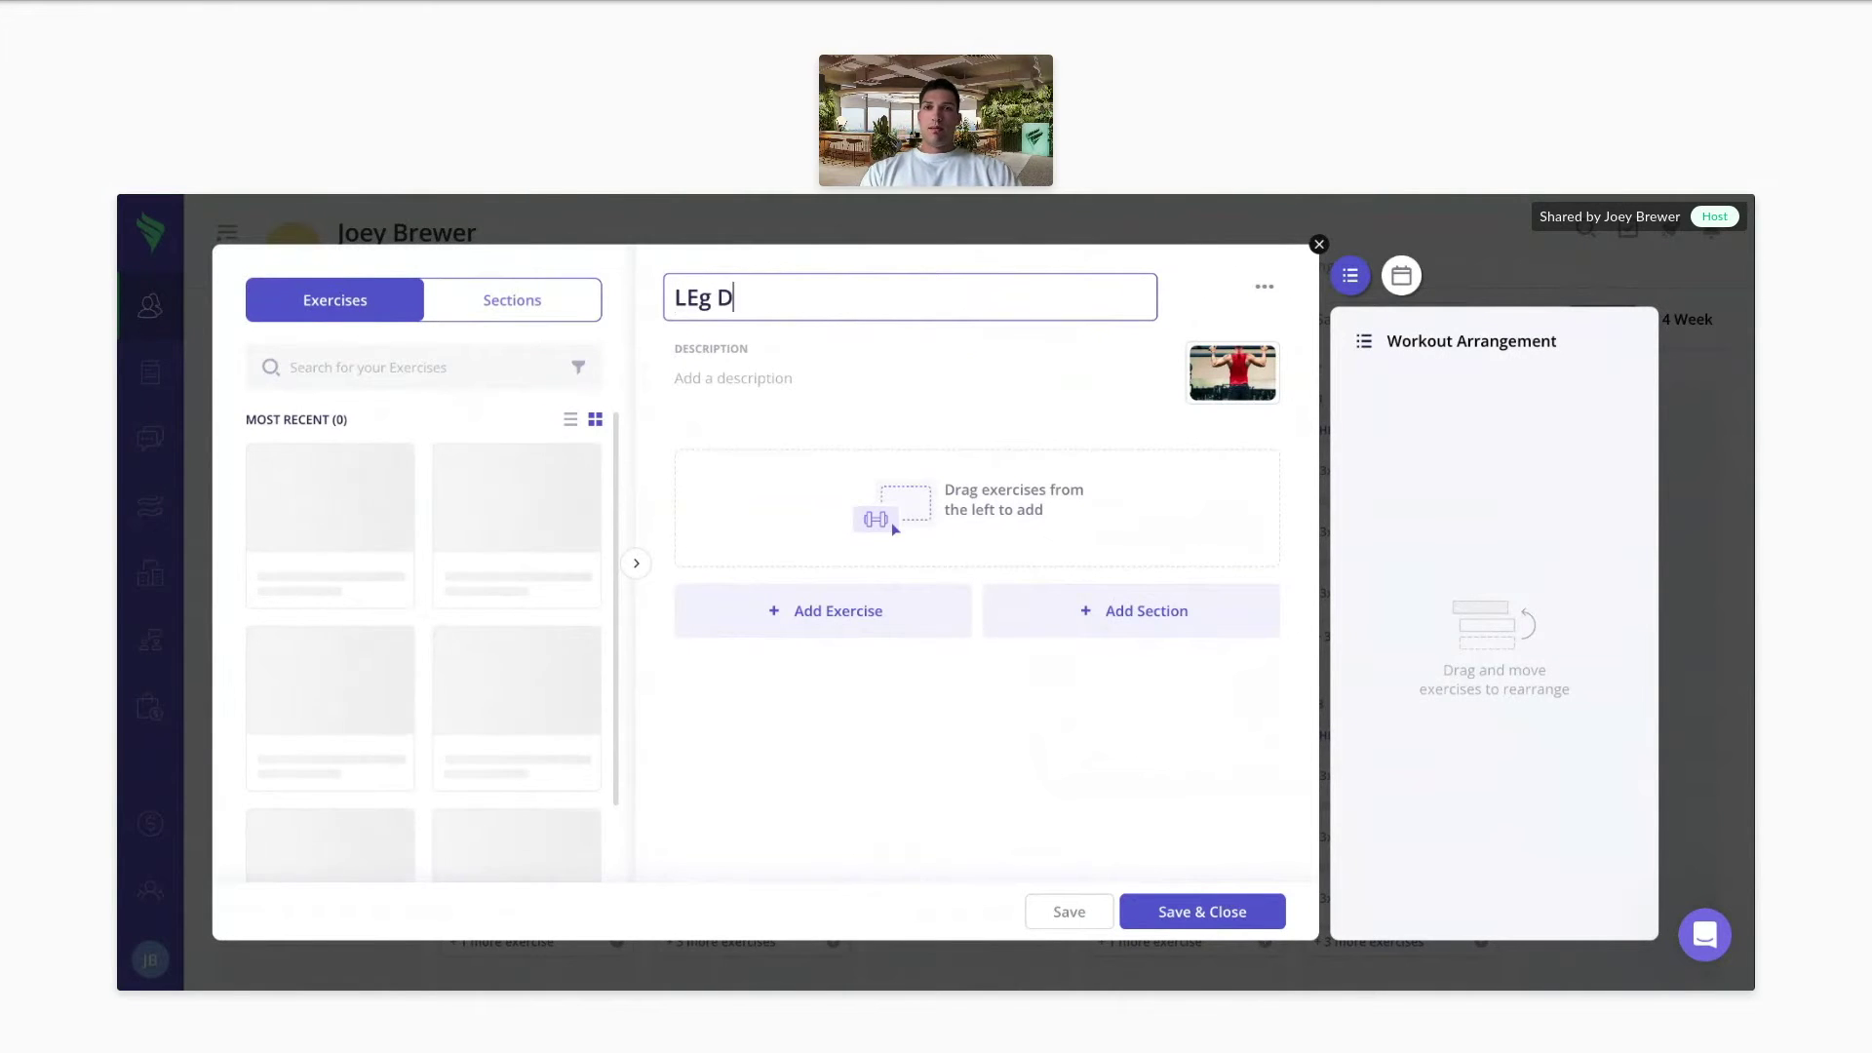
pyautogui.press('BackSpace')
pyautogui.press('BackSpace')
pyautogui.press('BackSpace')
pyautogui.press('BackSpace')
pyautogui.press('BackSpace')
pyautogui.press('BackSpace')
pyautogui.write('e')
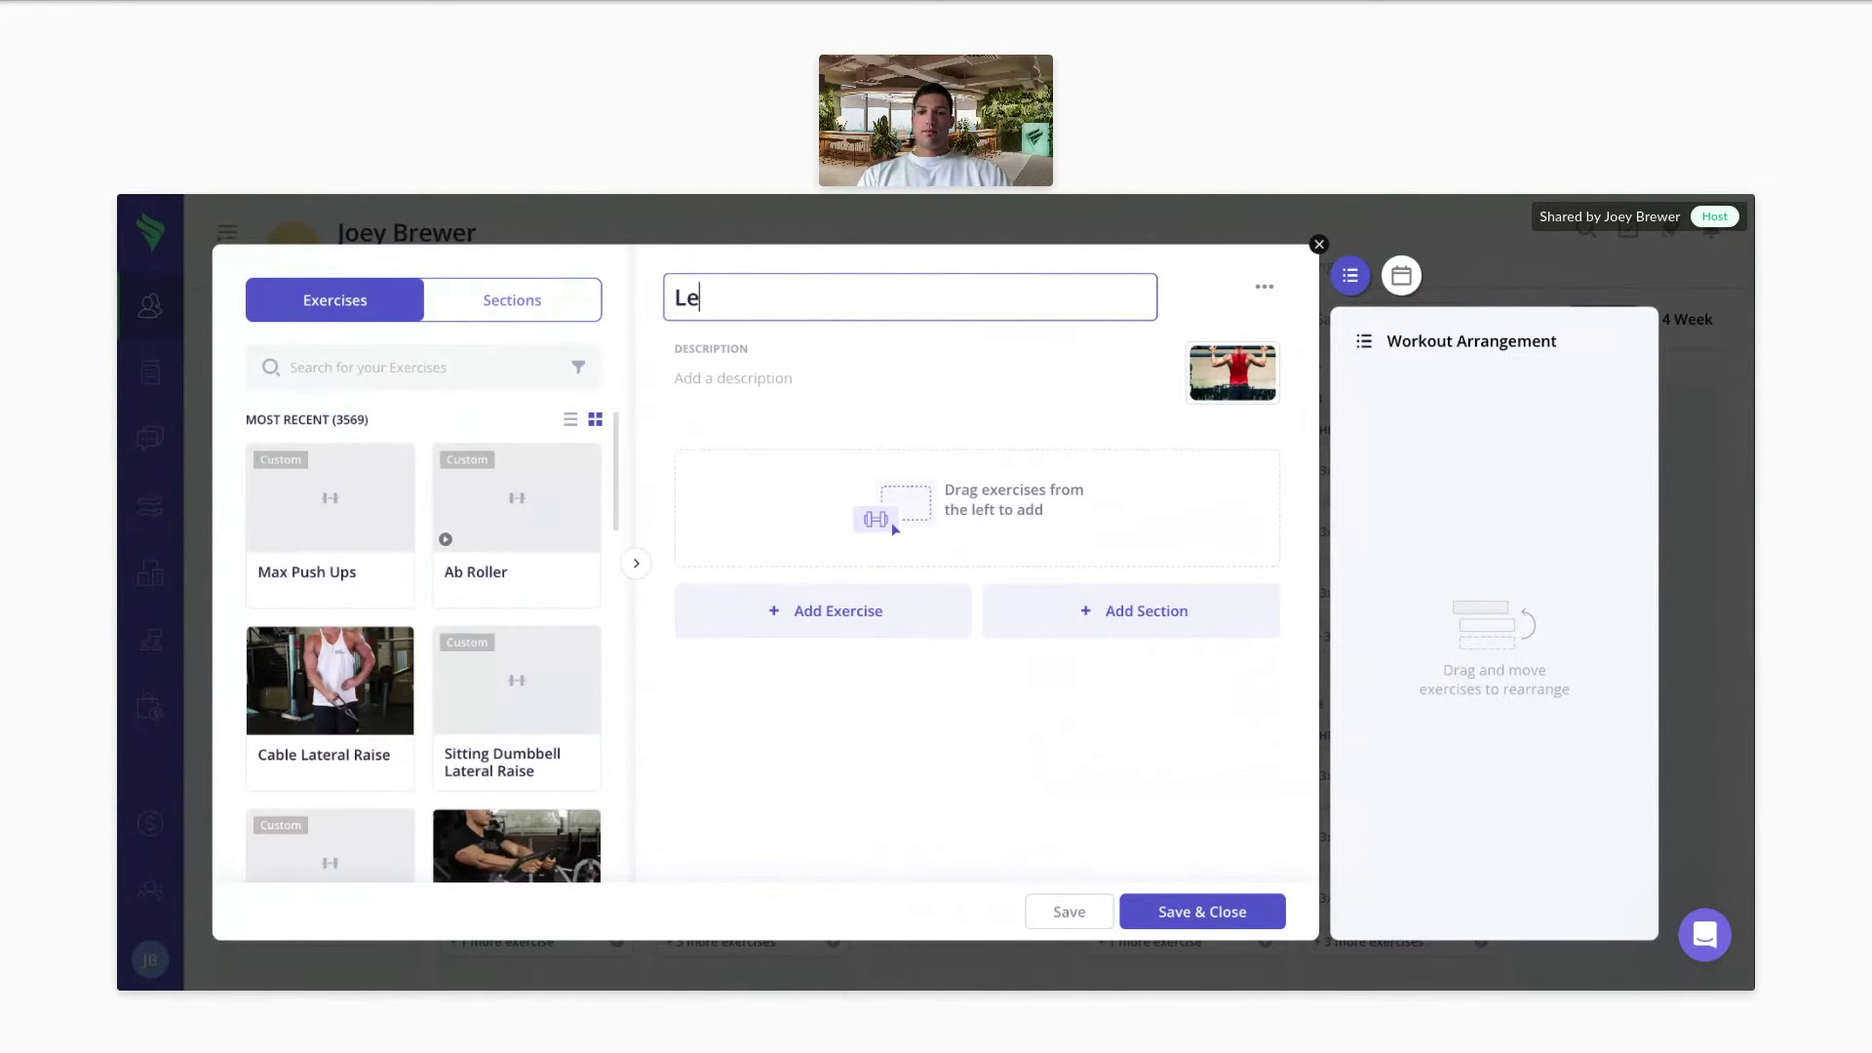
pyautogui.write('g Day')
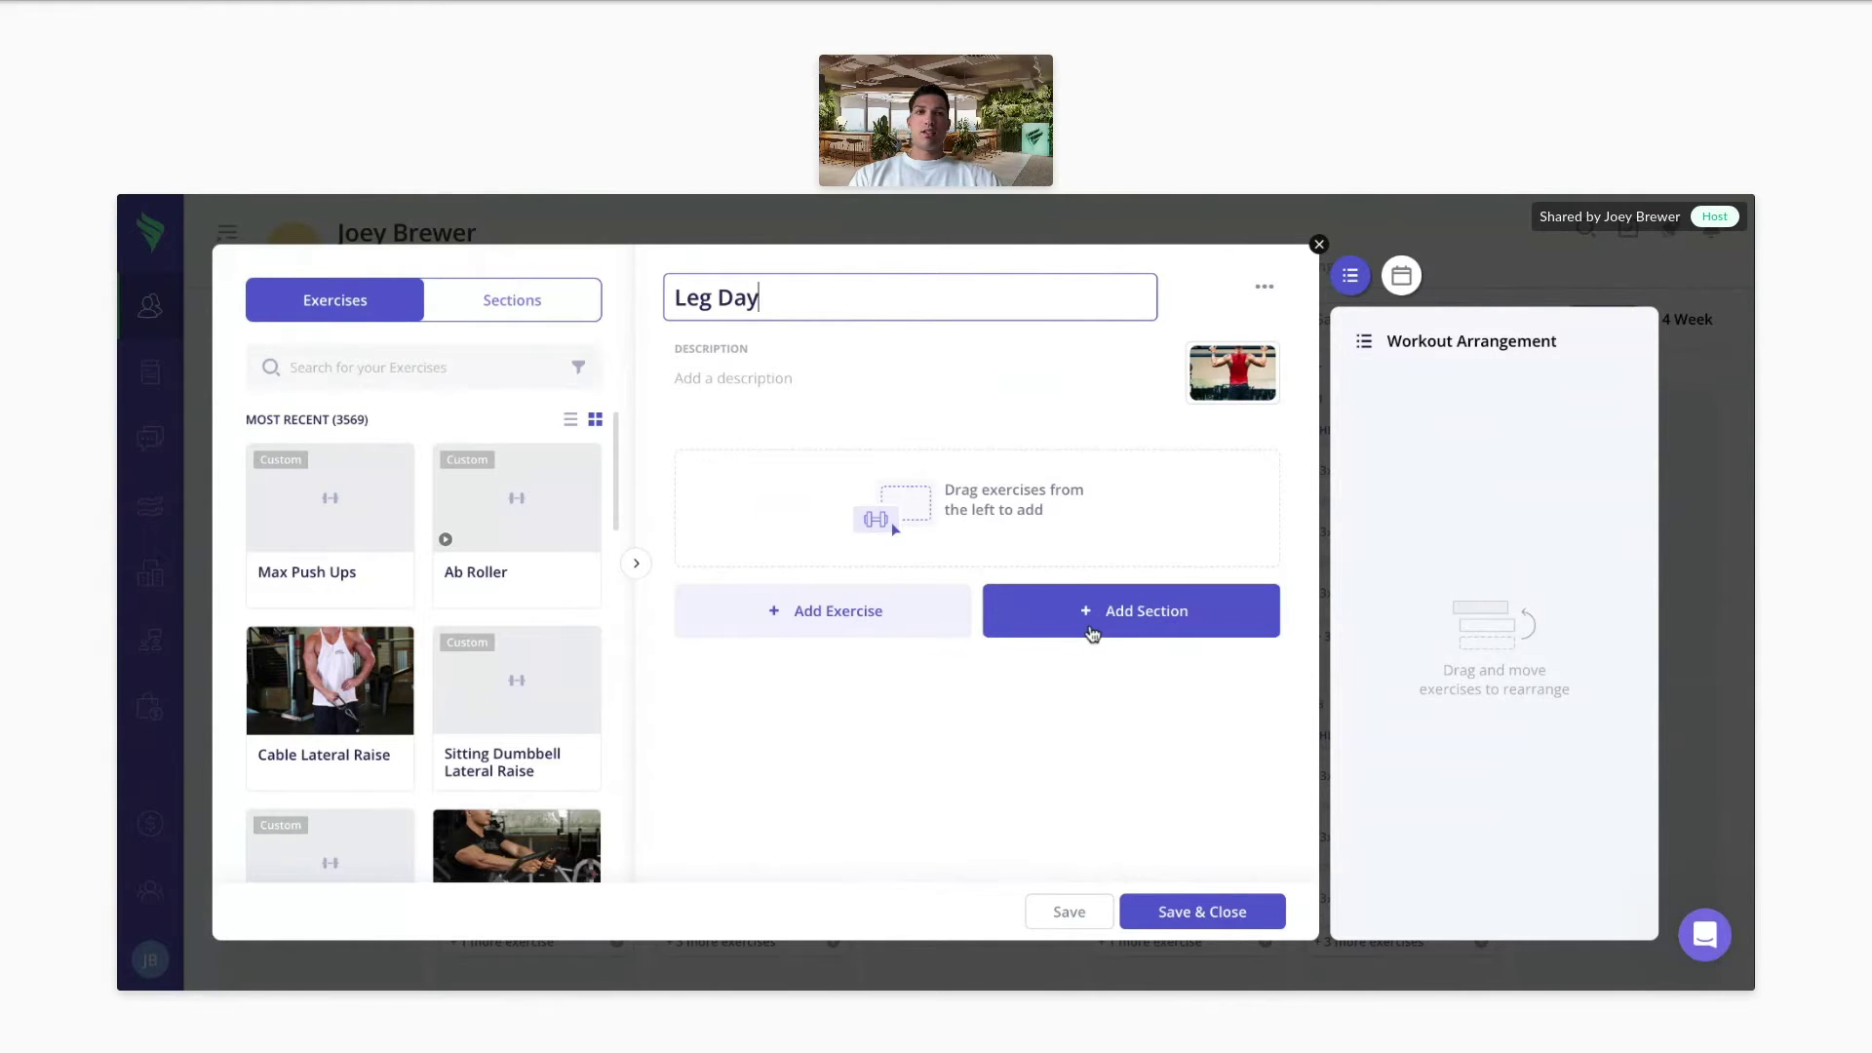
# - Add a Regular section named 'Legs' to the workout
pyautogui.click(1092, 629)
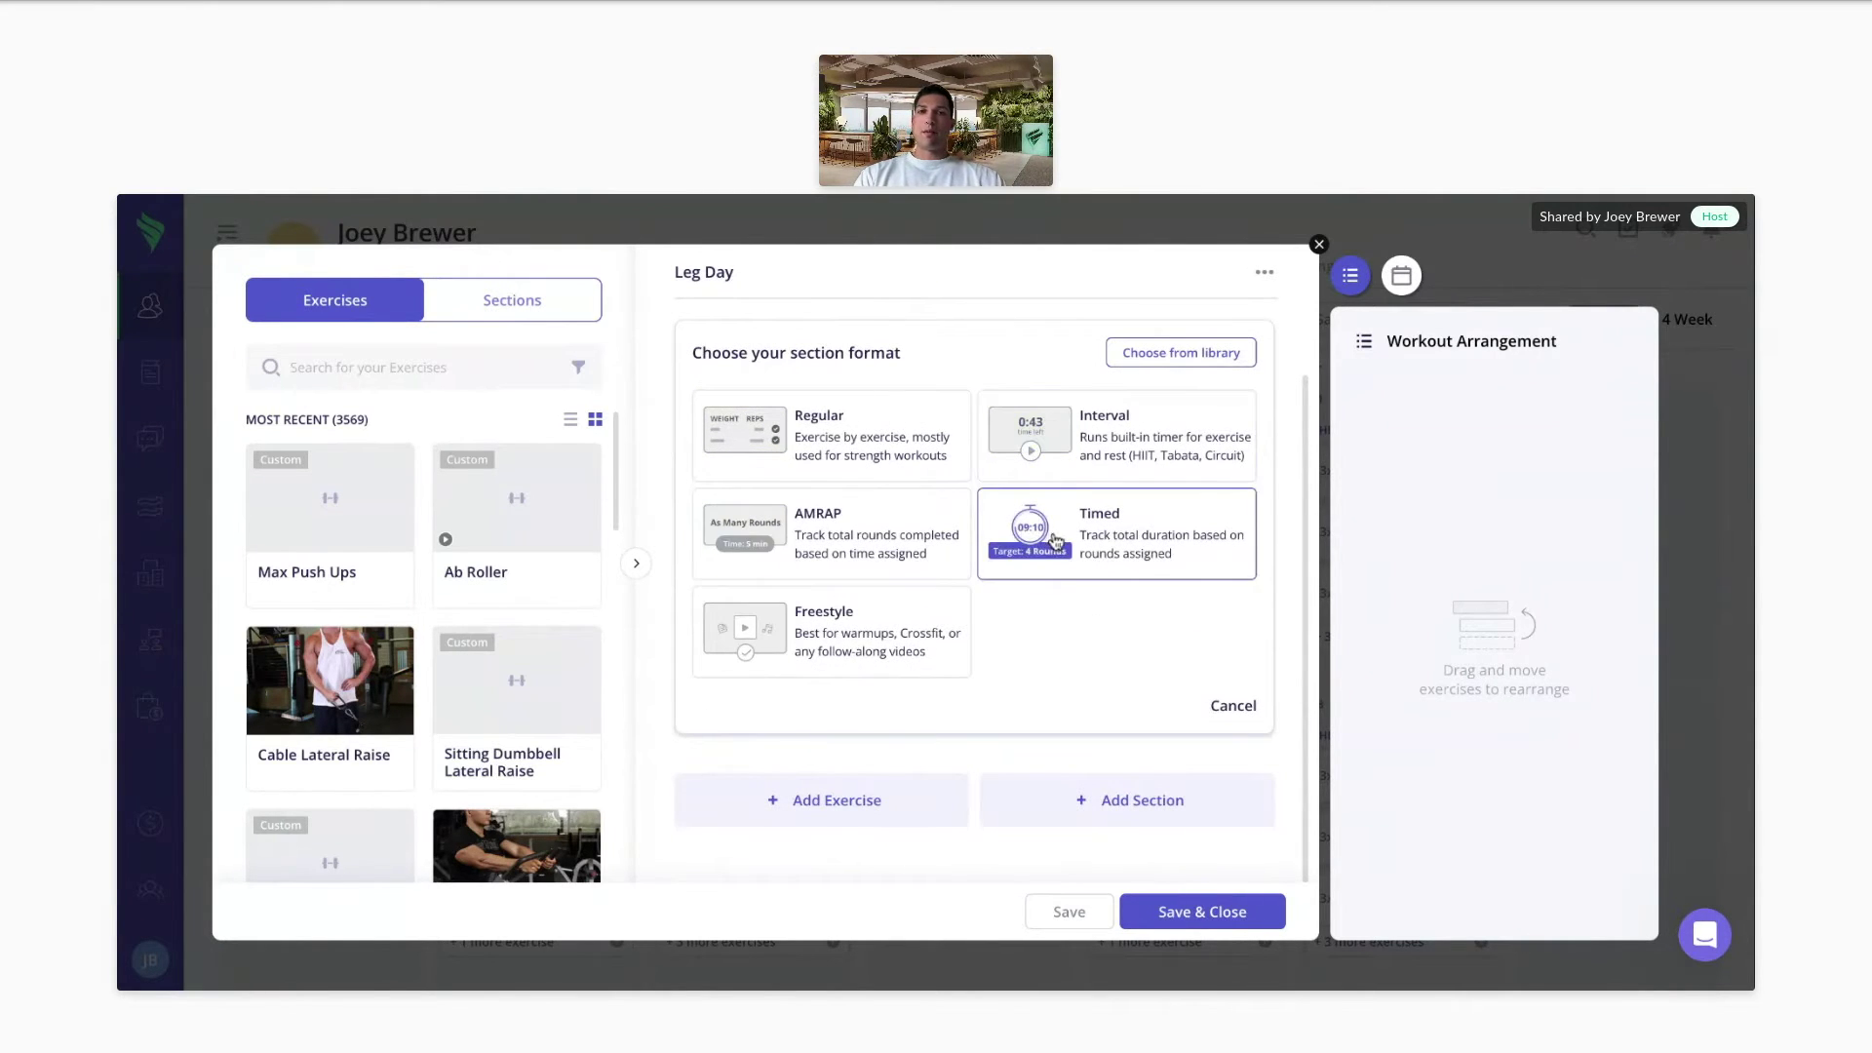
pyautogui.click(924, 639)
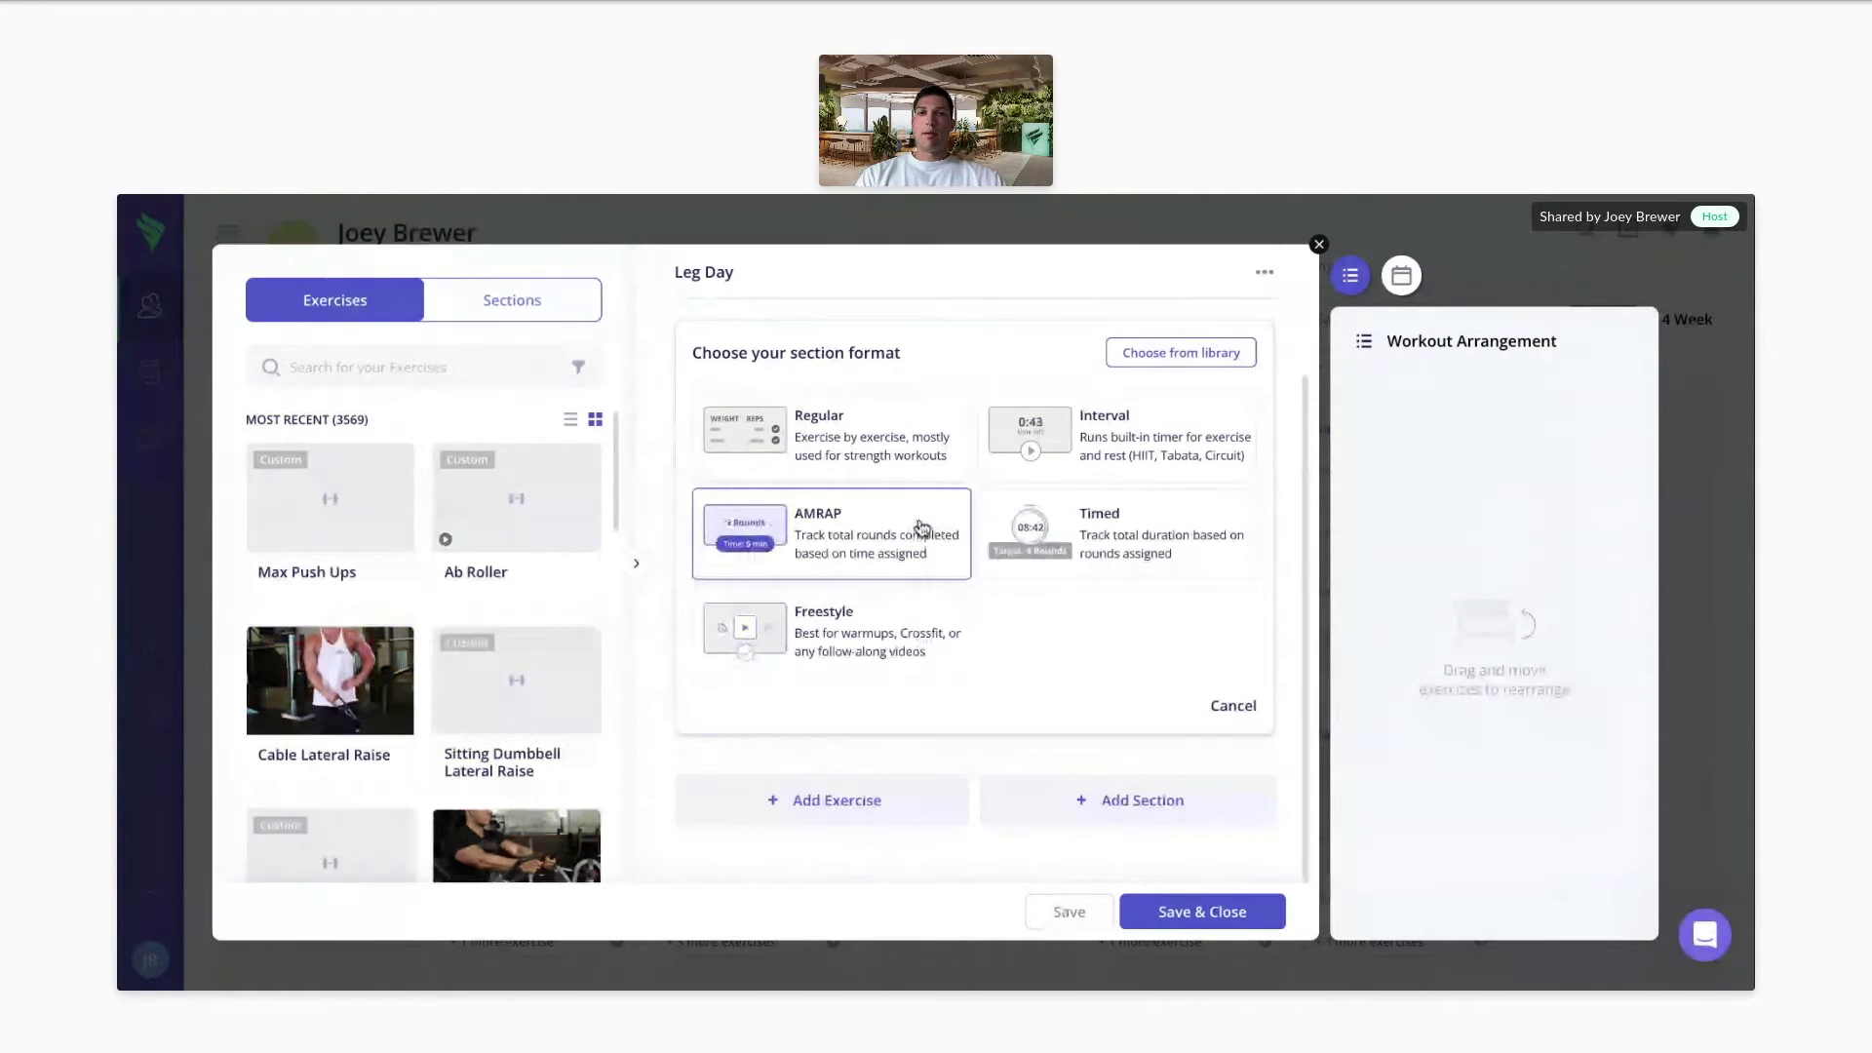
pyautogui.click(919, 461)
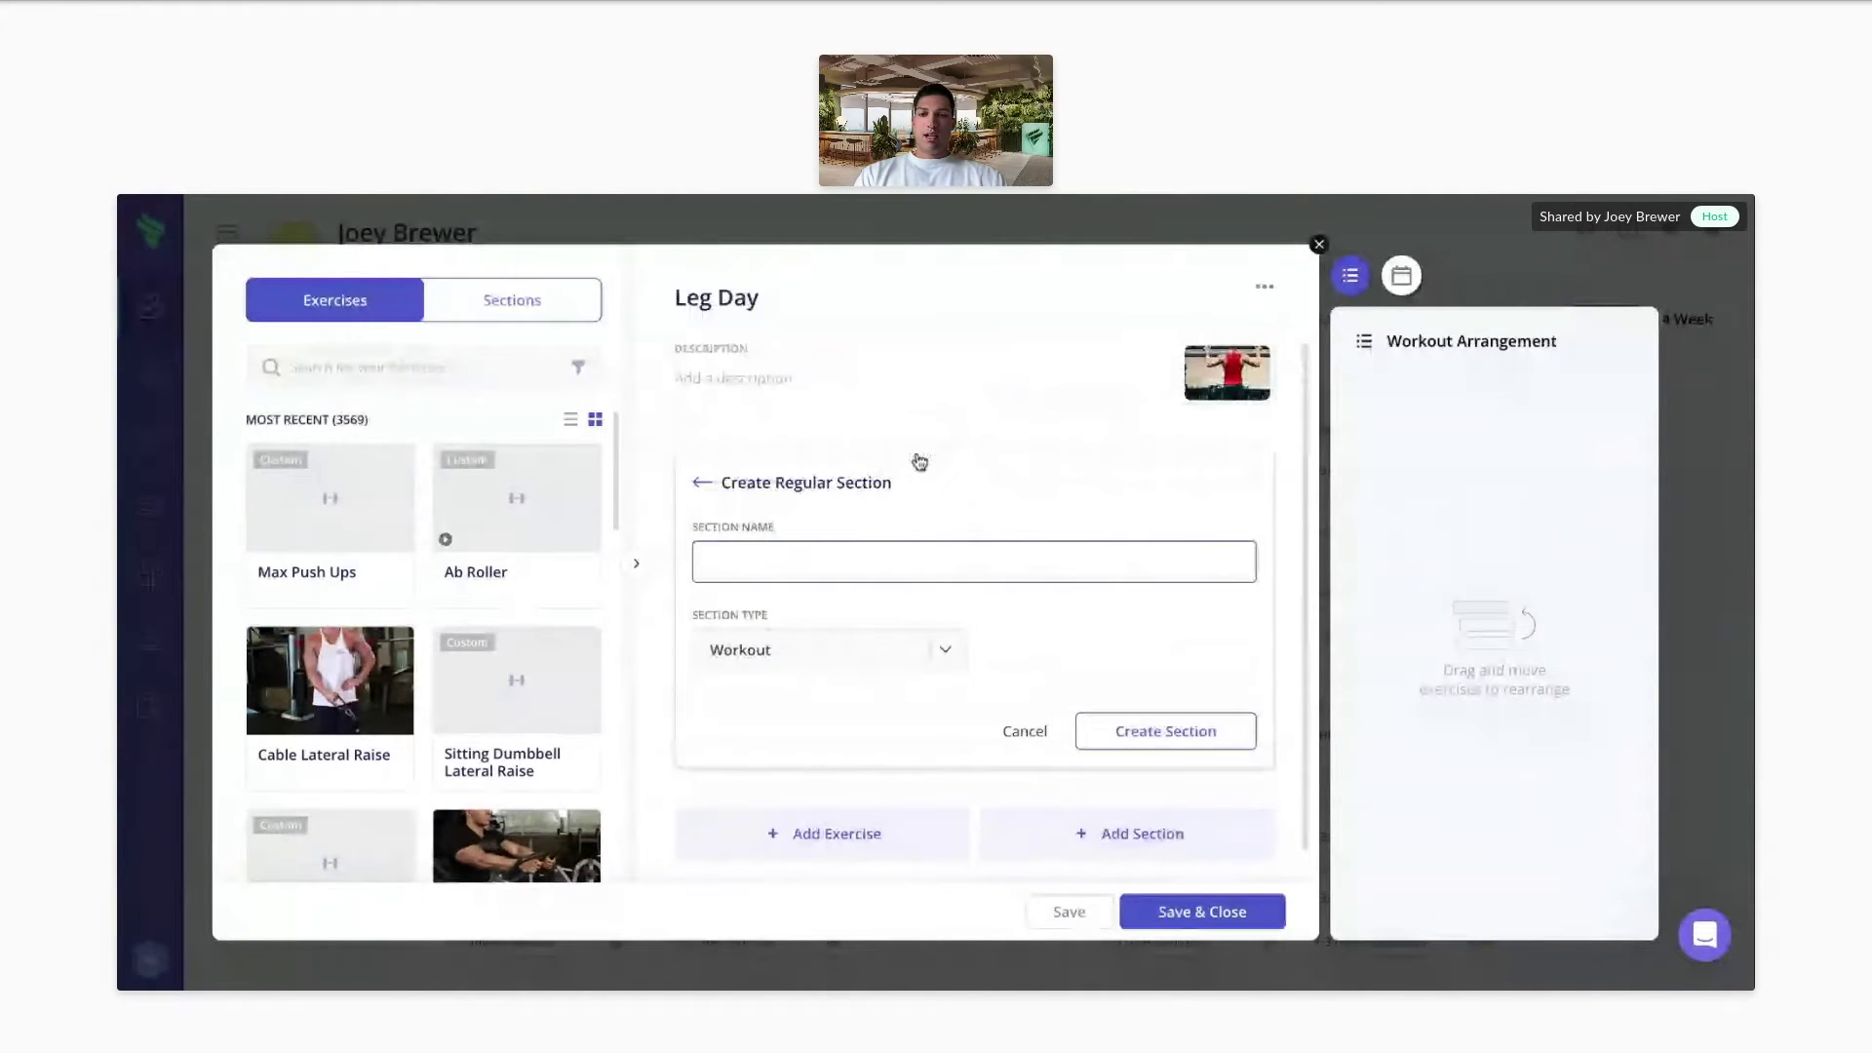
pyautogui.write('Legs')
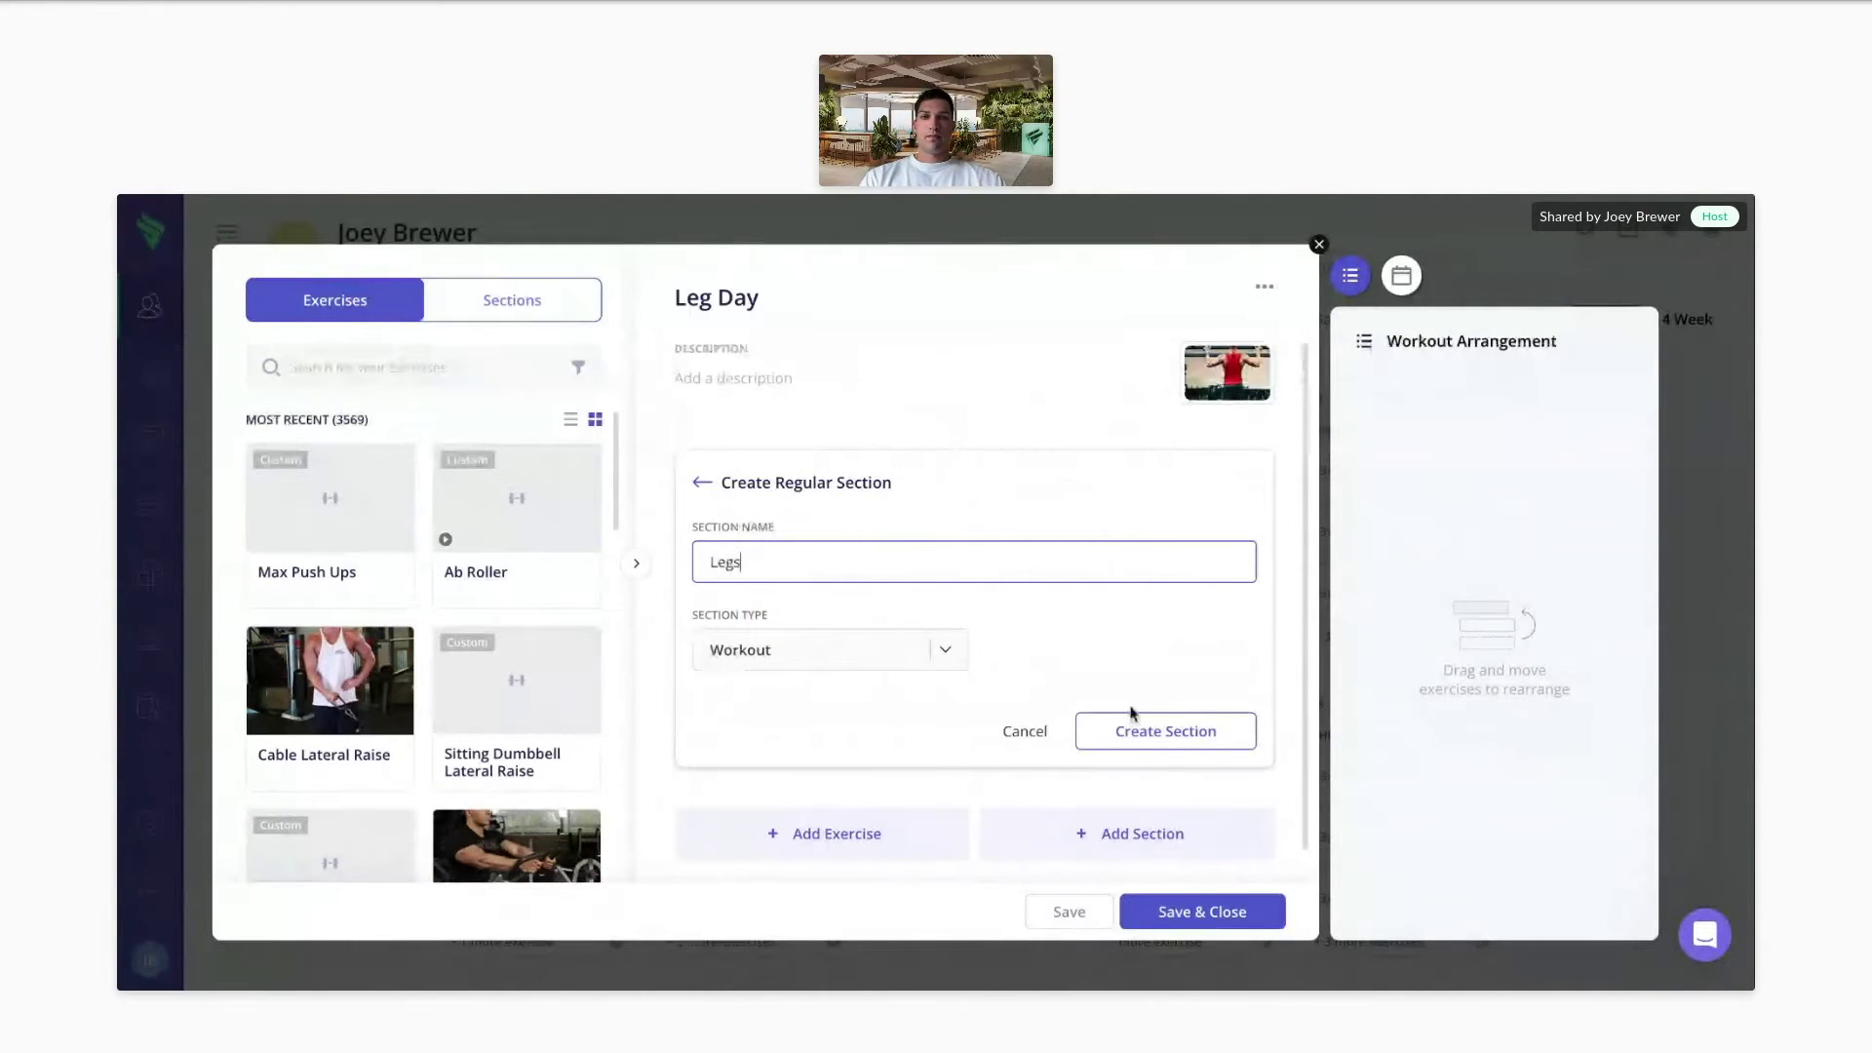
pyautogui.click(1127, 726)
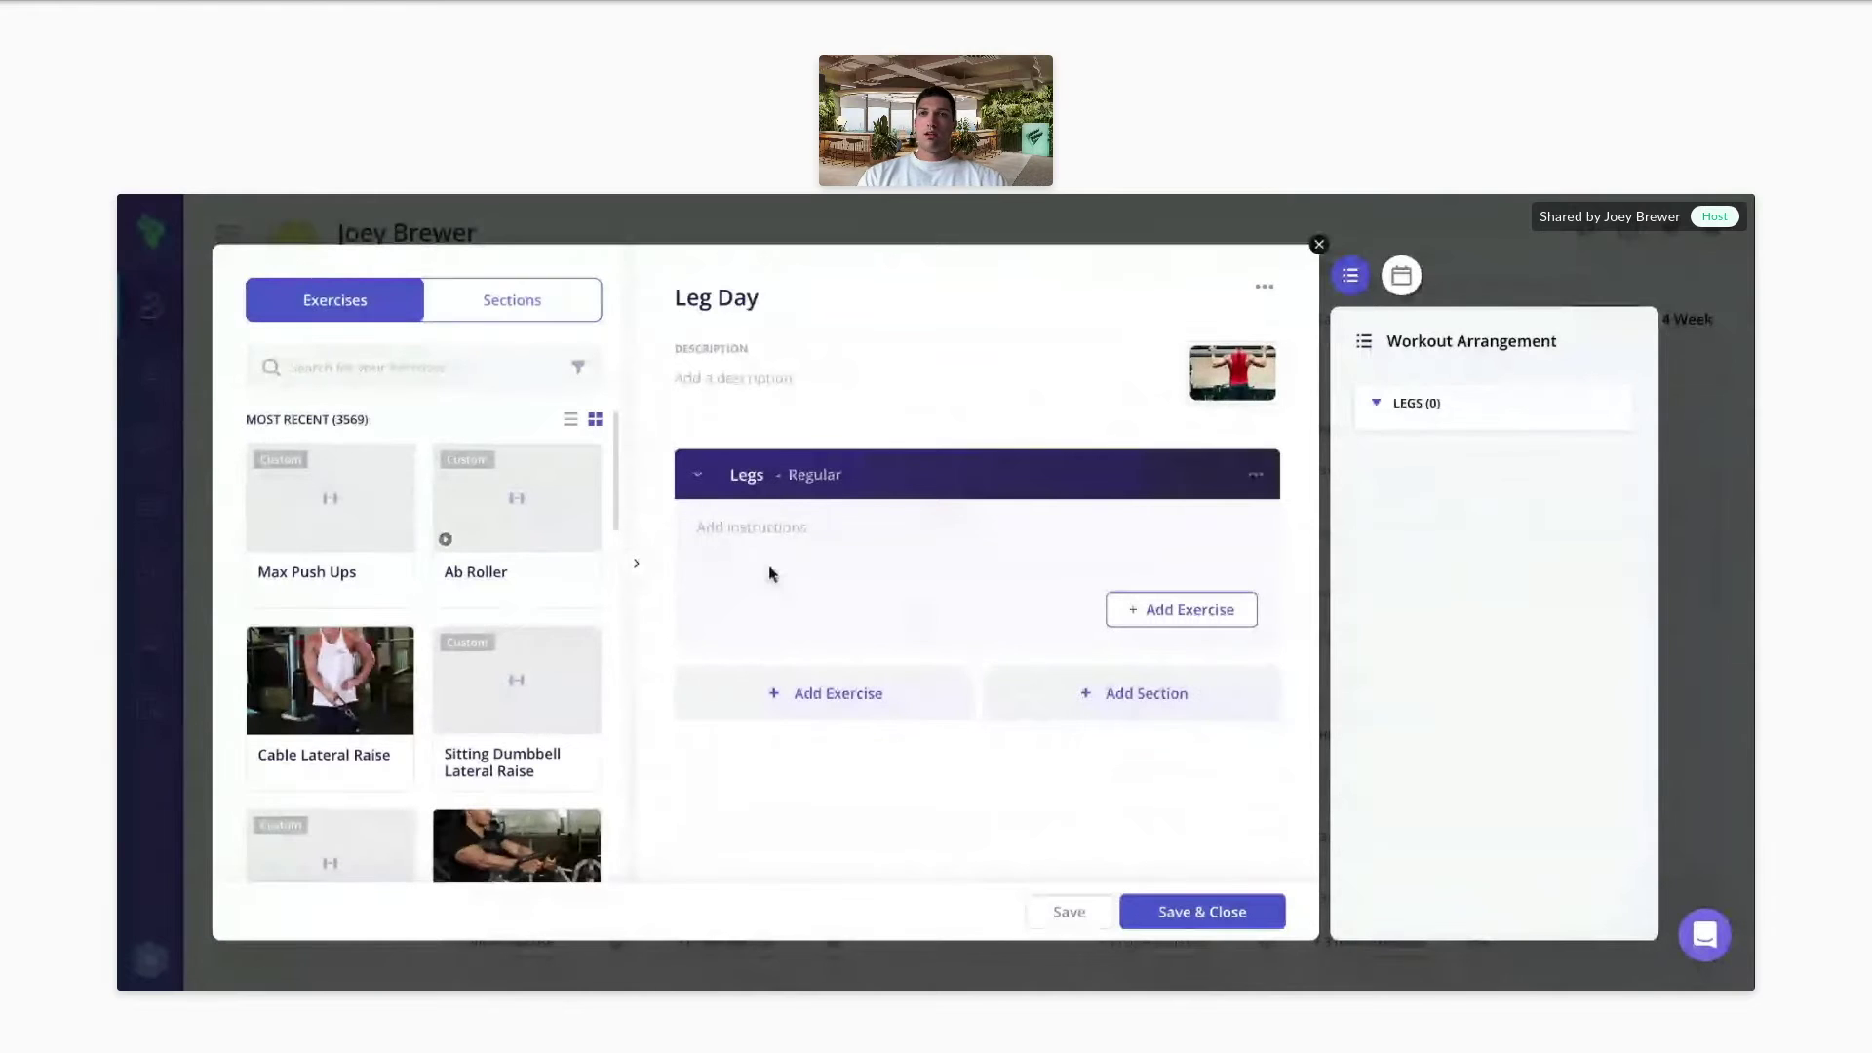
# - Search for Barbell Squat and place it in the Legs section
pyautogui.click(486, 369)
pyautogui.write('b')
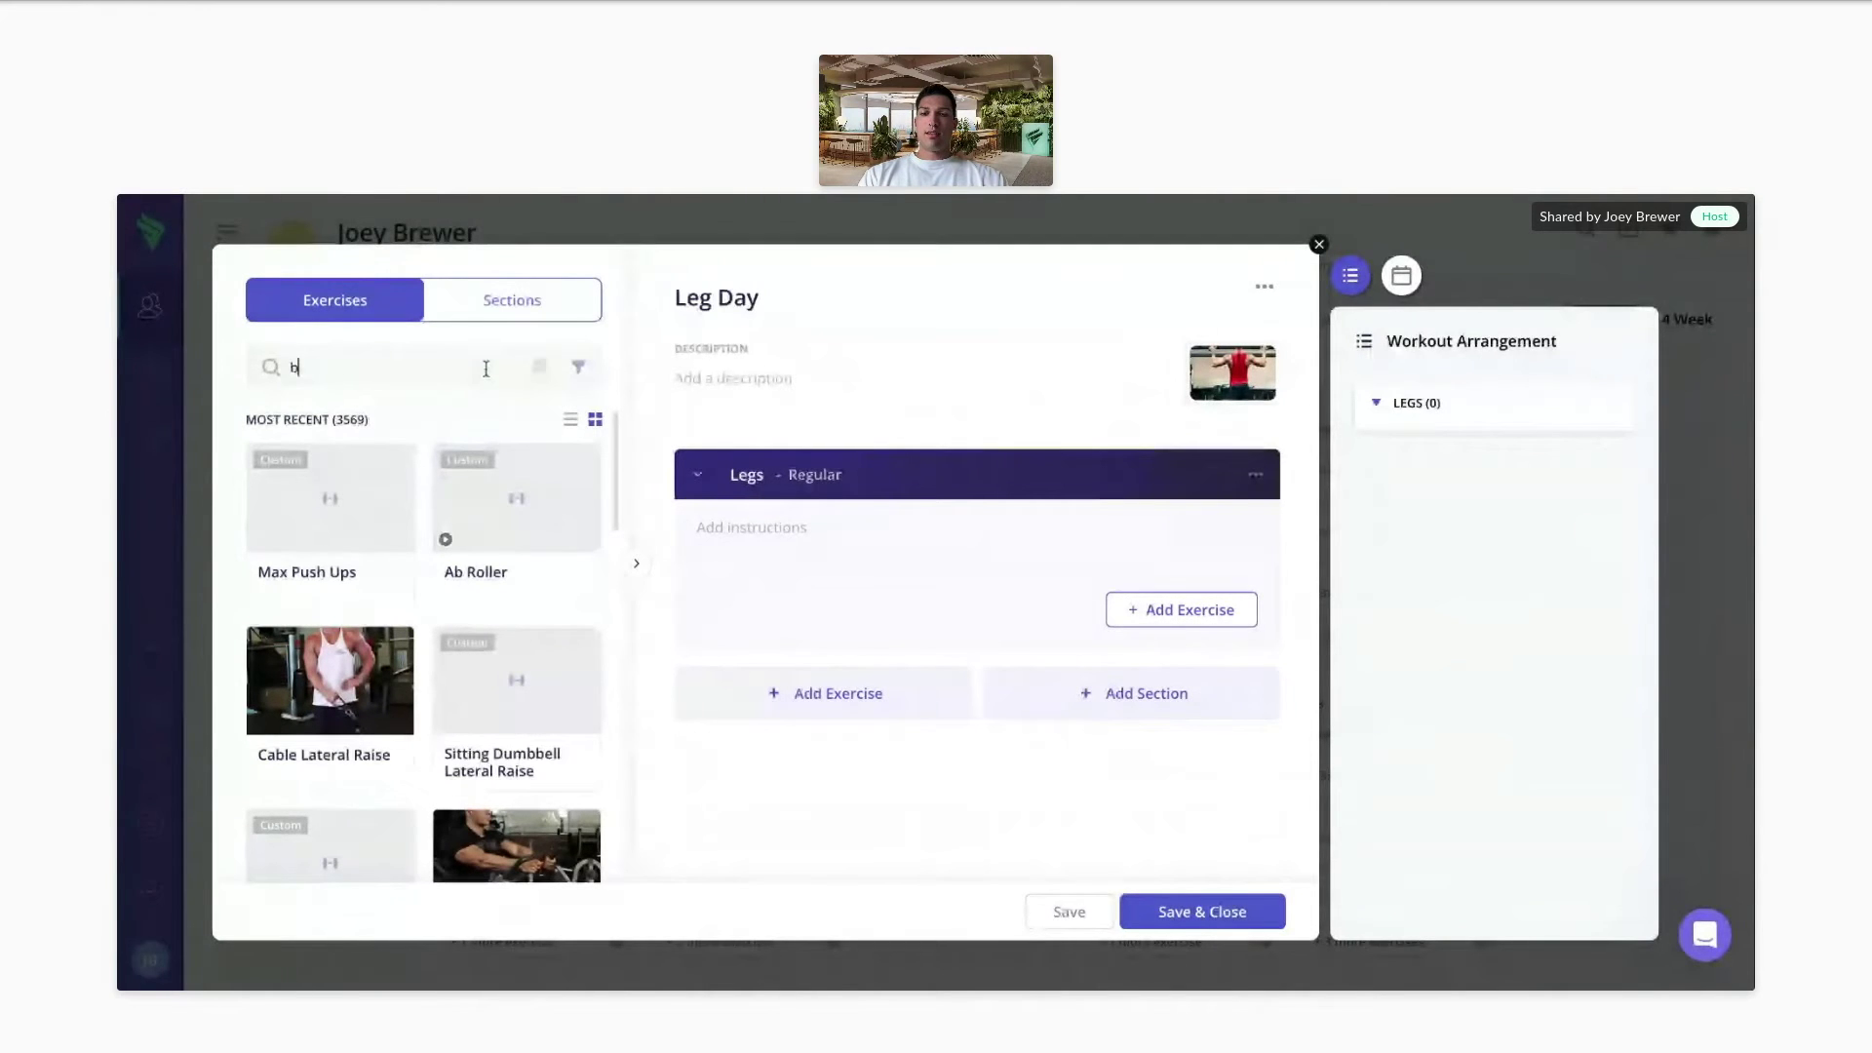
pyautogui.write('arbell squat')
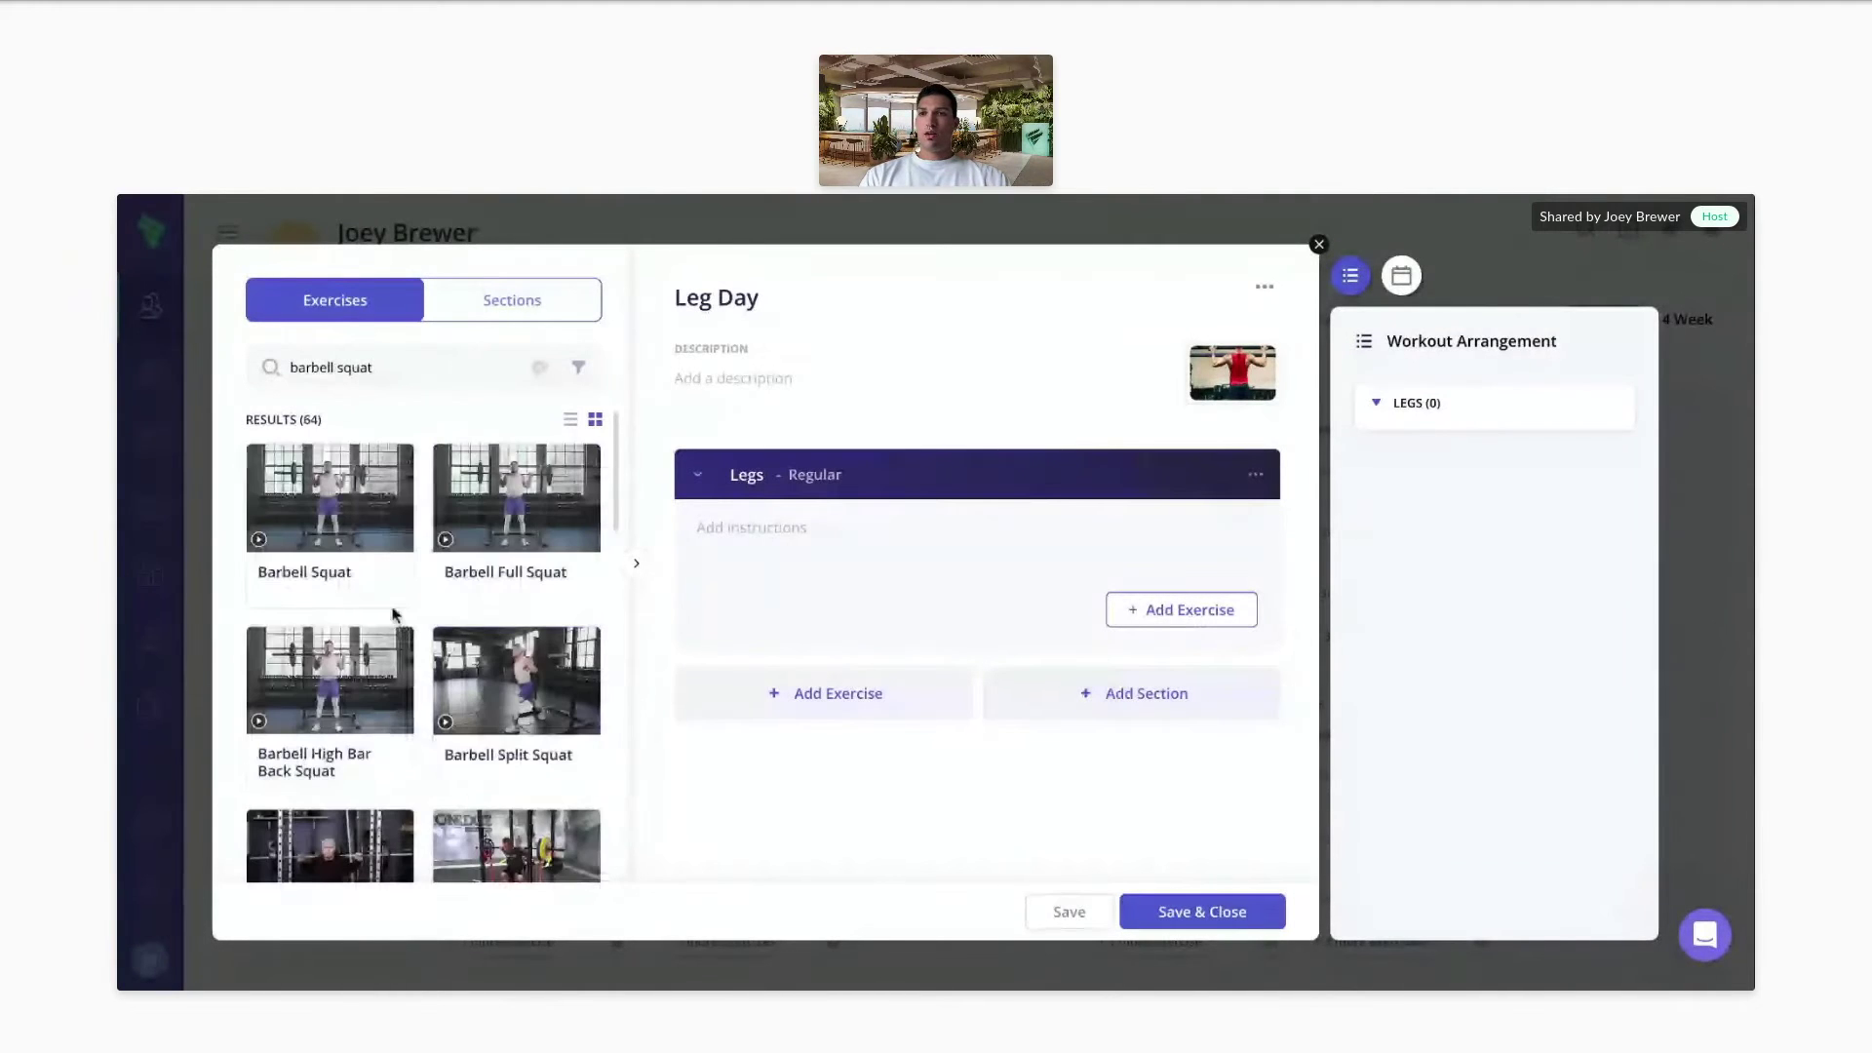
pyautogui.moveTo(351, 551); pyautogui.dragTo(943, 636)
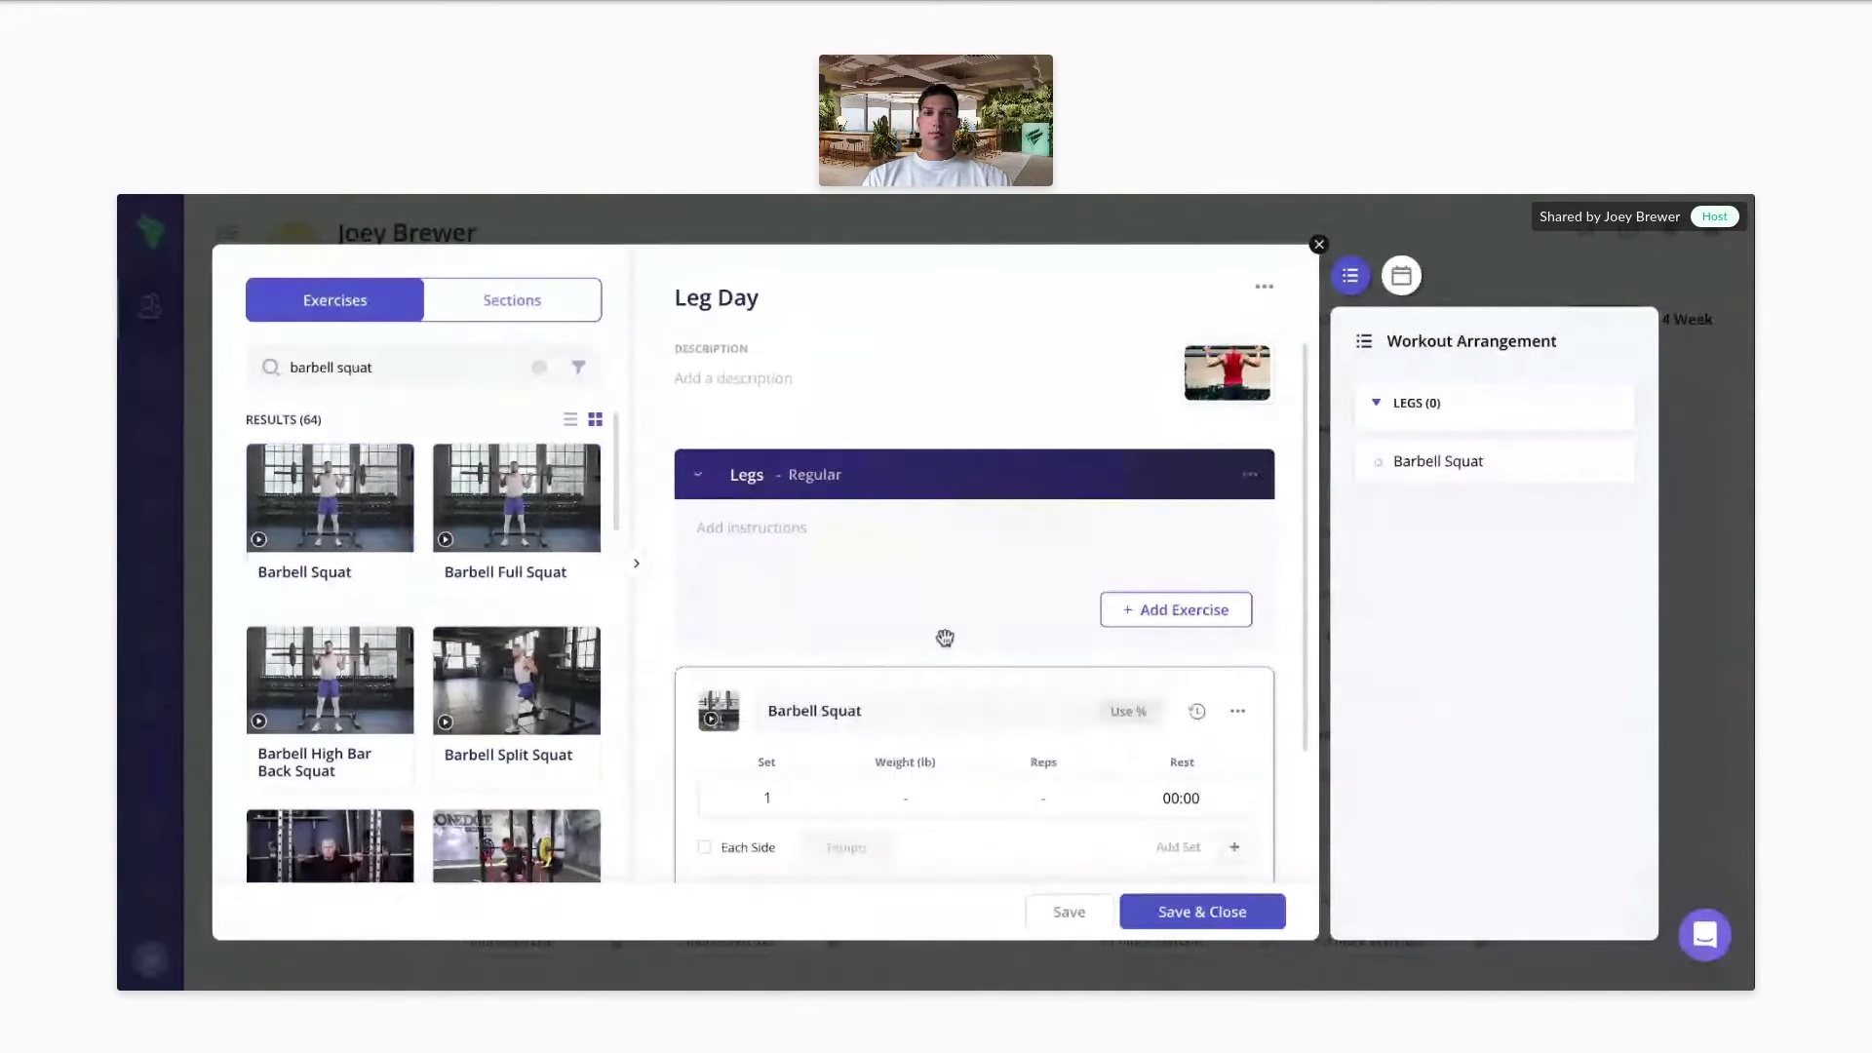
pyautogui.click(1238, 710)
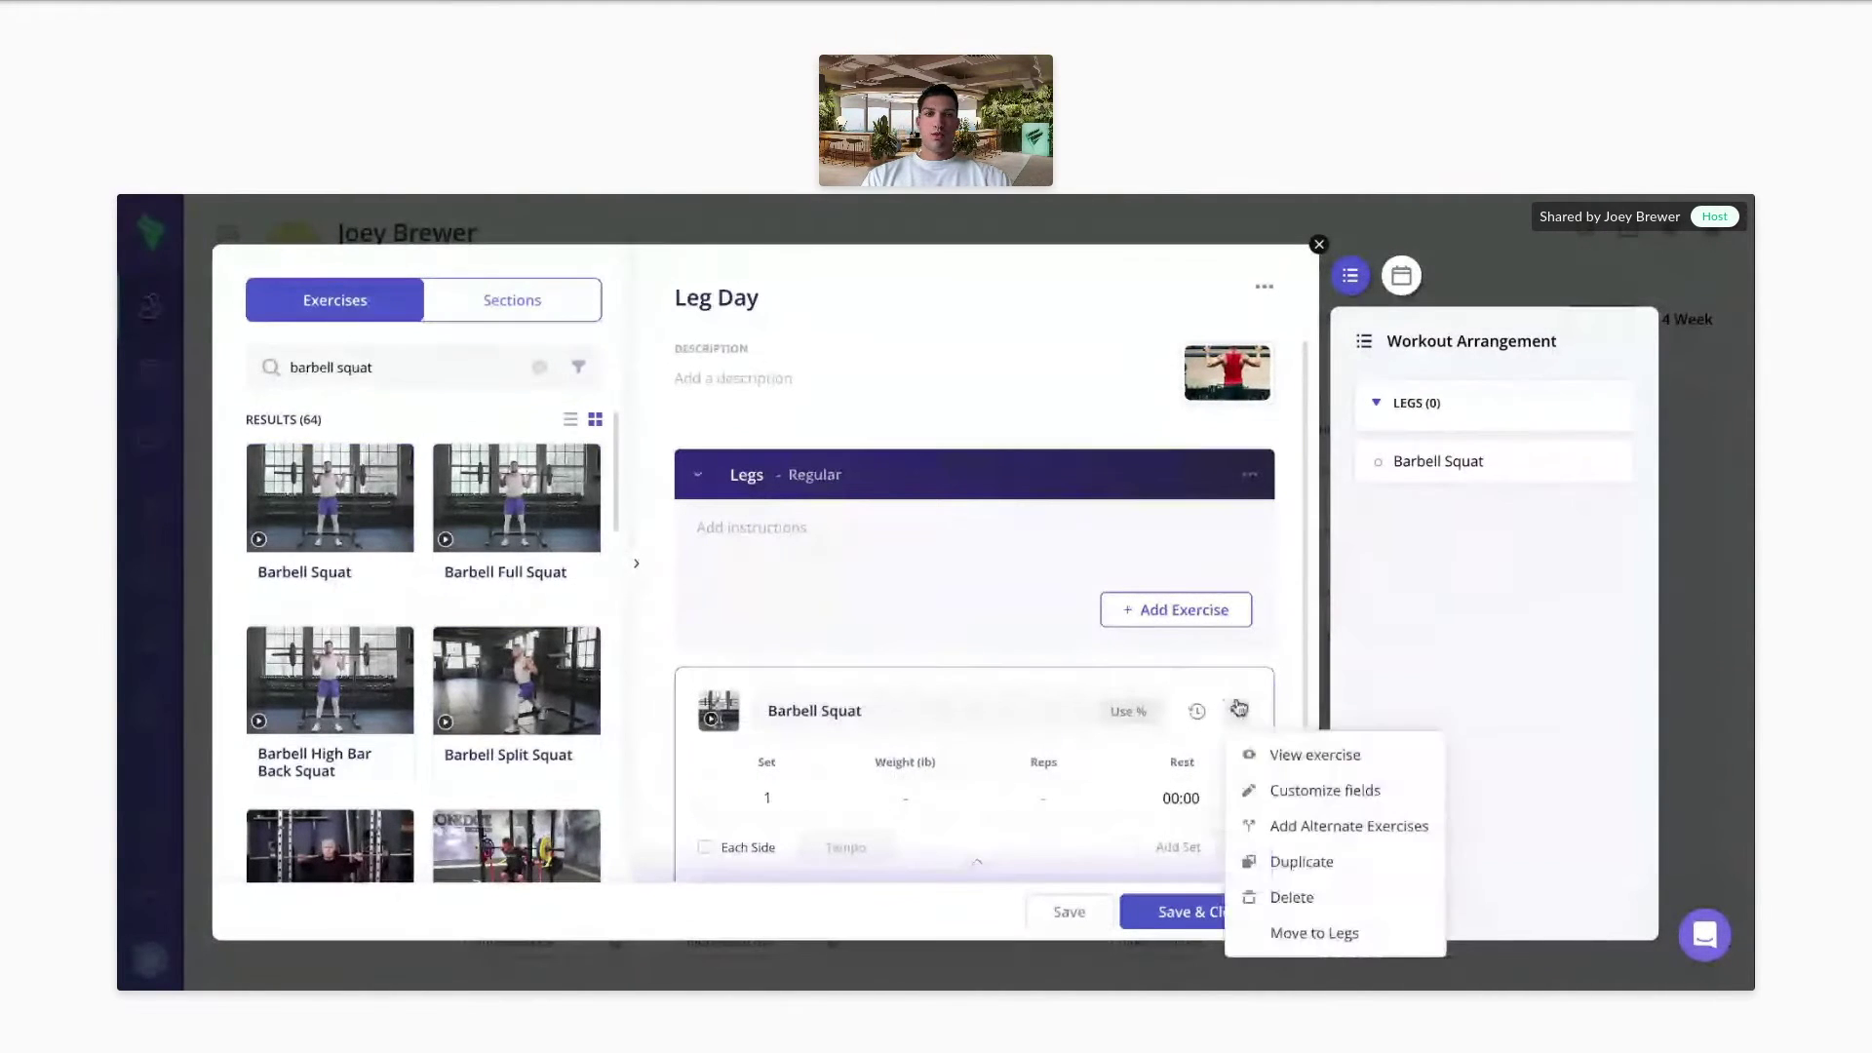
pyautogui.click(1316, 933)
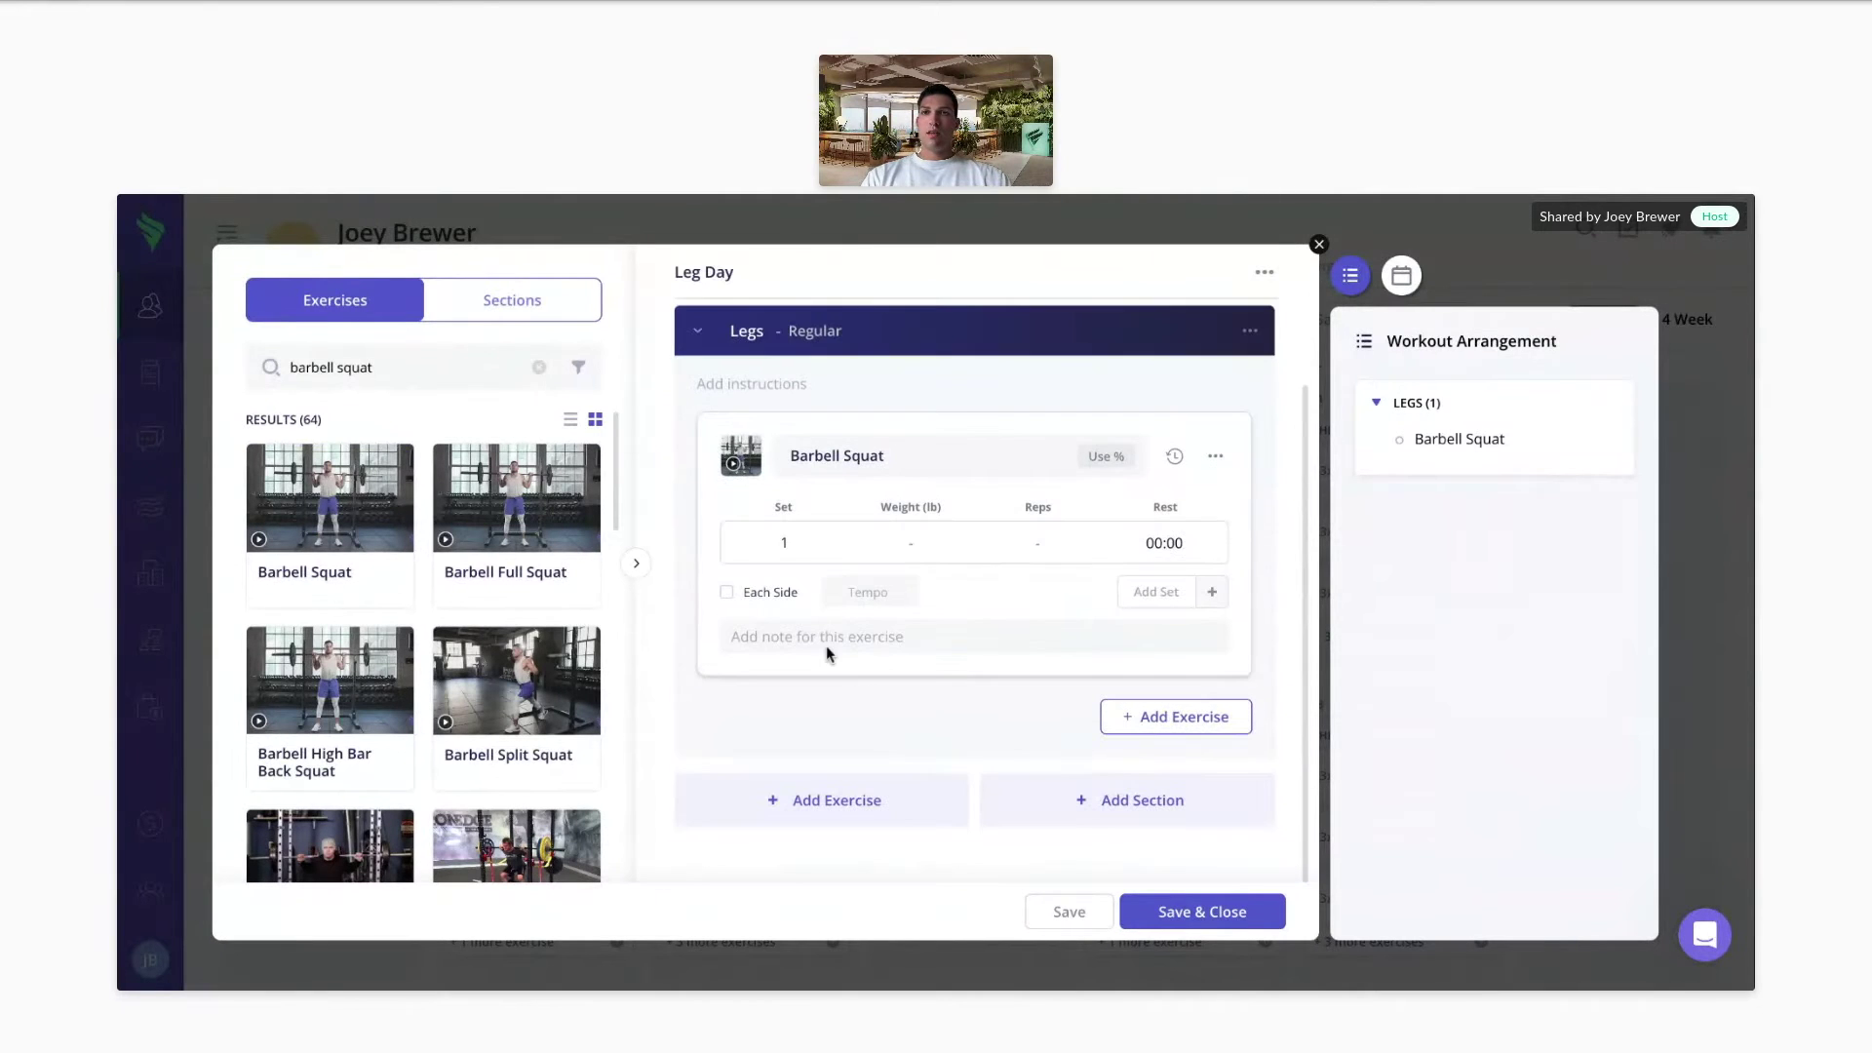
# - Filter the exercise library to Hamstrings and add Seated Leg Curl to the Legs section
pyautogui.click(539, 368)
pyautogui.click(578, 368)
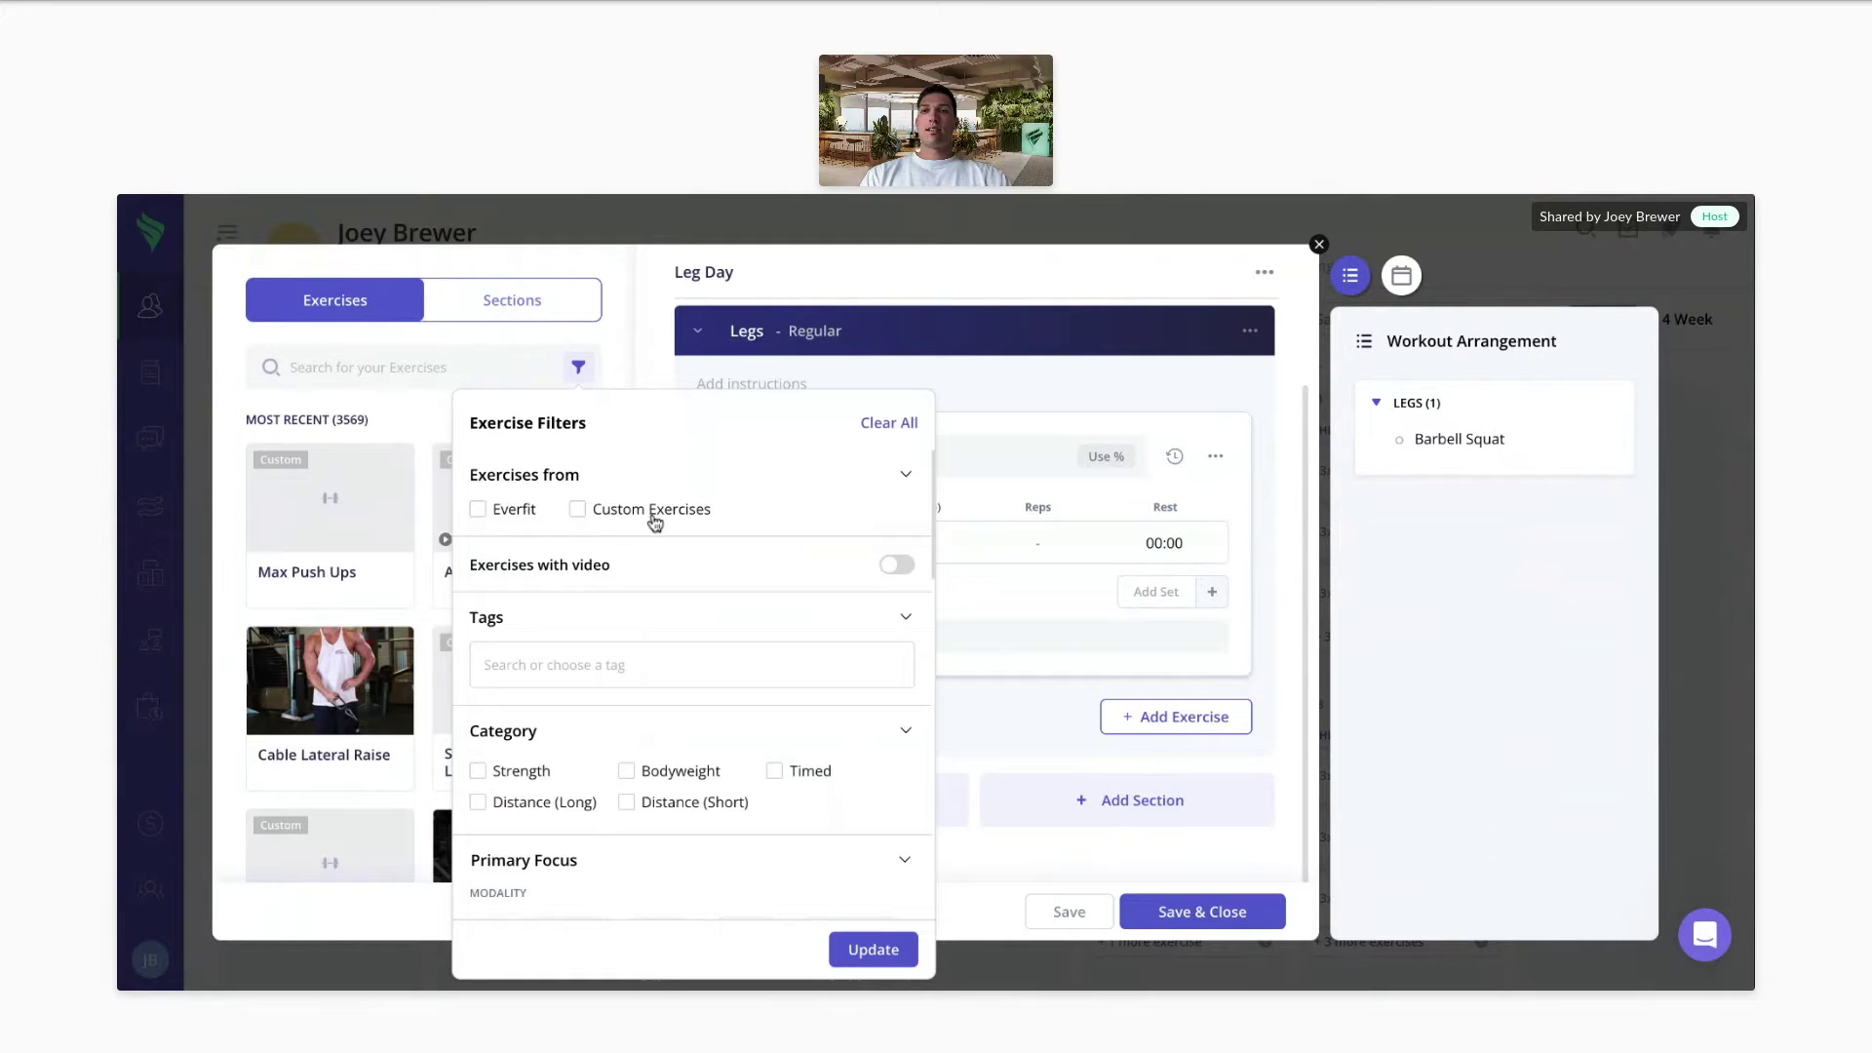
pyautogui.scroll(-3, 660, 633)
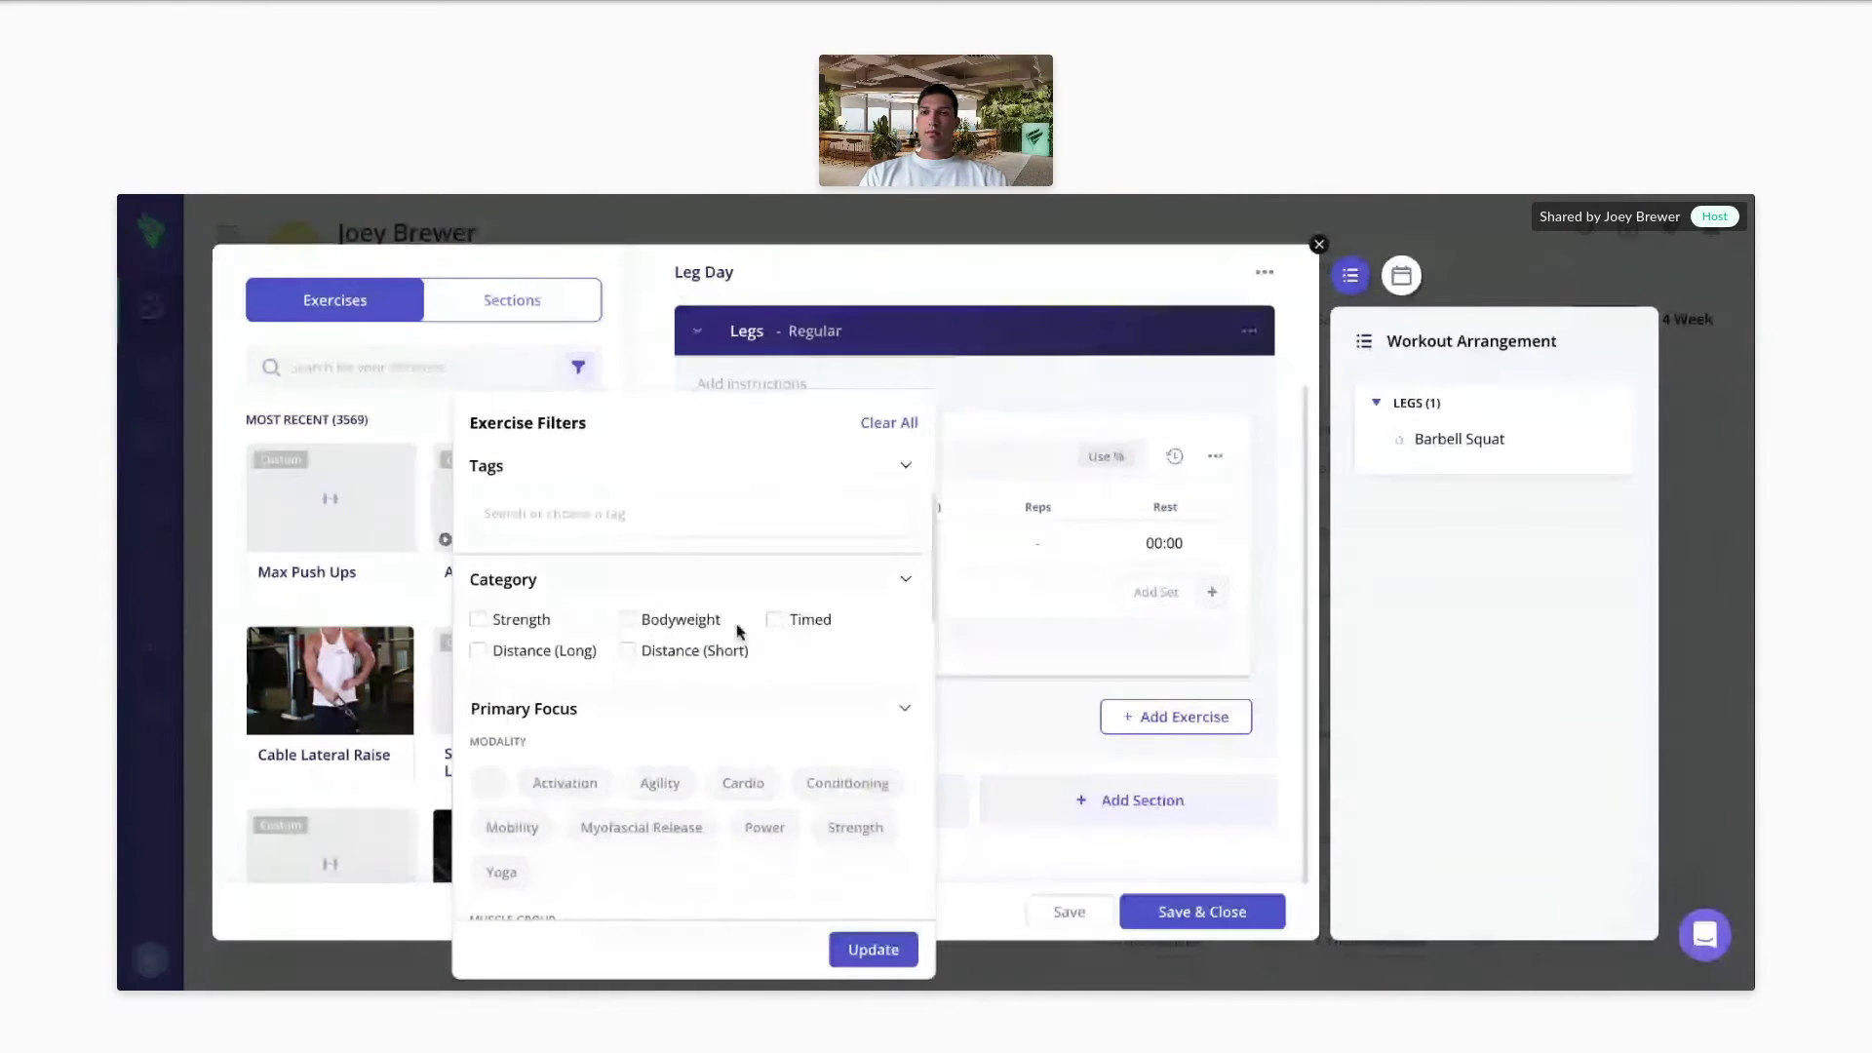
pyautogui.scroll(-4, 738, 627)
pyautogui.scroll(-3, 738, 629)
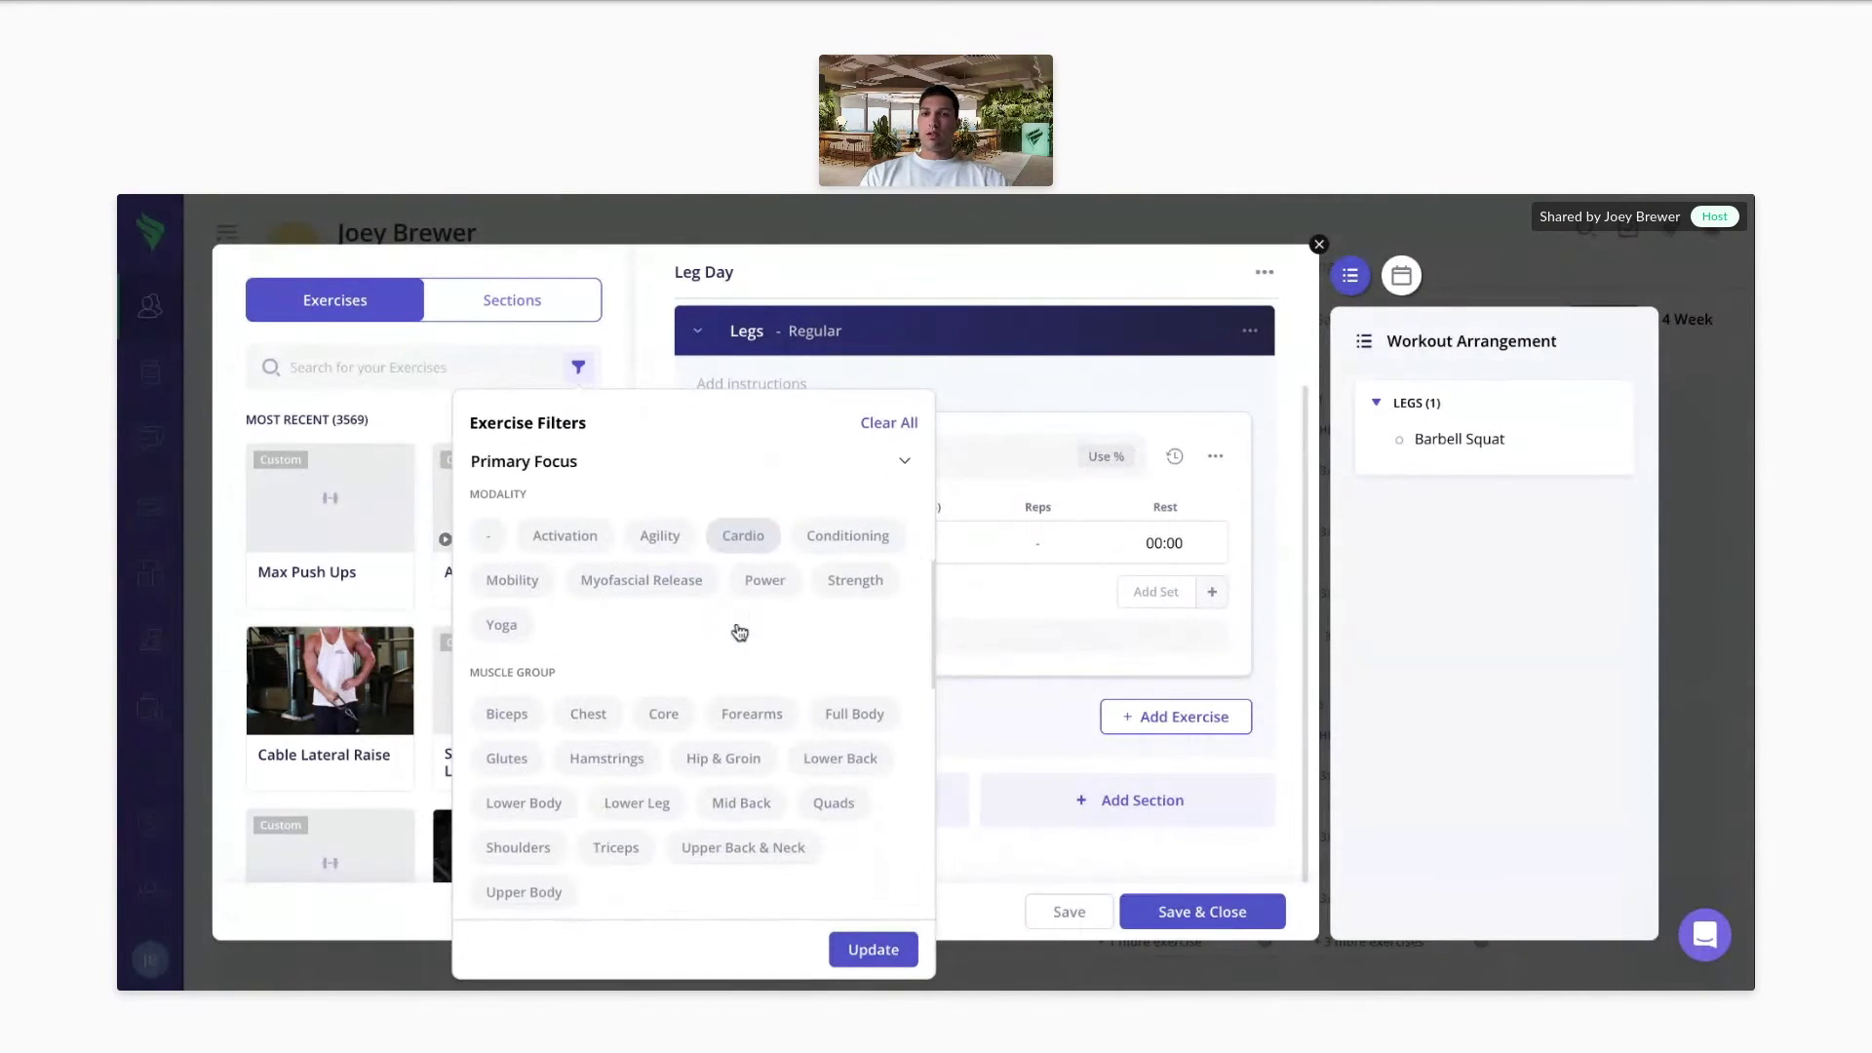
pyautogui.click(623, 680)
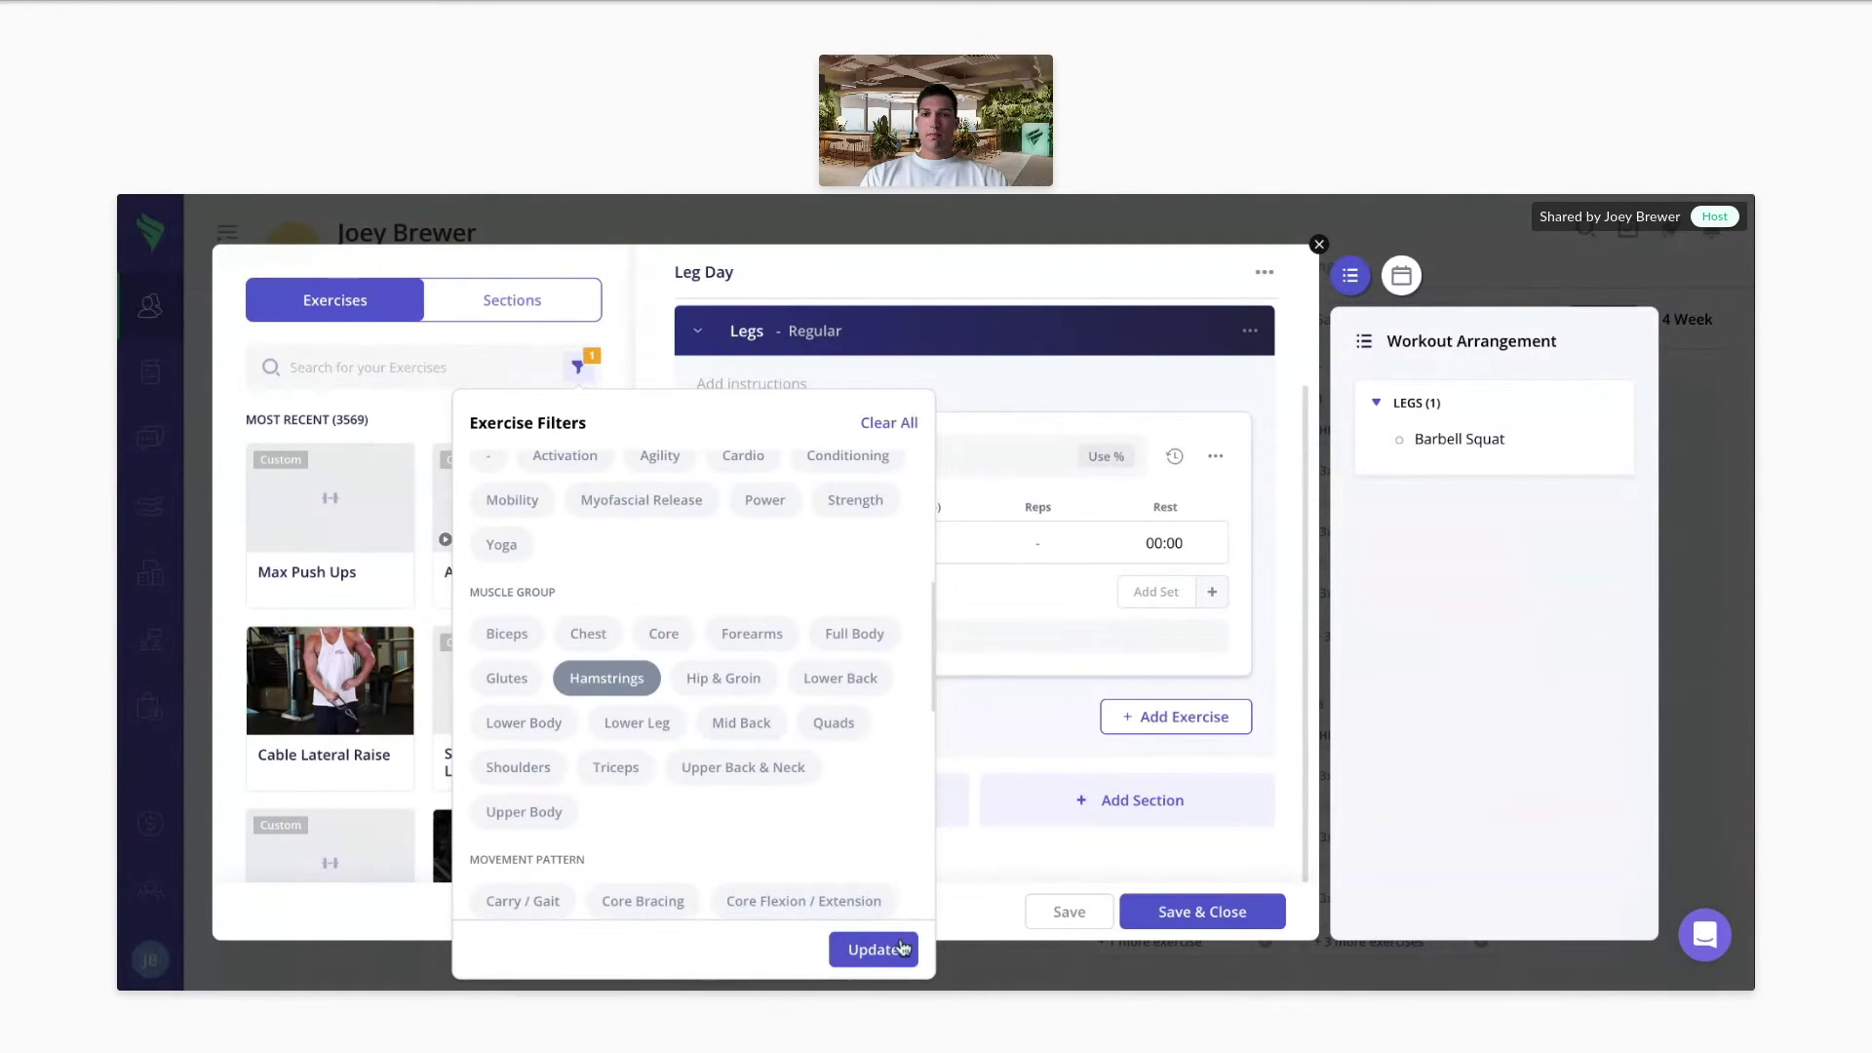
pyautogui.click(904, 956)
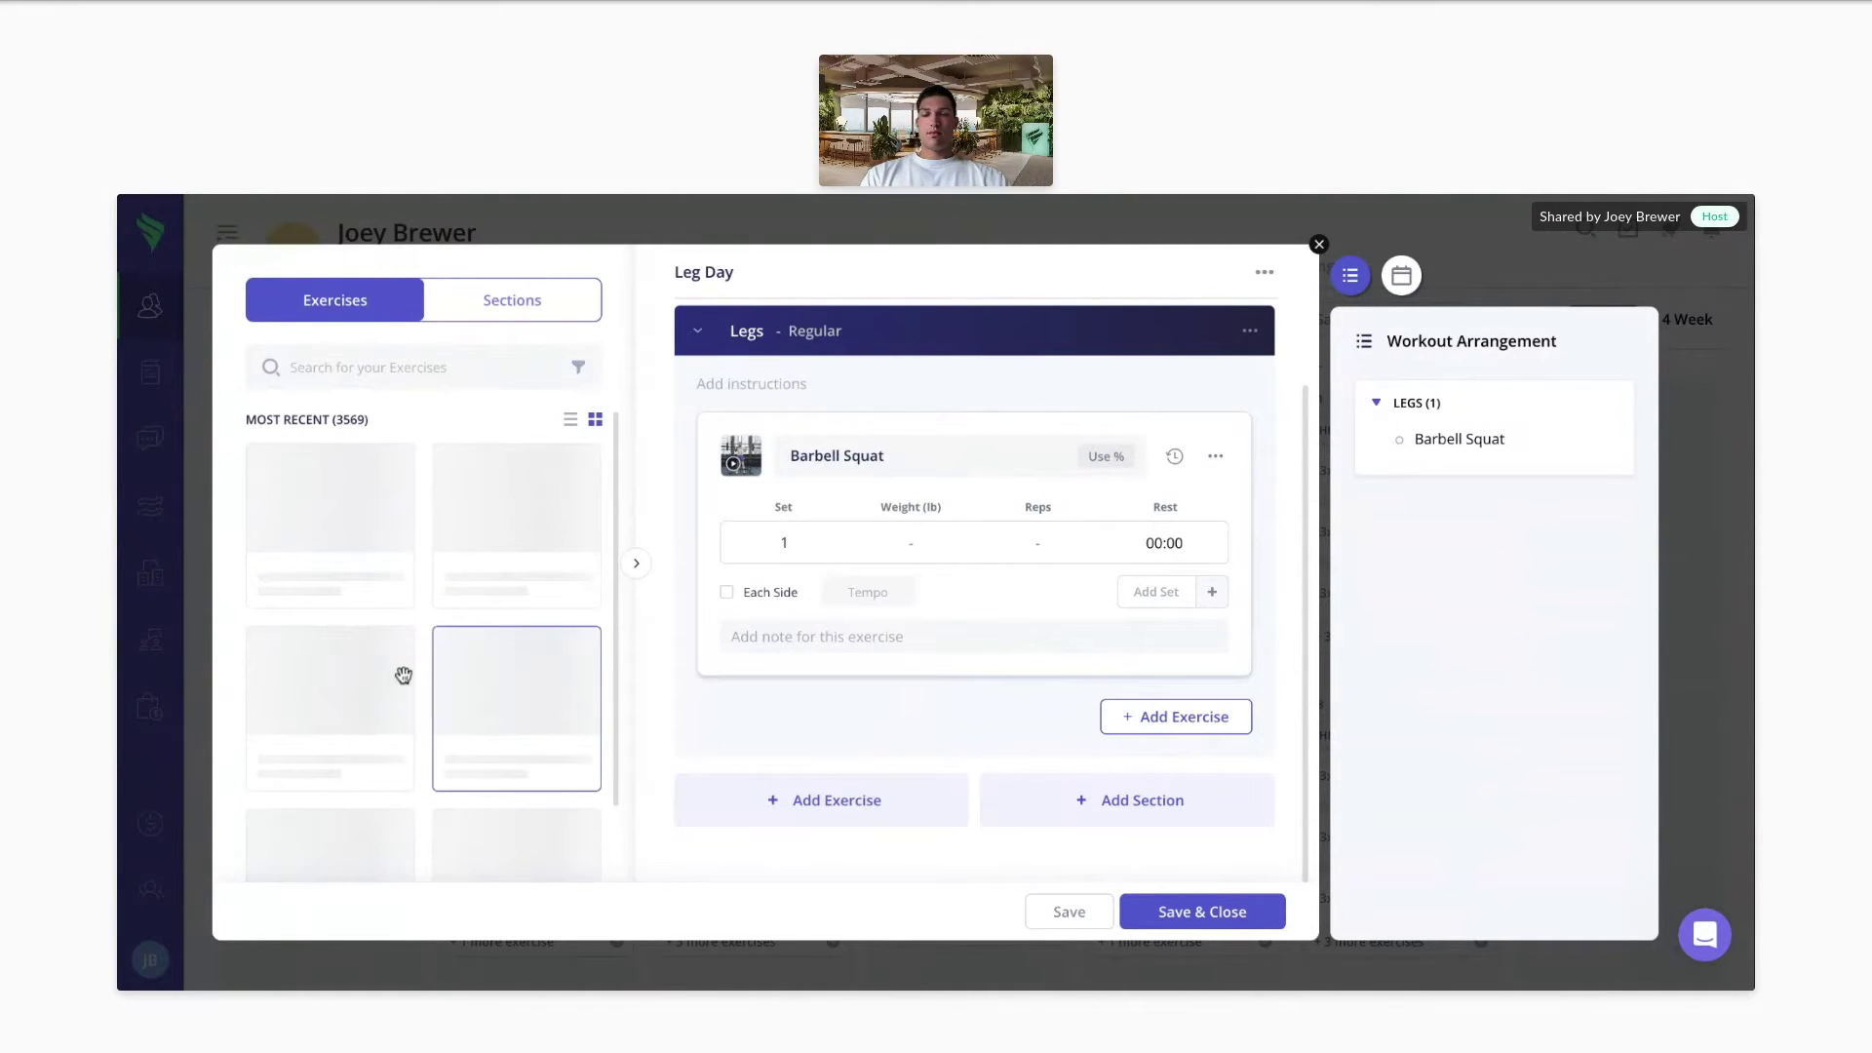
pyautogui.scroll(-10, 424, 679)
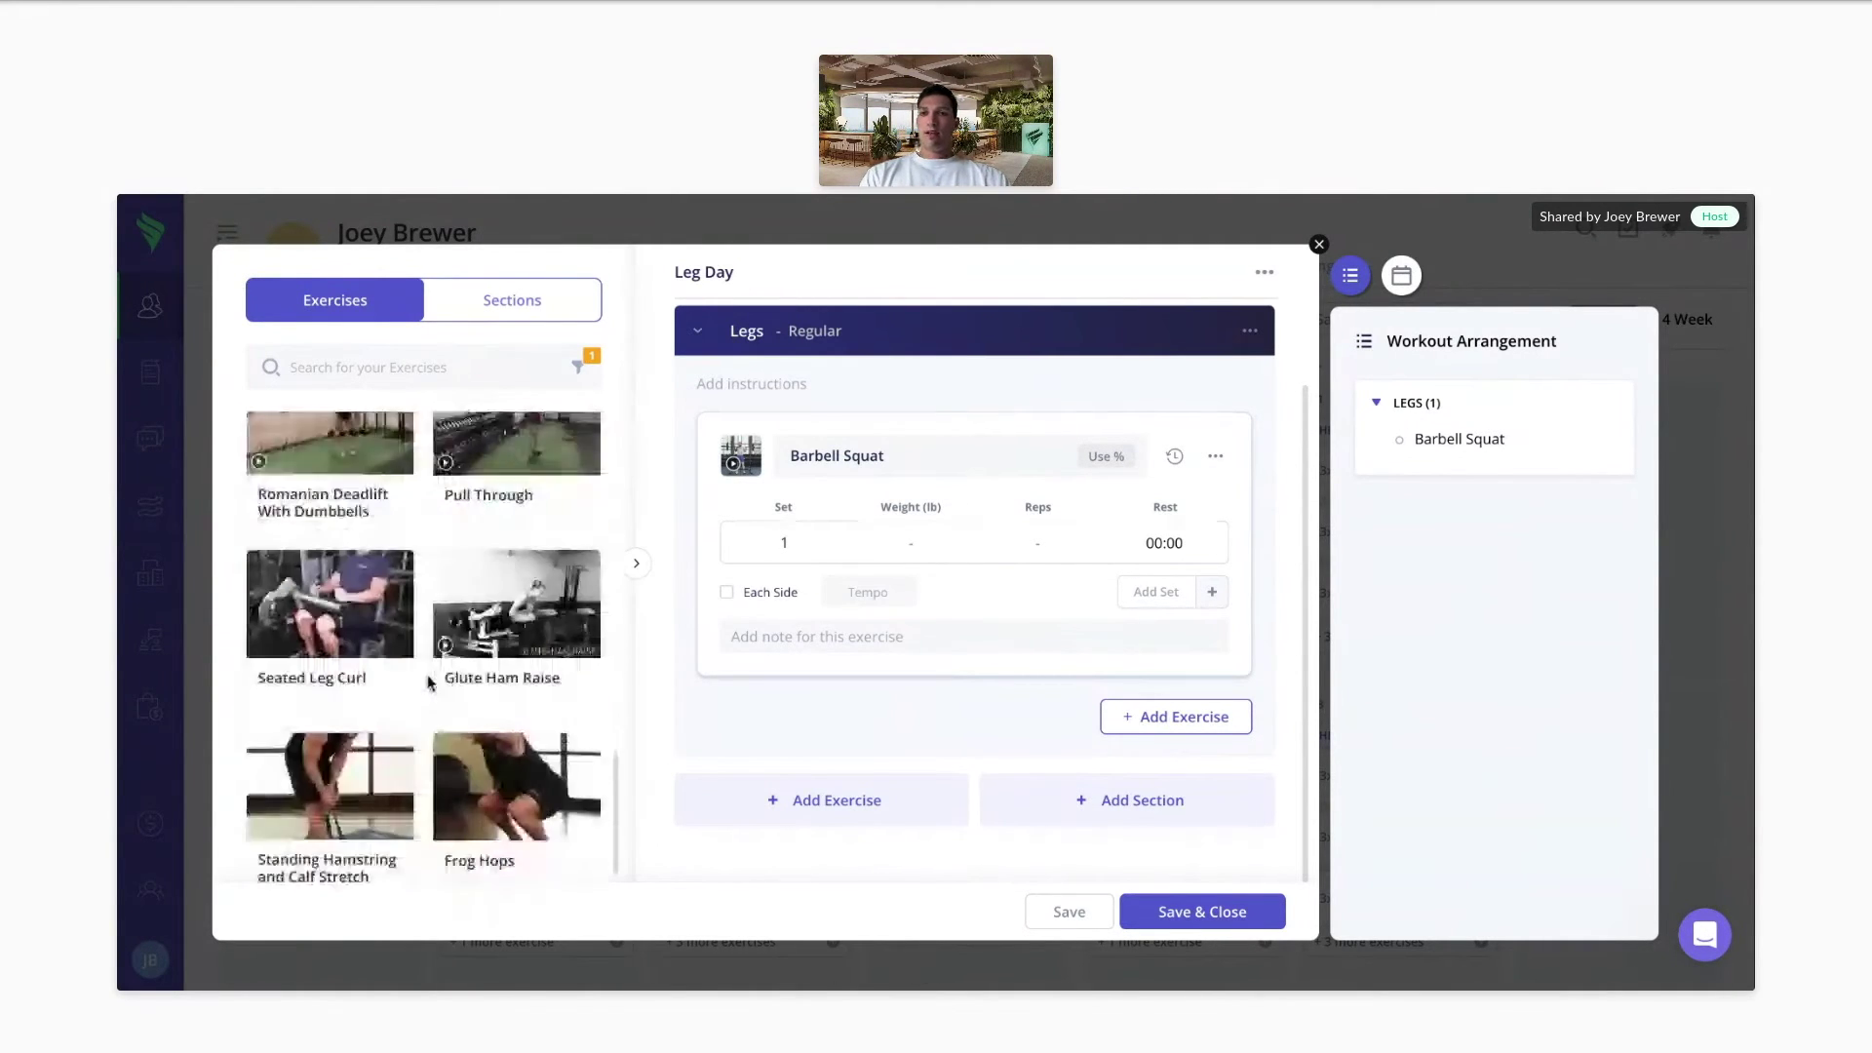
pyautogui.moveTo(327, 562); pyautogui.dragTo(952, 659)
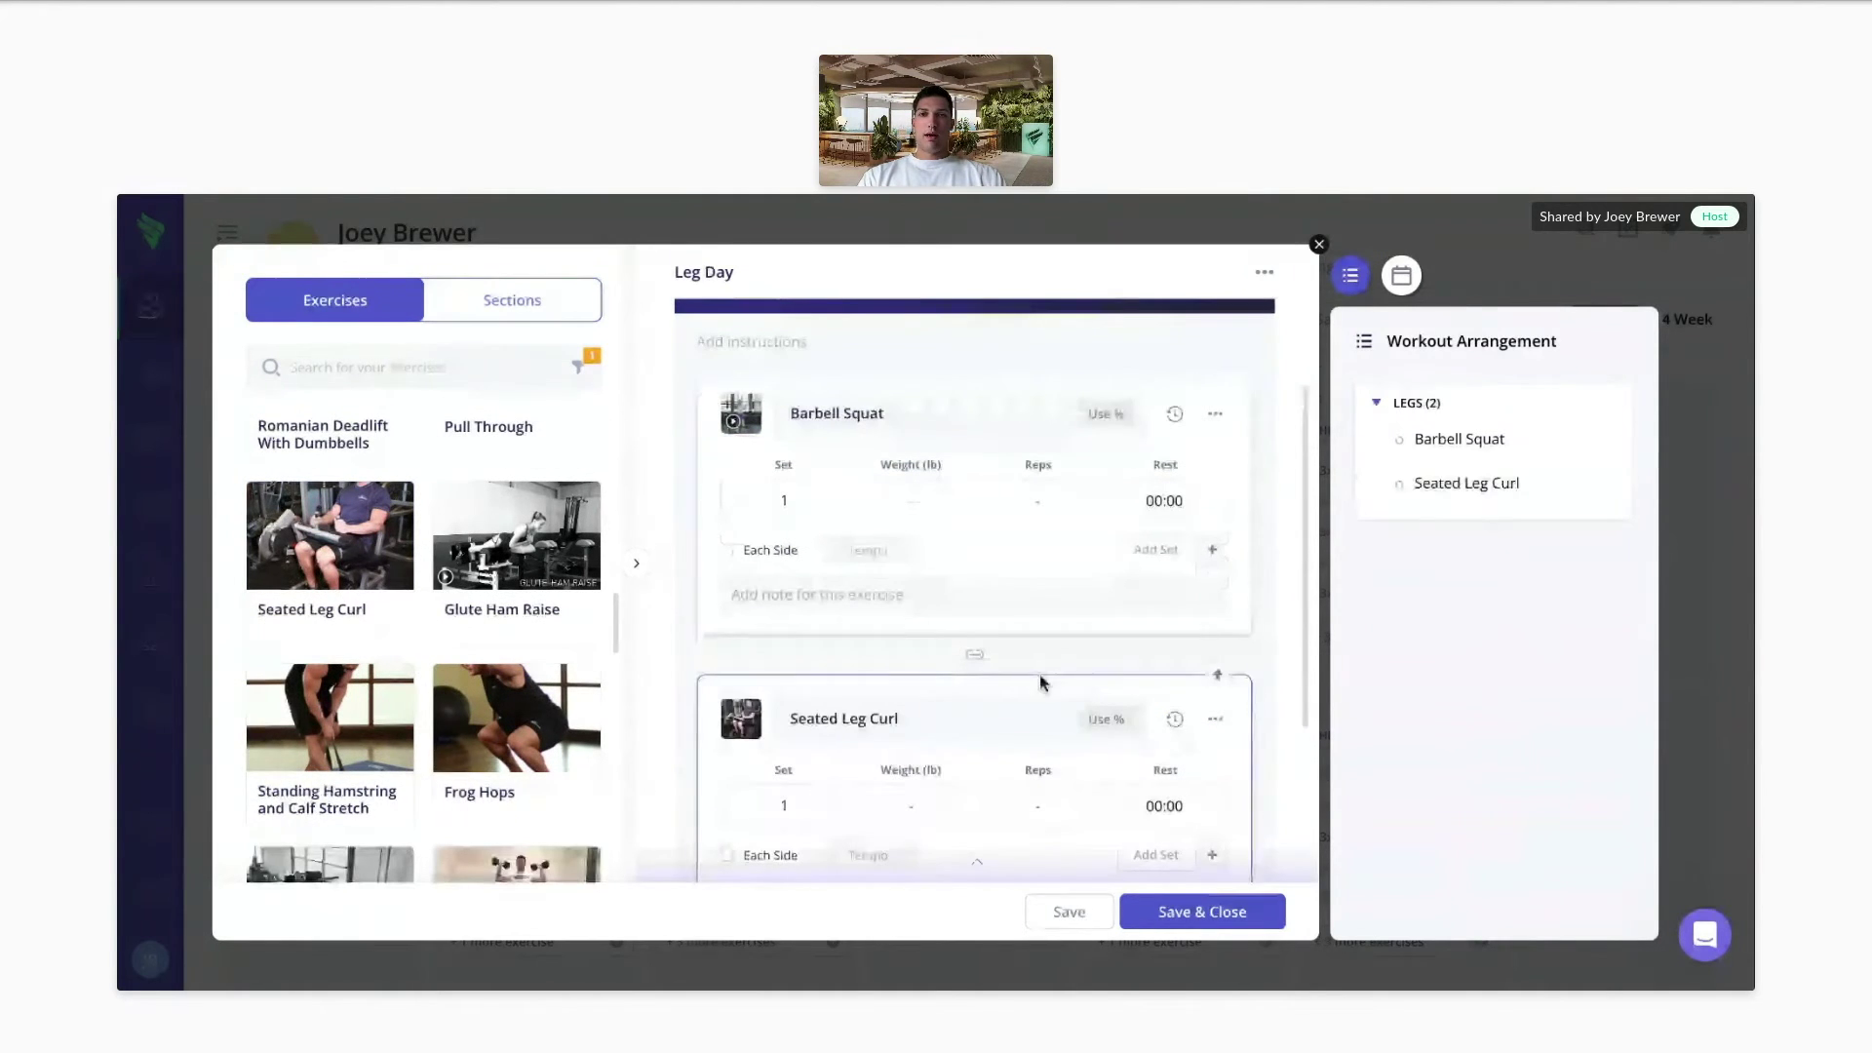
# - Give Barbell Squat 135 lb, 10-12 reps and 01:00 rest, expanded to three sets
pyautogui.click(916, 499)
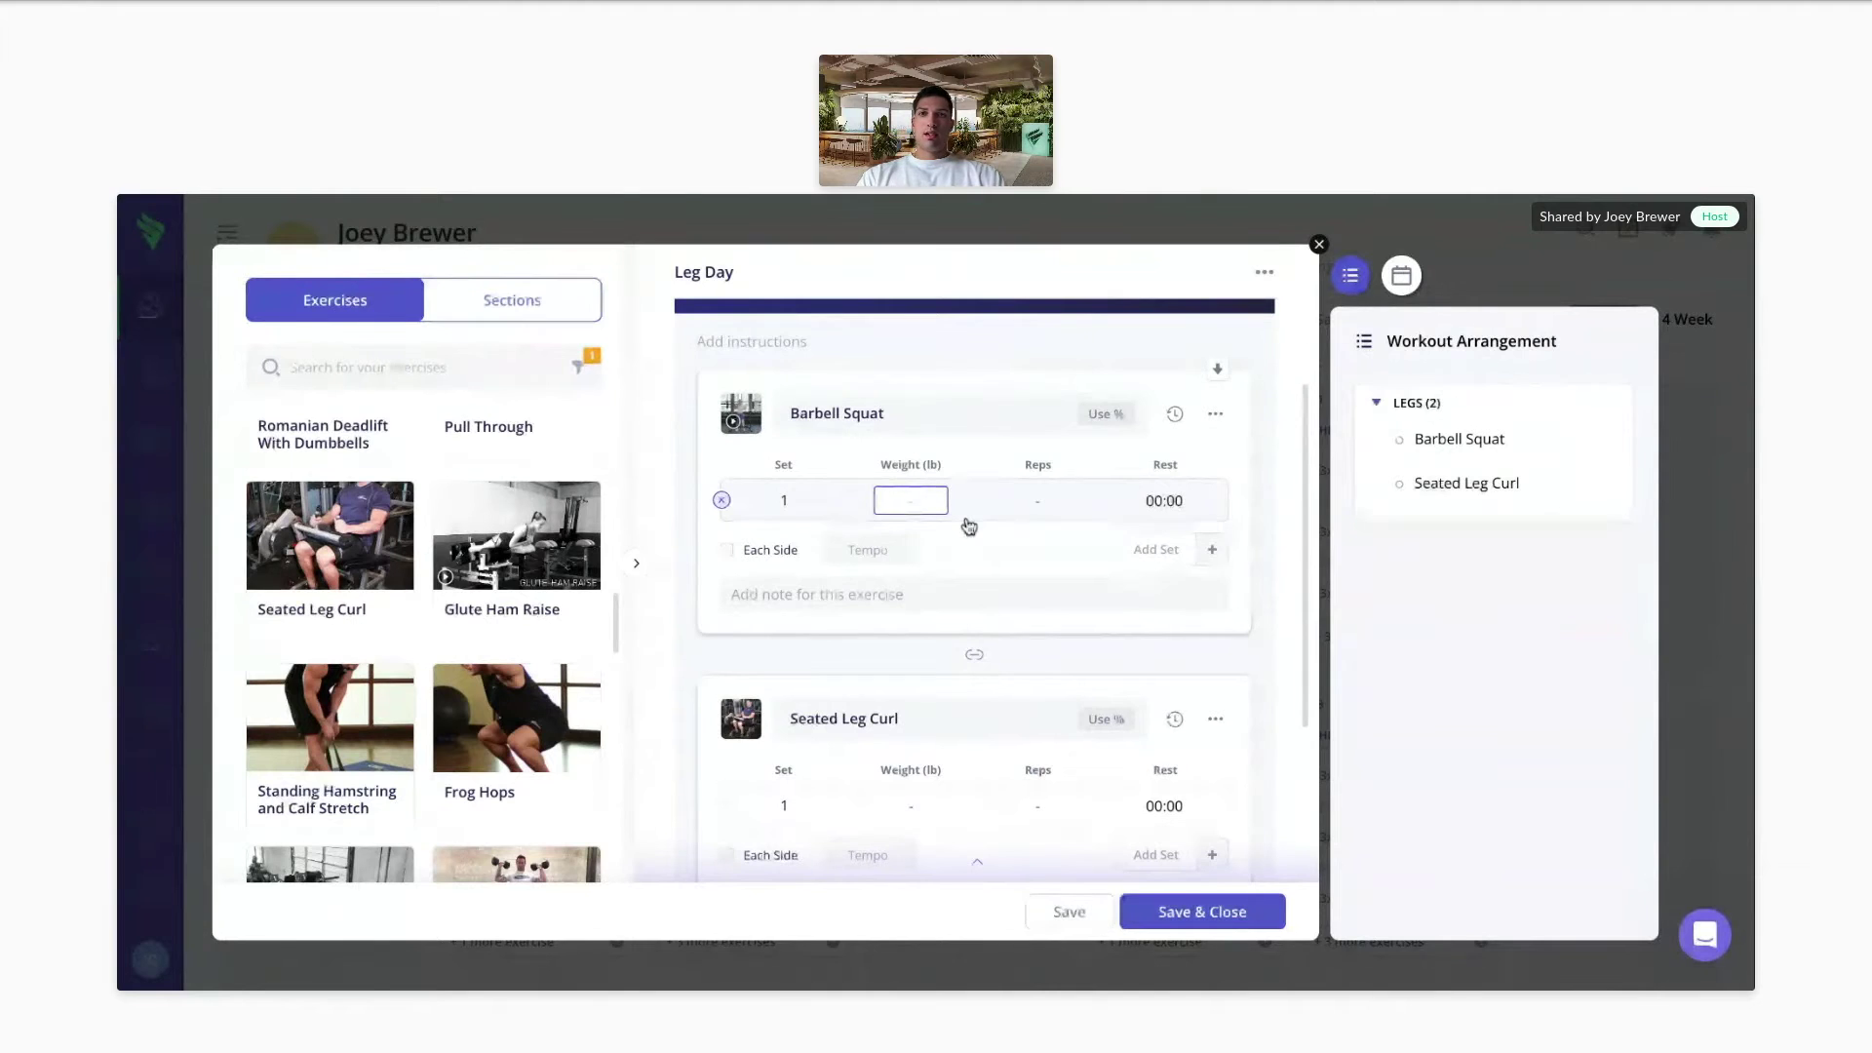
pyautogui.write('135')
pyautogui.press('Tab')
pyautogui.write('10-12')
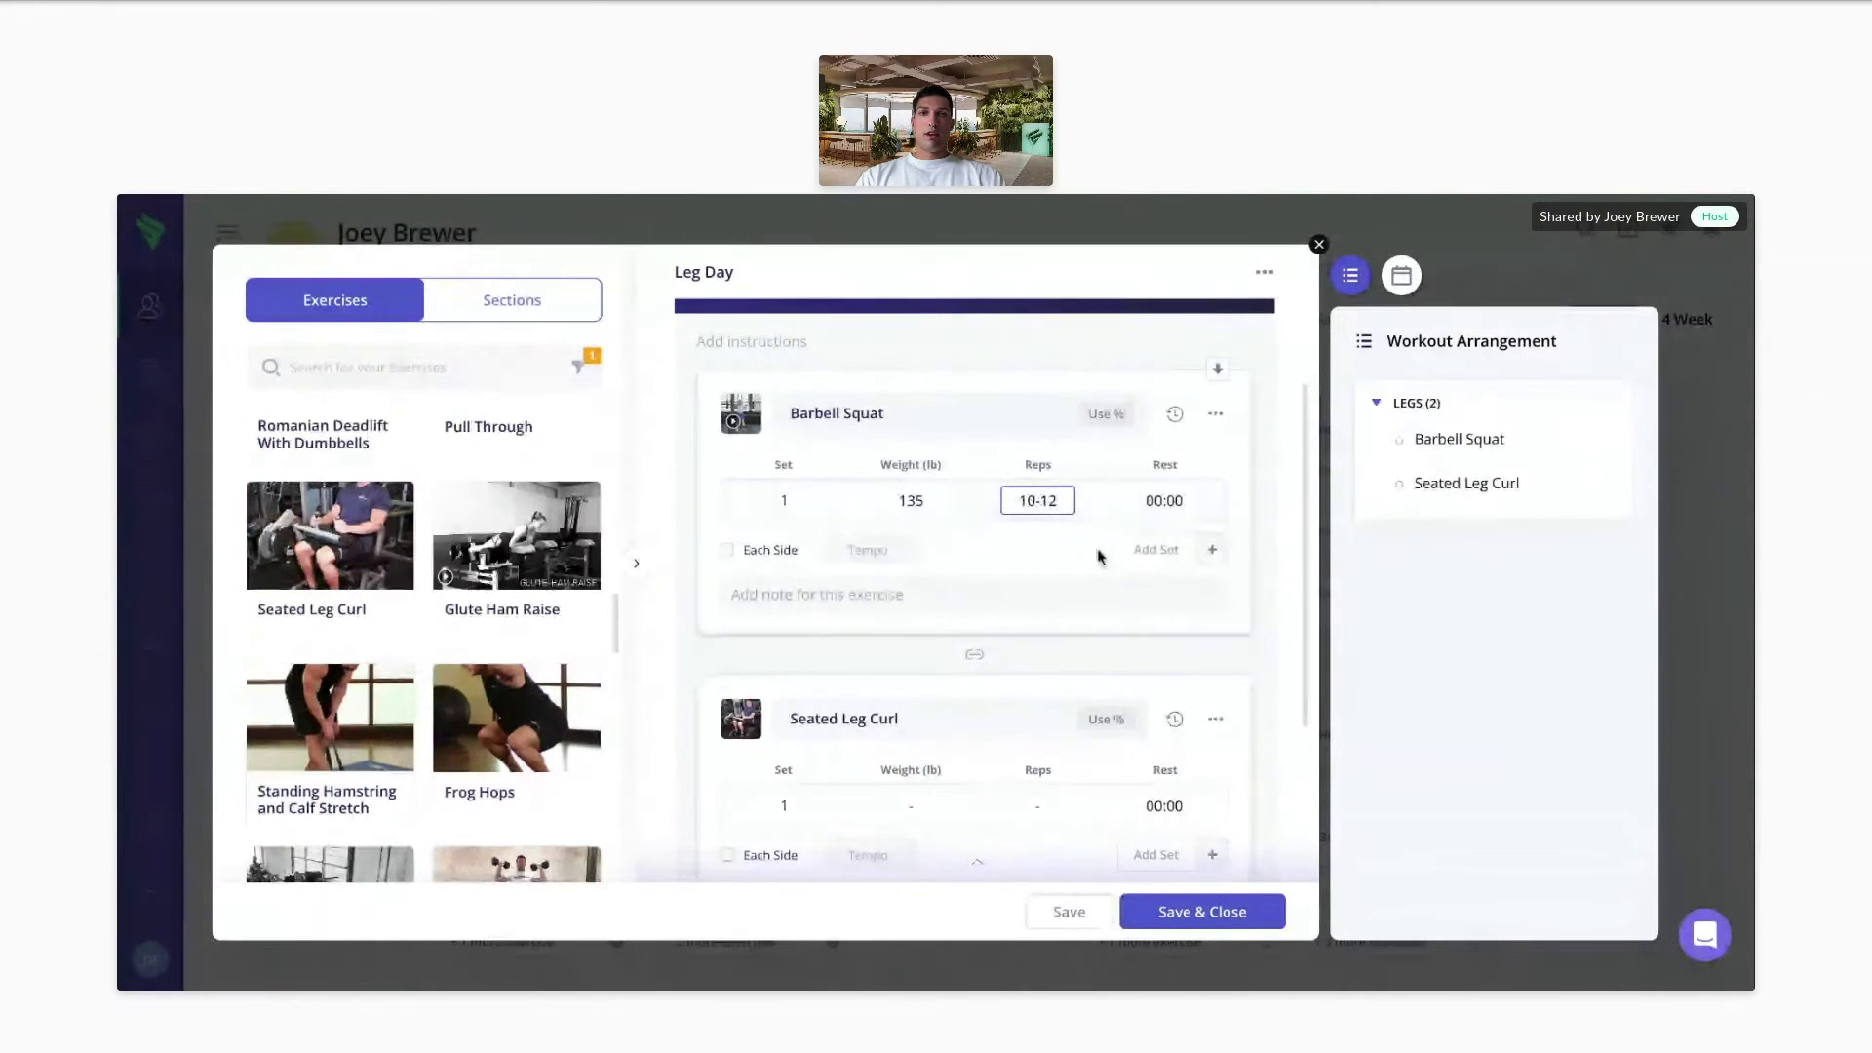
pyautogui.click(1155, 493)
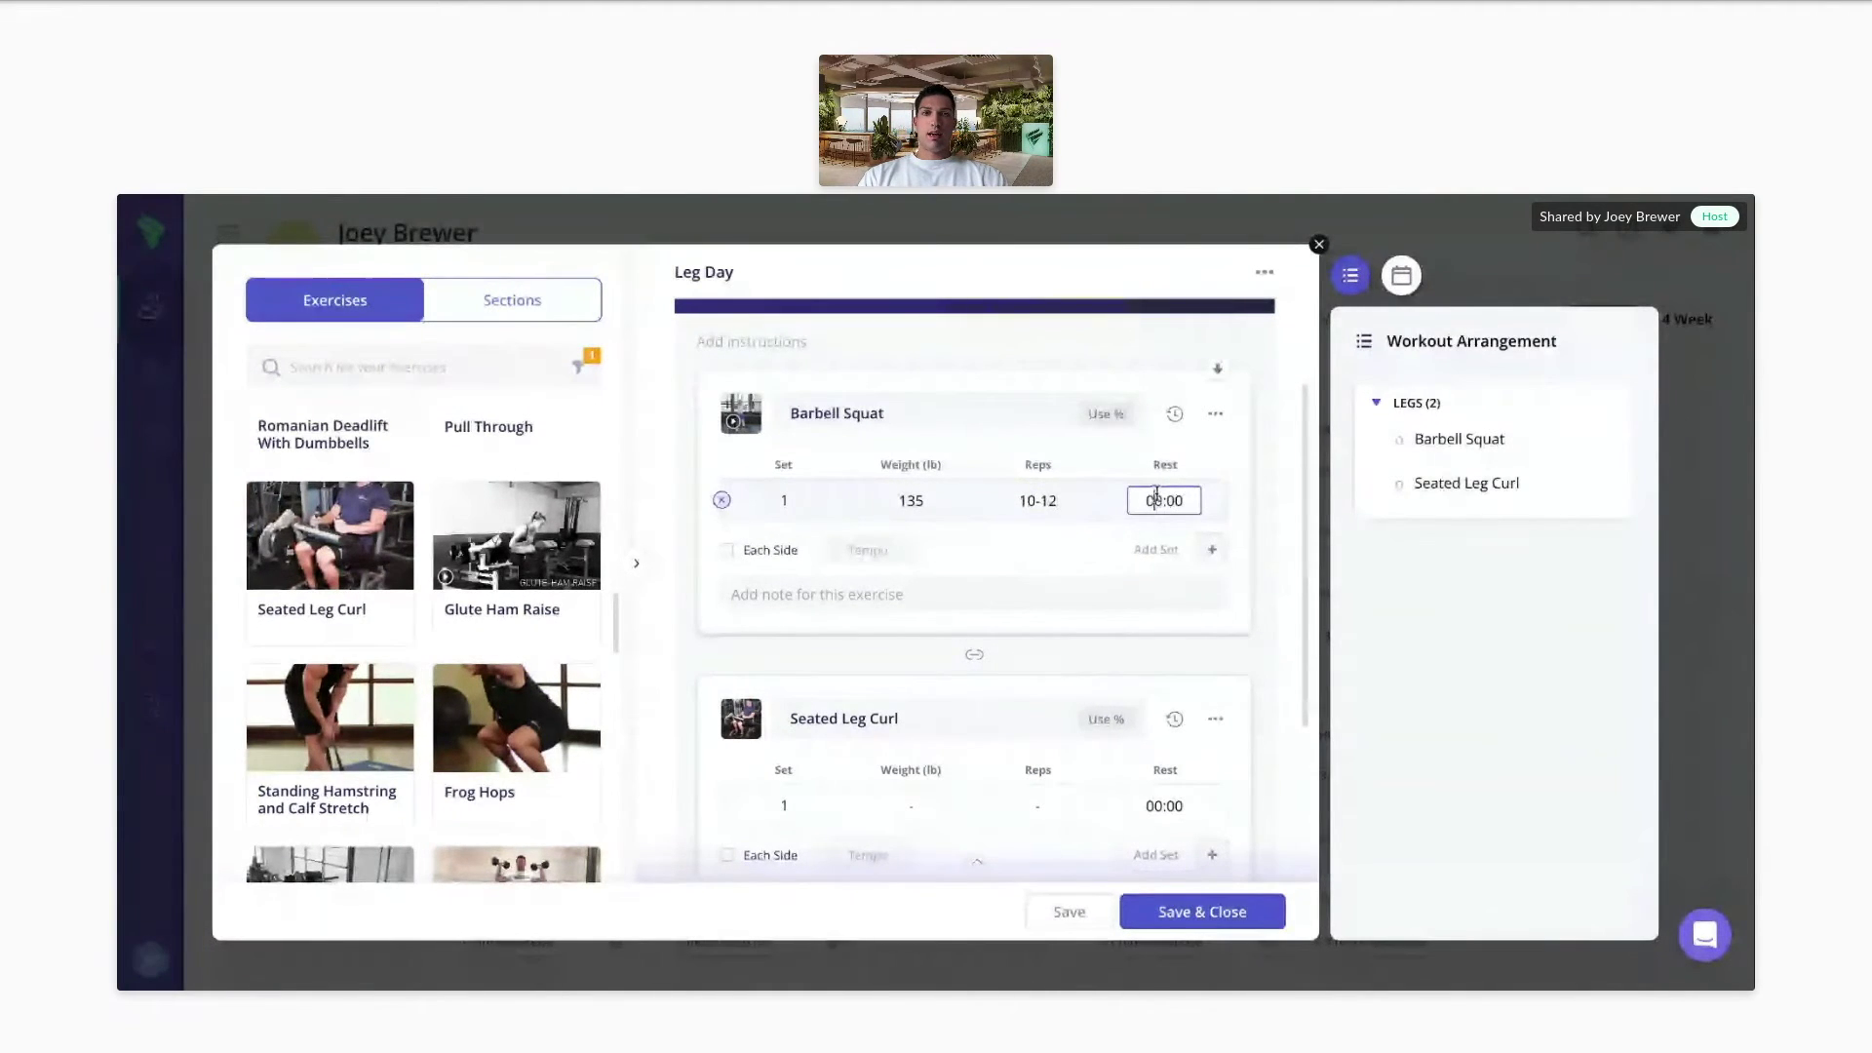
pyautogui.write('1')
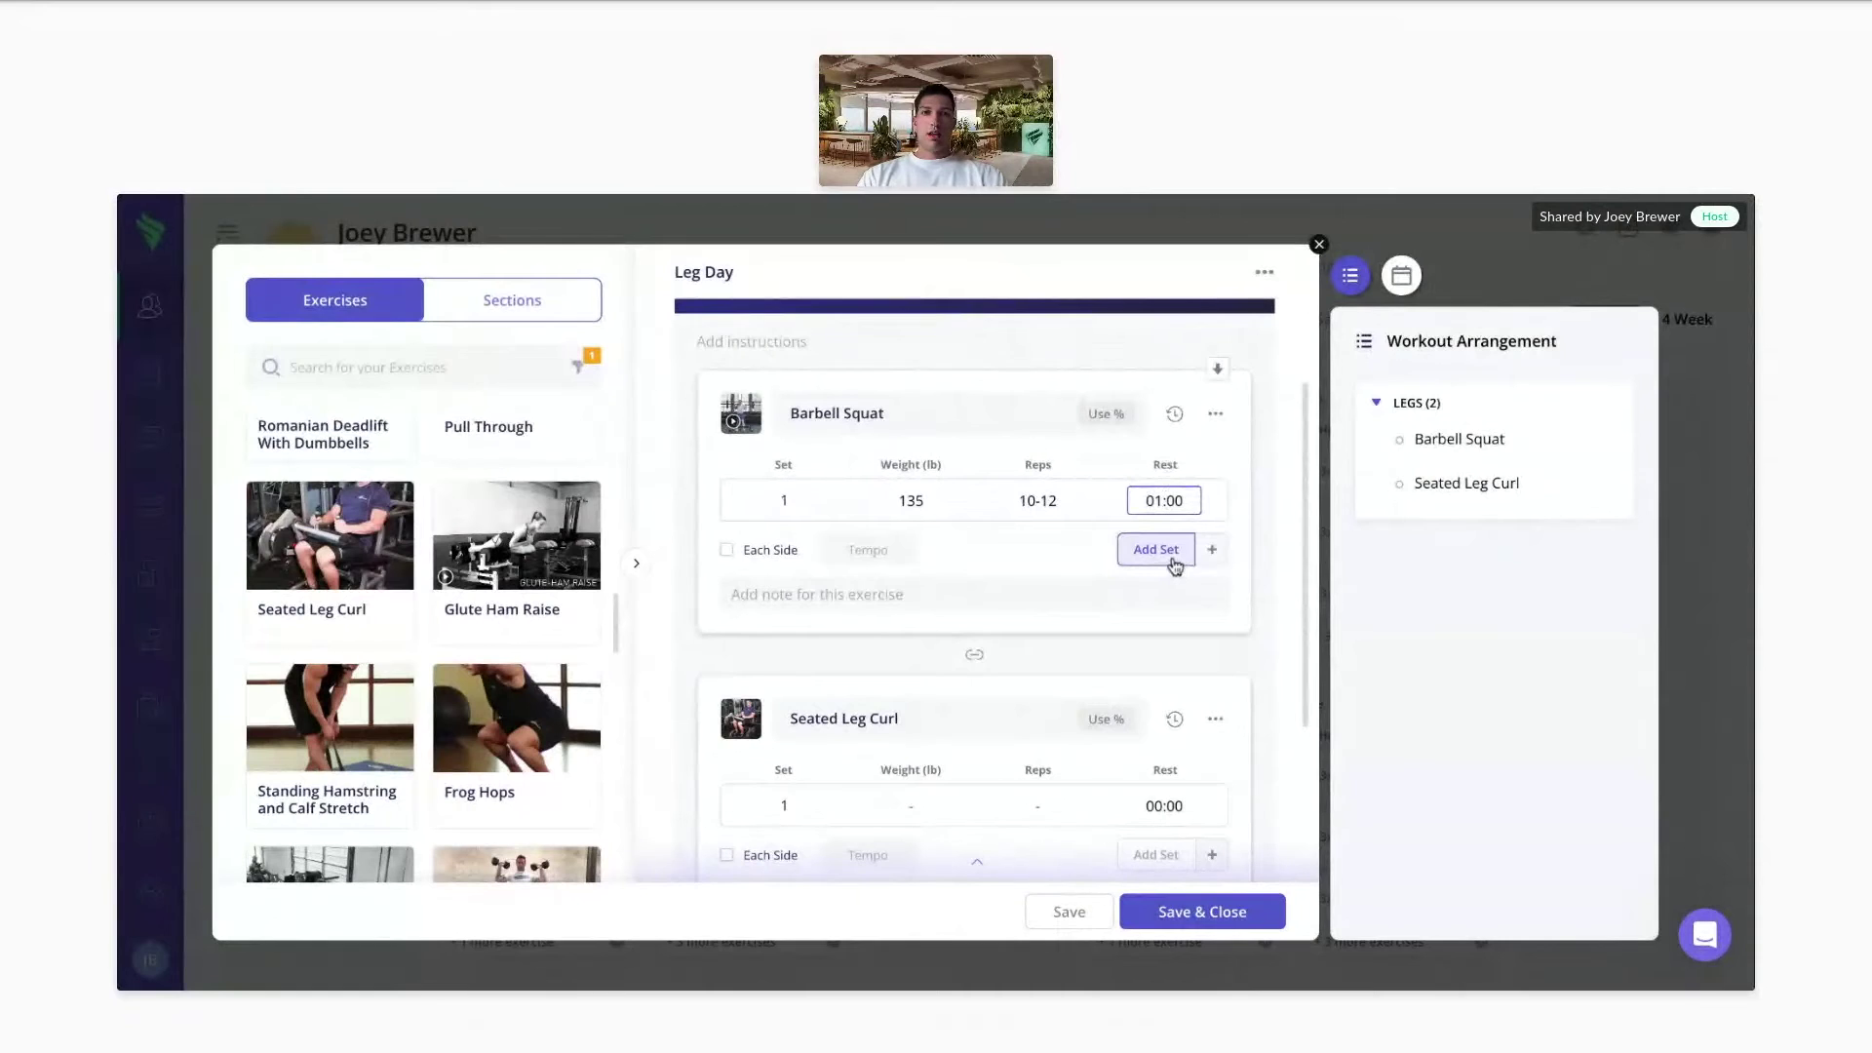
pyautogui.click(1175, 563)
pyautogui.click(1159, 603)
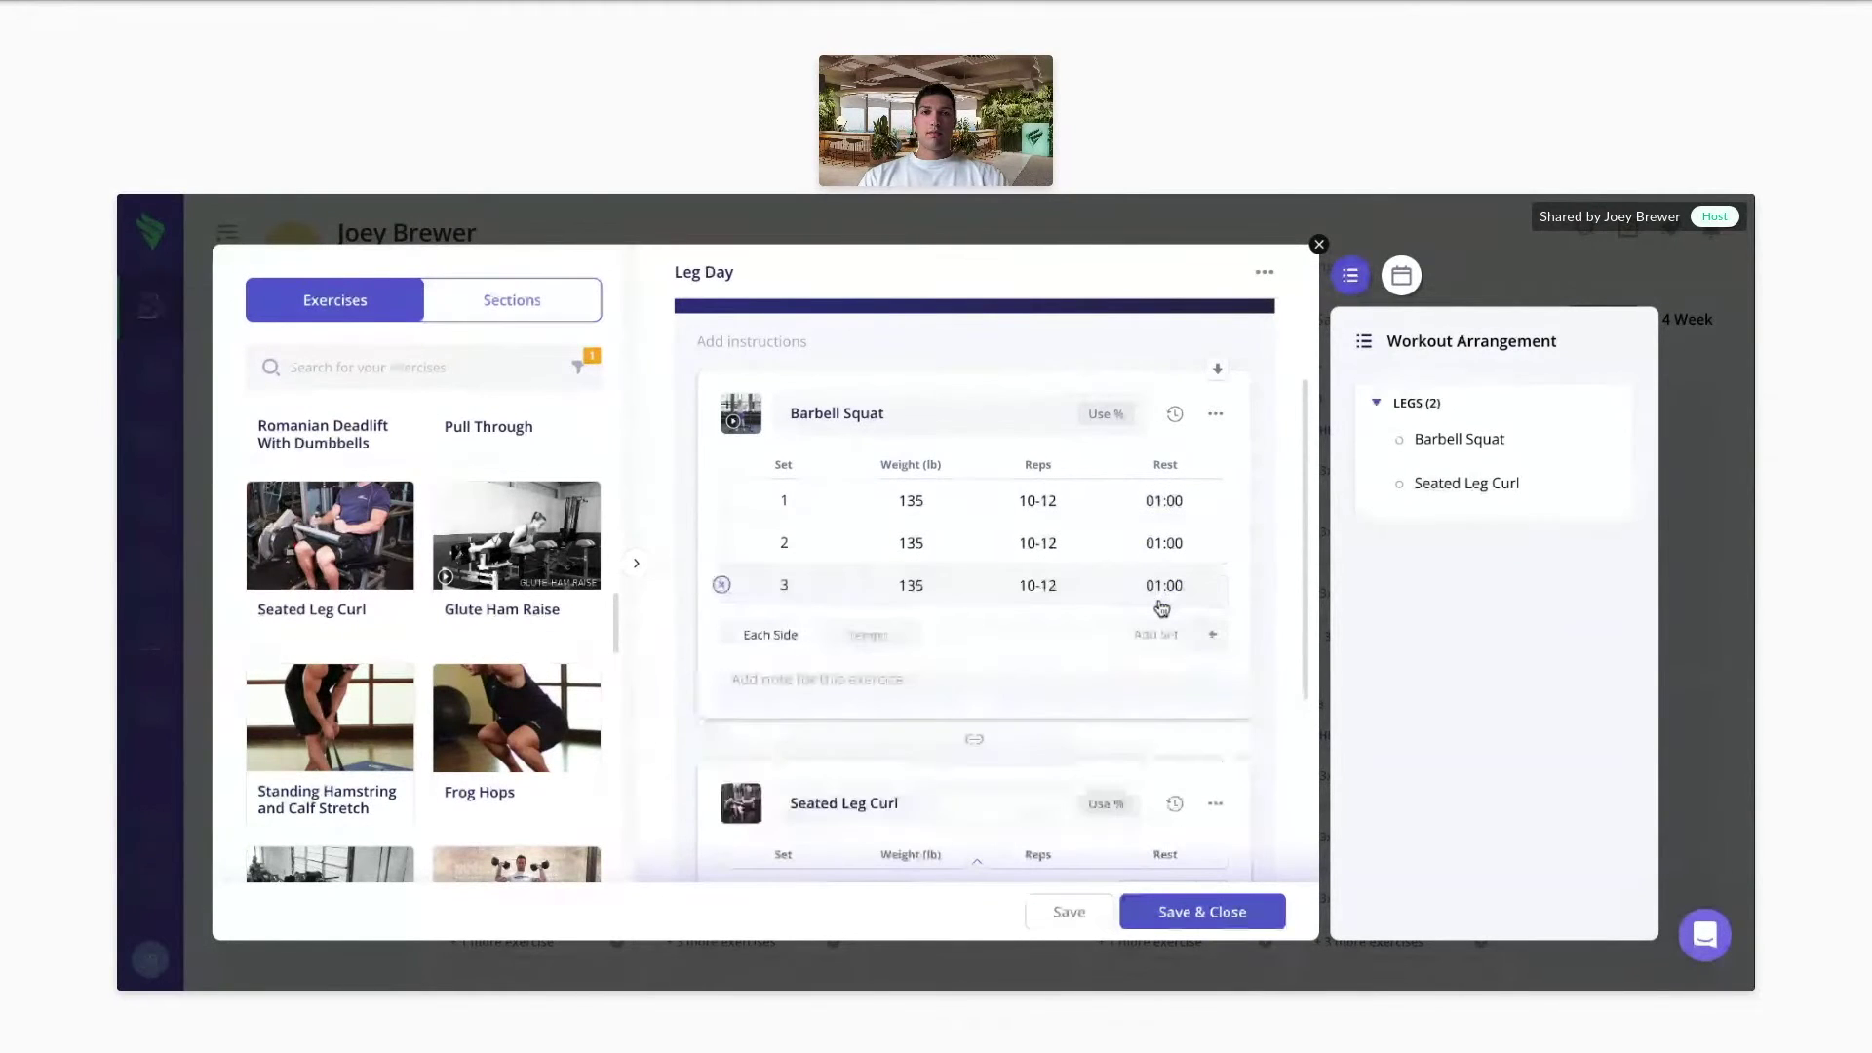
# - Superset Barbell Squat with Seated Leg Curl and review its tracking fields without changing them
pyautogui.click(974, 738)
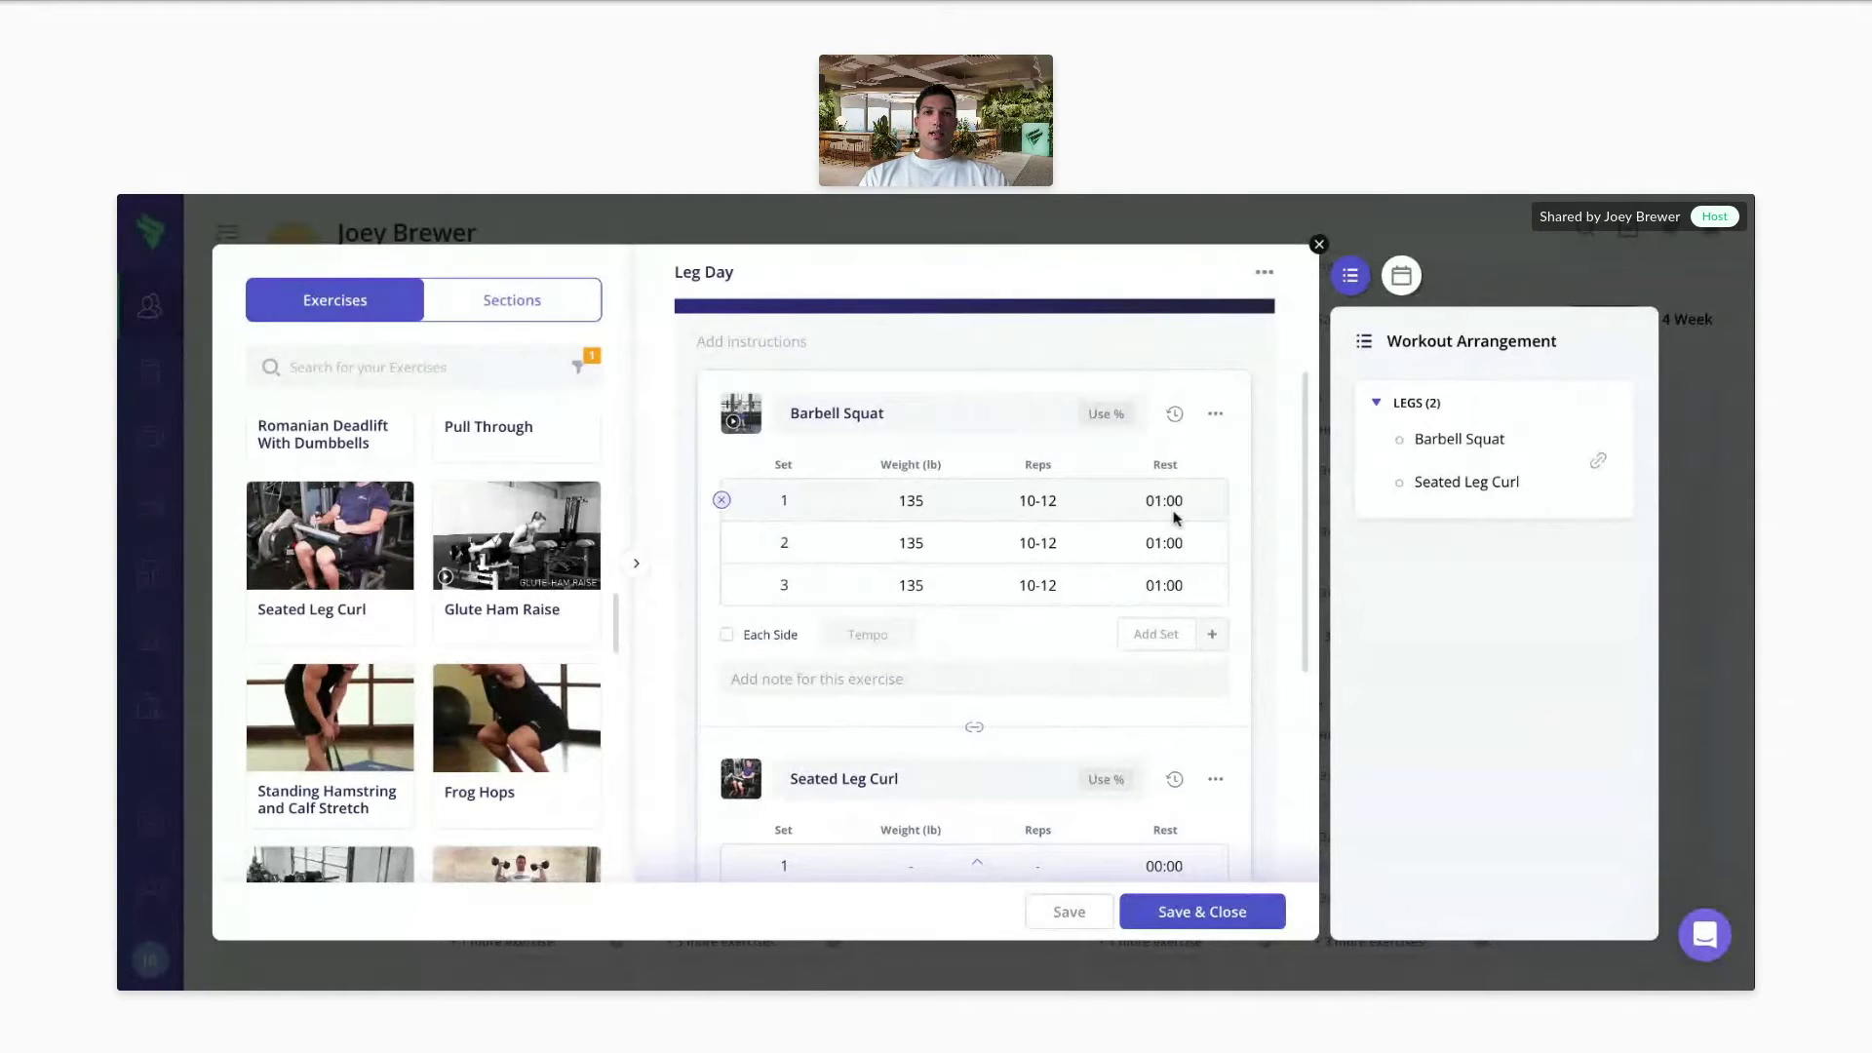
pyautogui.click(1217, 417)
pyautogui.click(1280, 507)
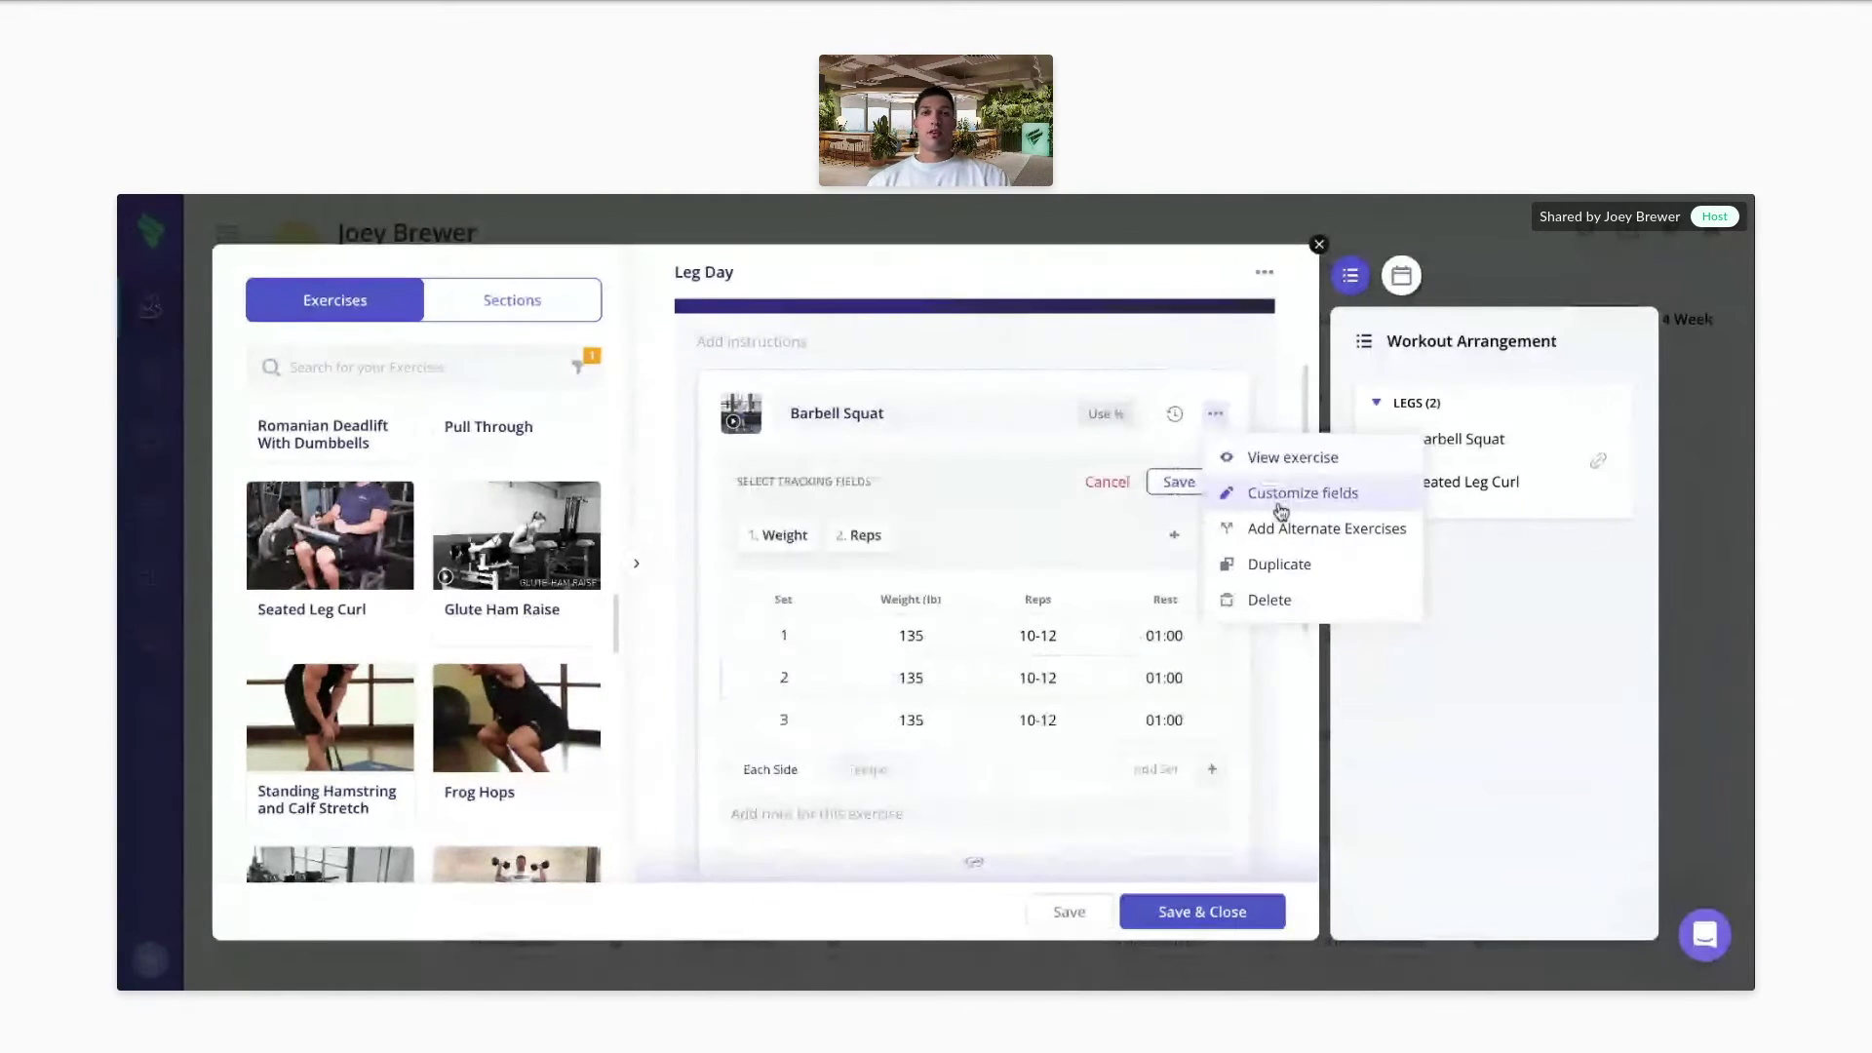
pyautogui.click(1174, 546)
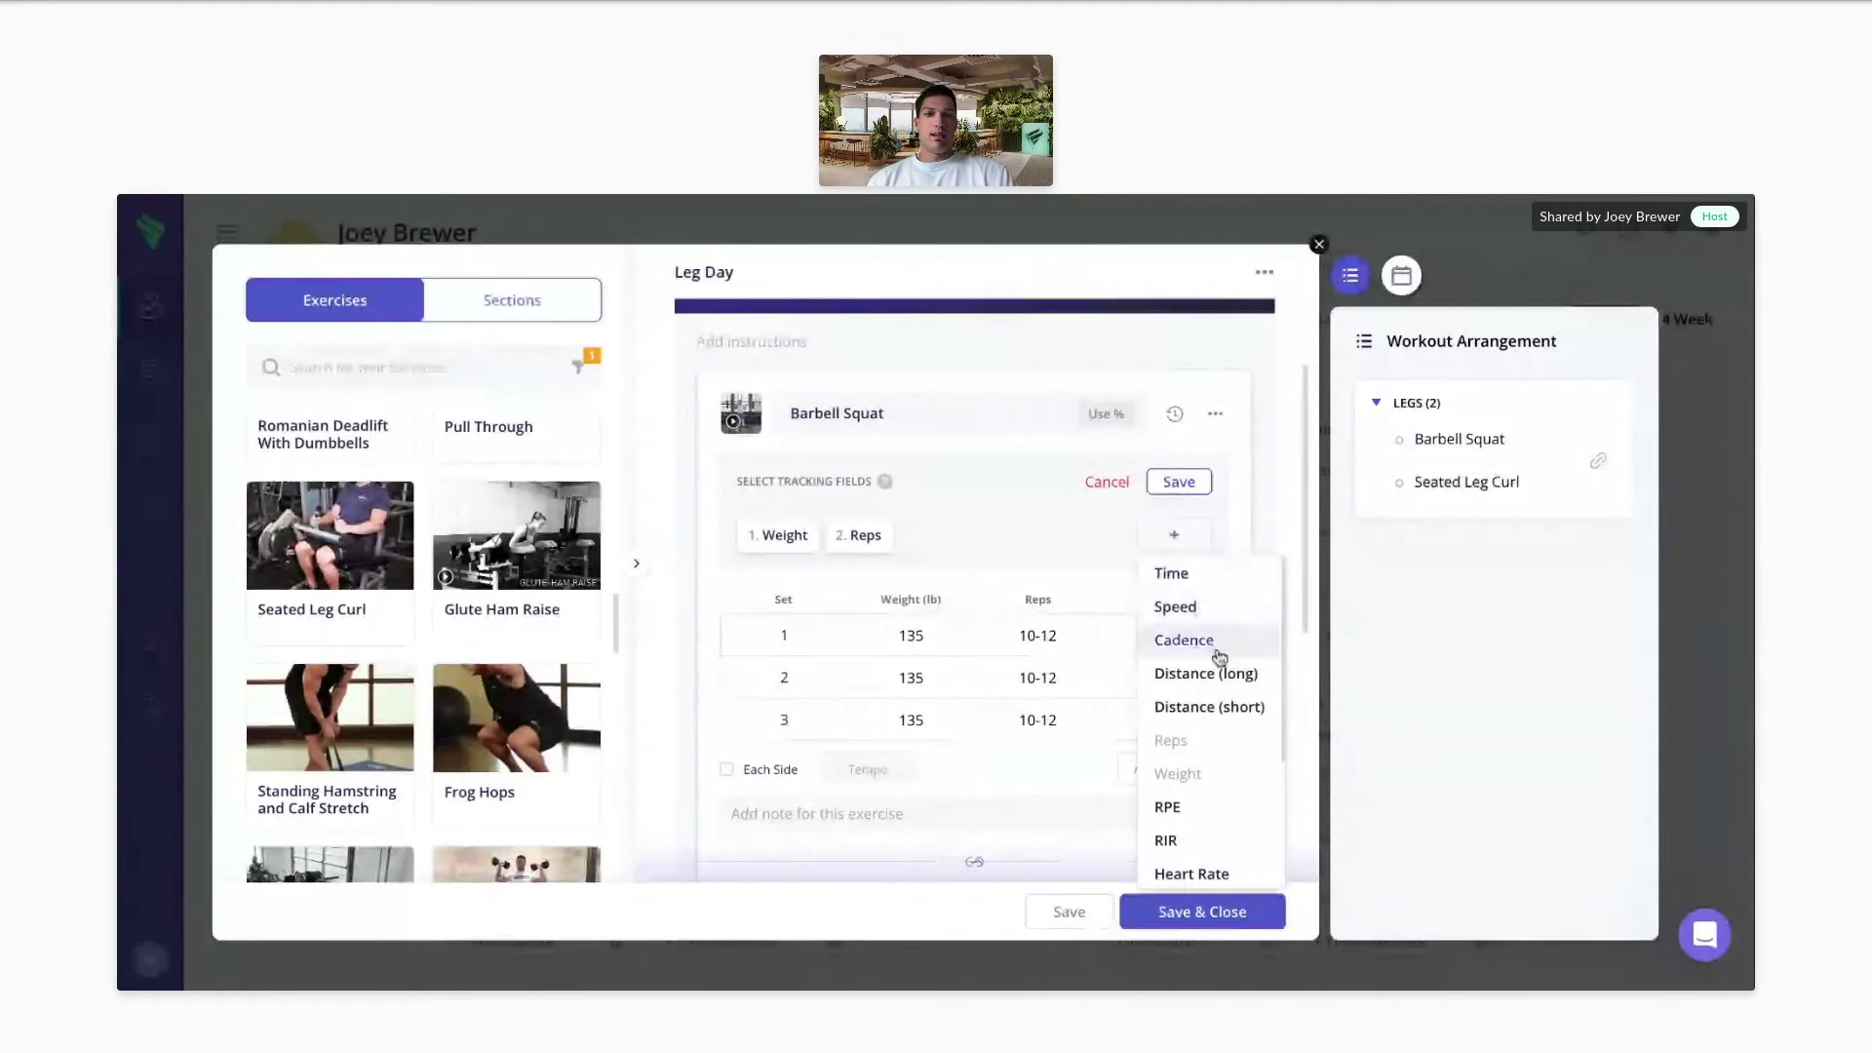
pyautogui.scroll(-1, 1219, 704)
pyautogui.scroll(-1, 1219, 703)
pyautogui.scroll(2, 1218, 707)
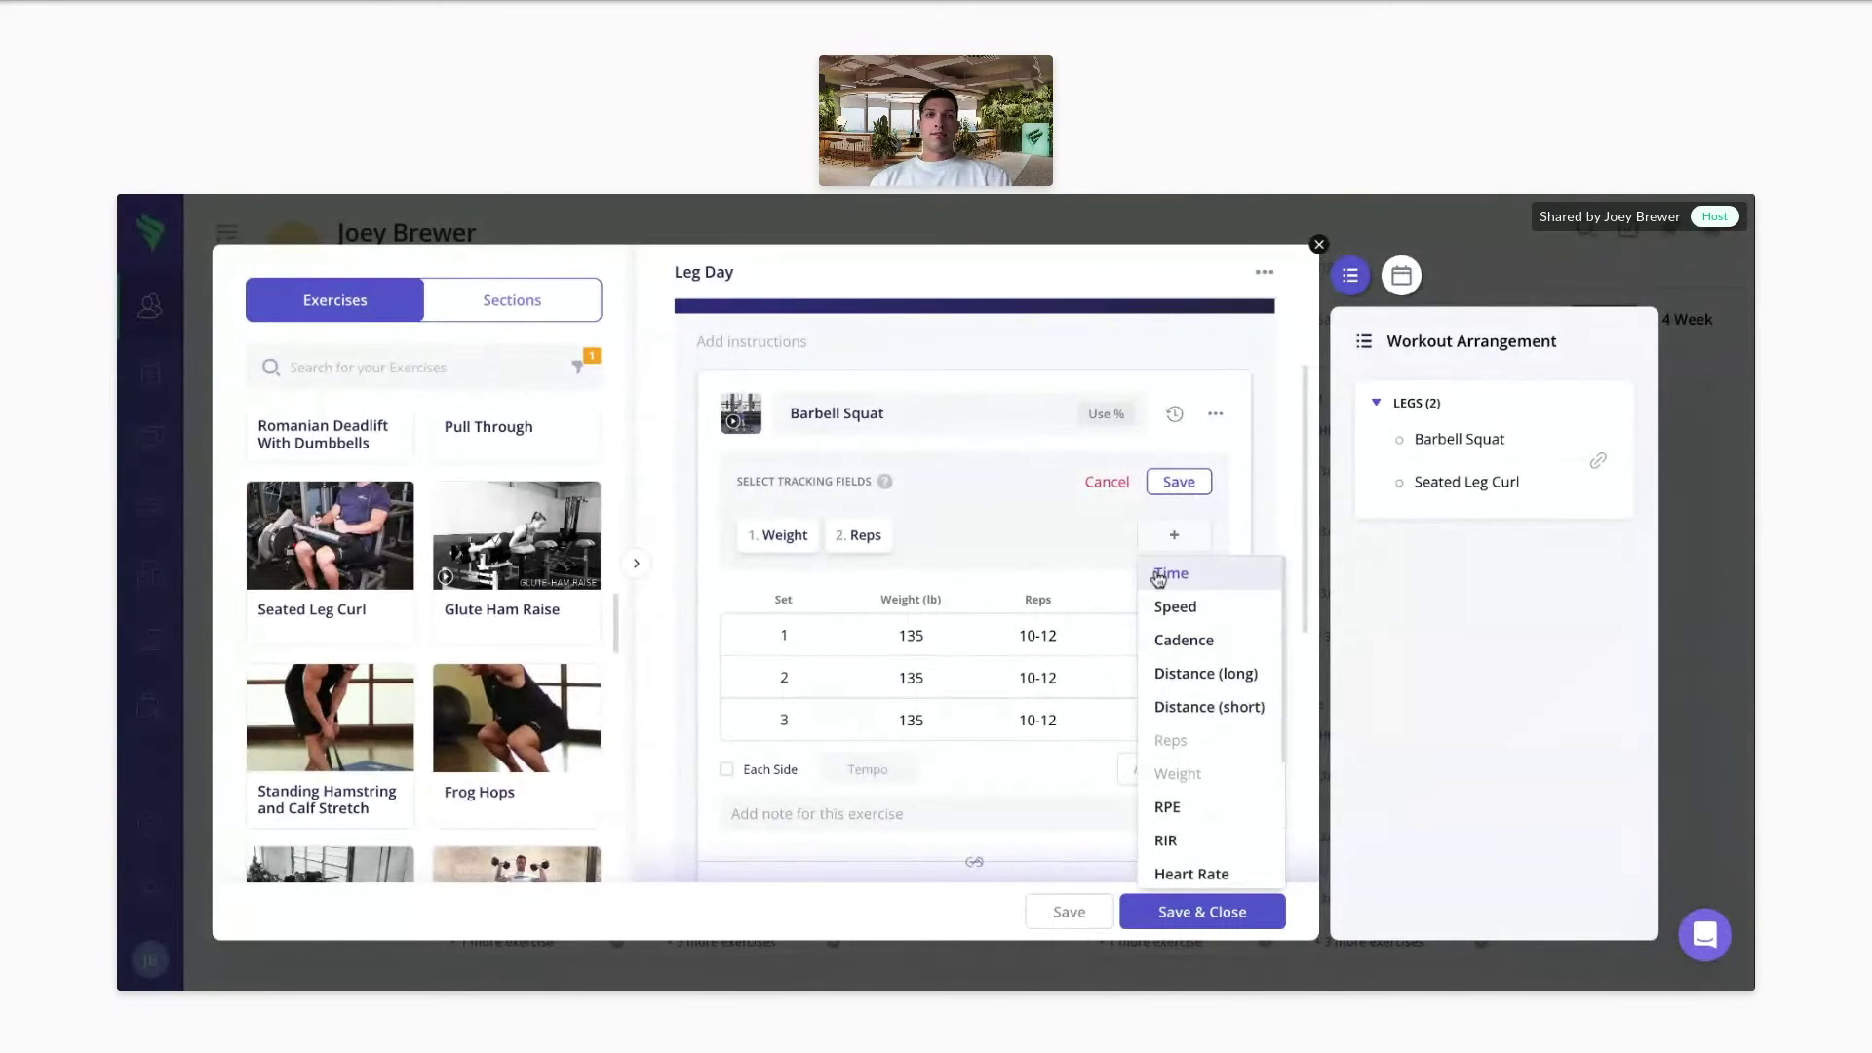
pyautogui.click(1121, 492)
pyautogui.click(1215, 413)
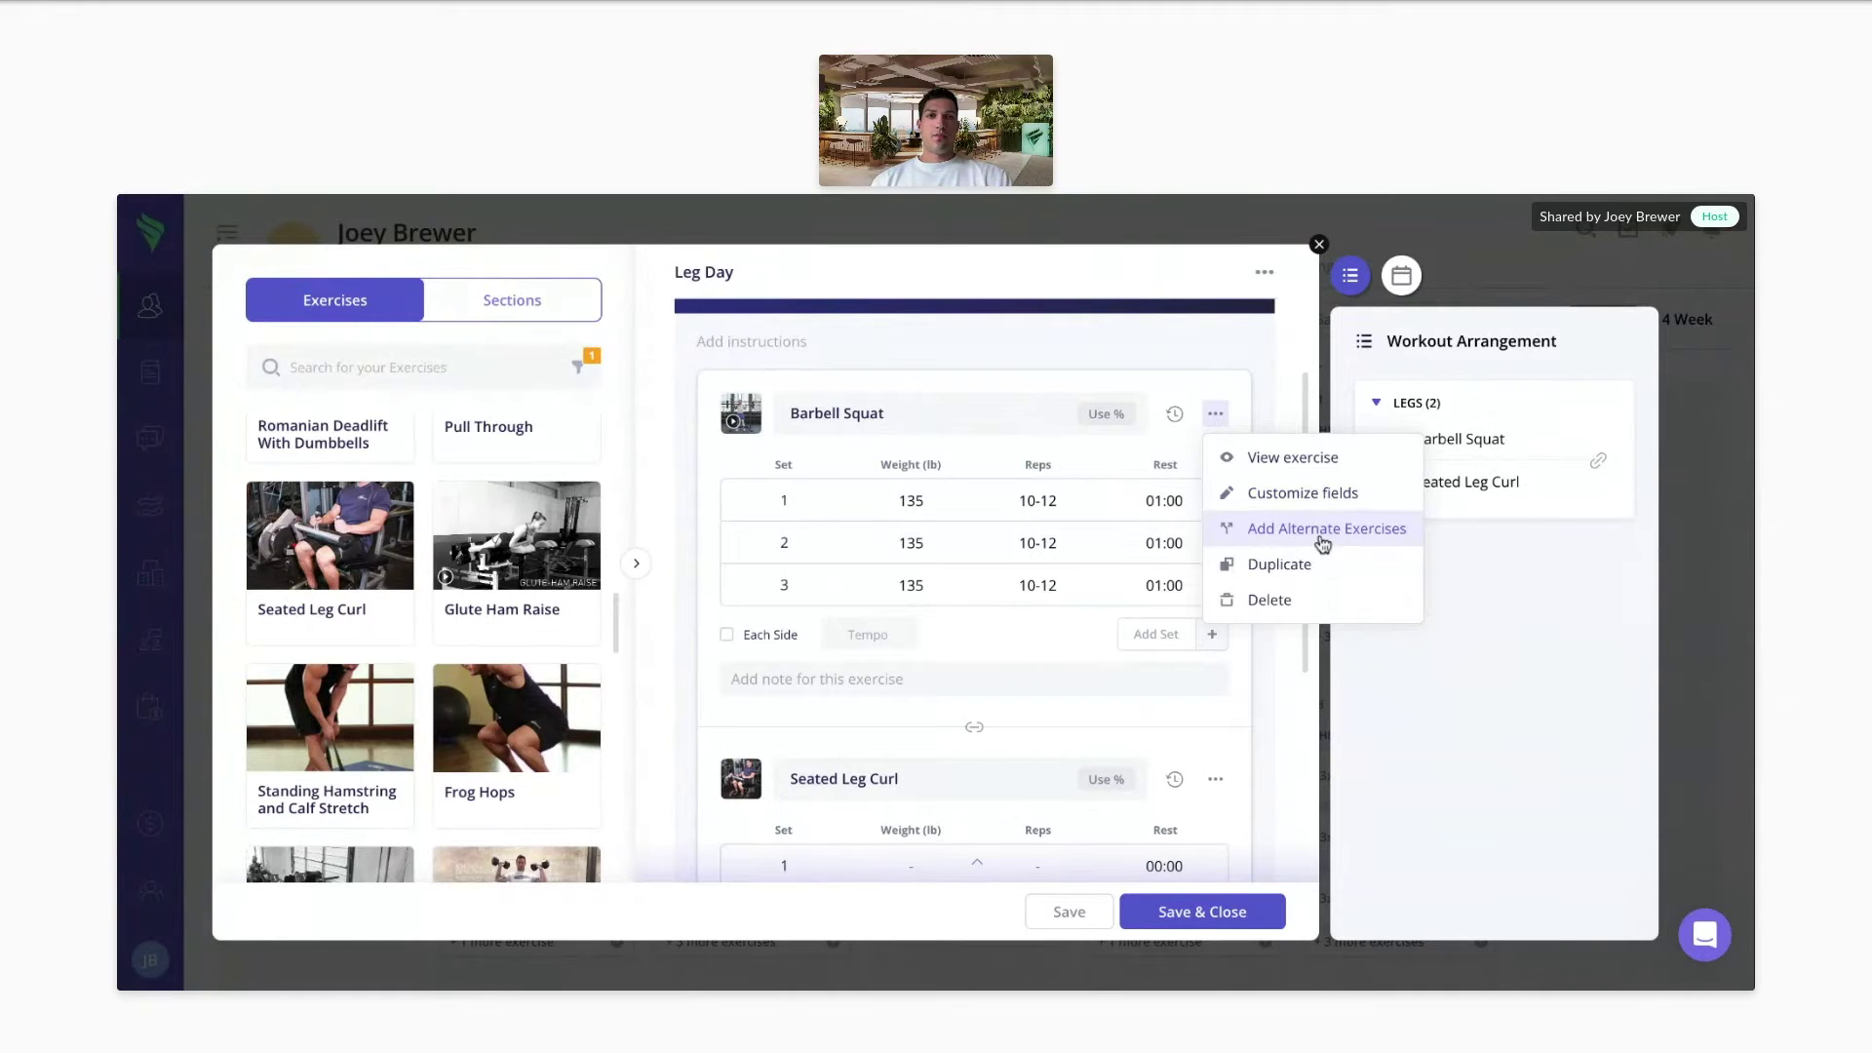
pyautogui.click(1232, 414)
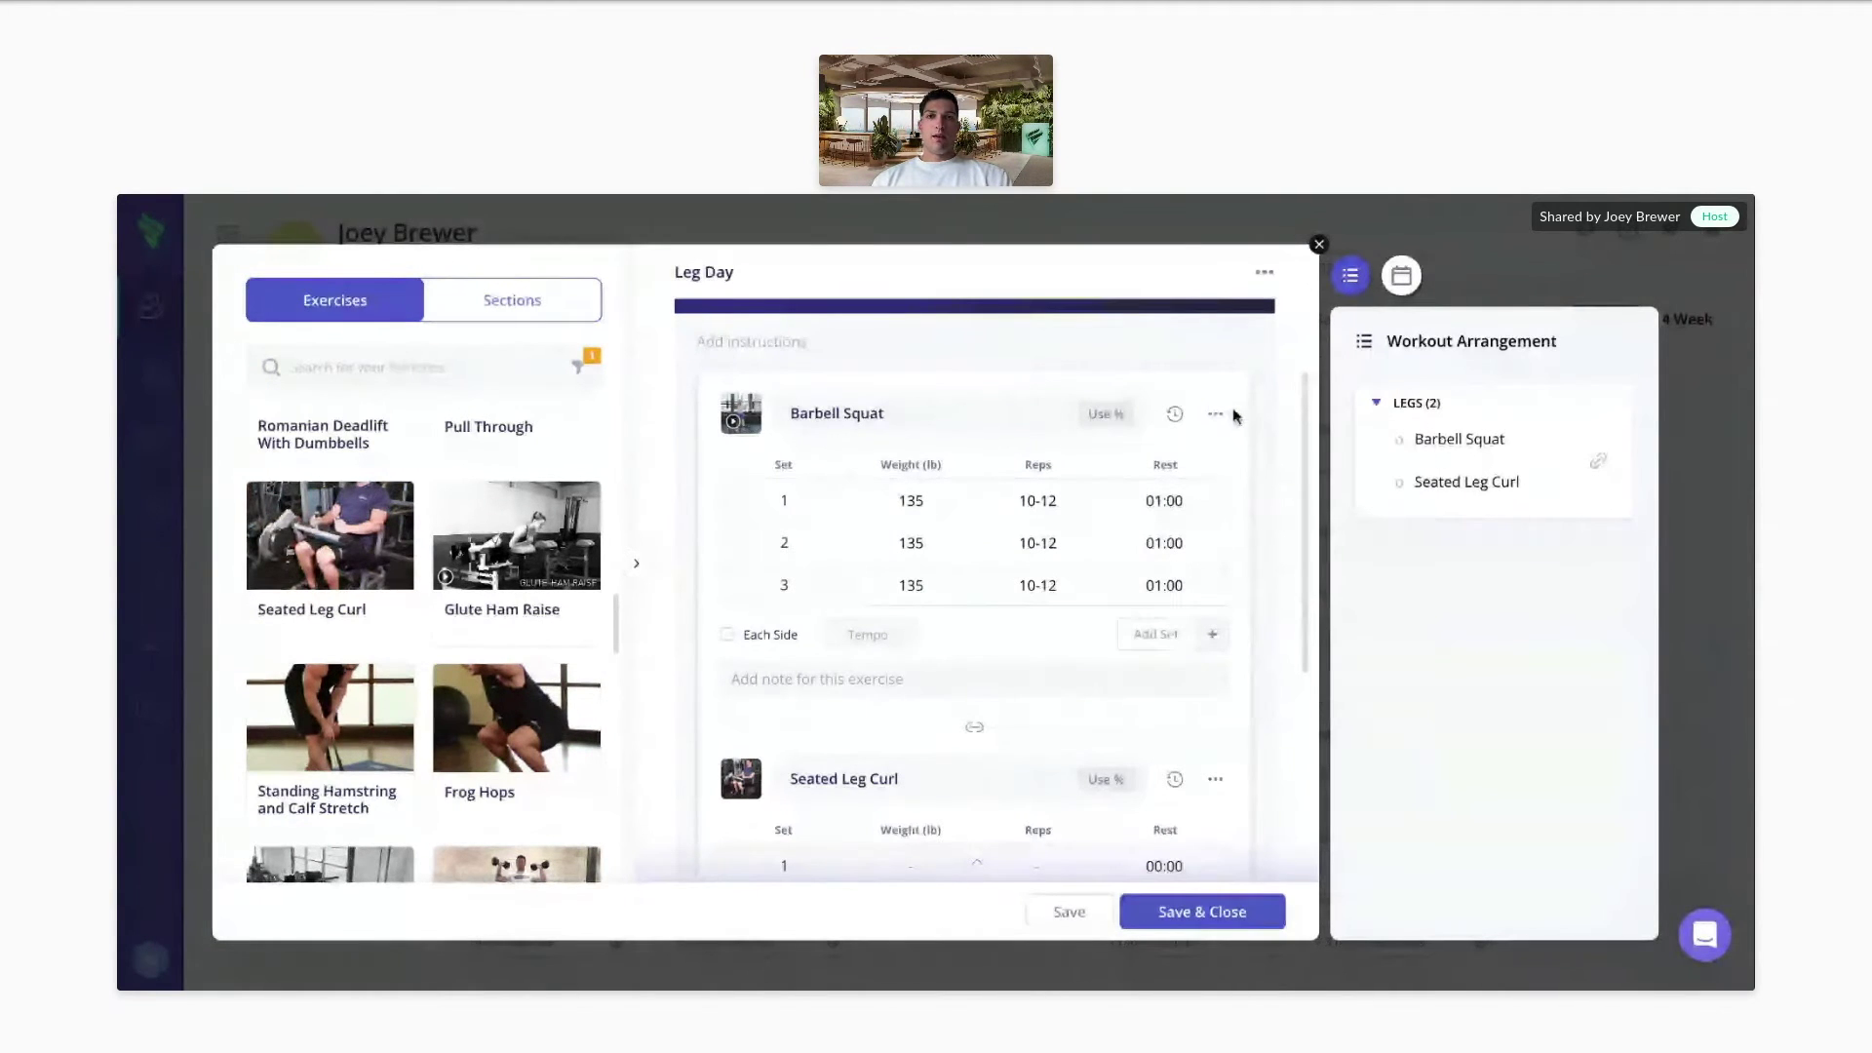
# - Switch Barbell Squat to %1RM with 30% on set 1, then discard the workout changes
pyautogui.click(1105, 415)
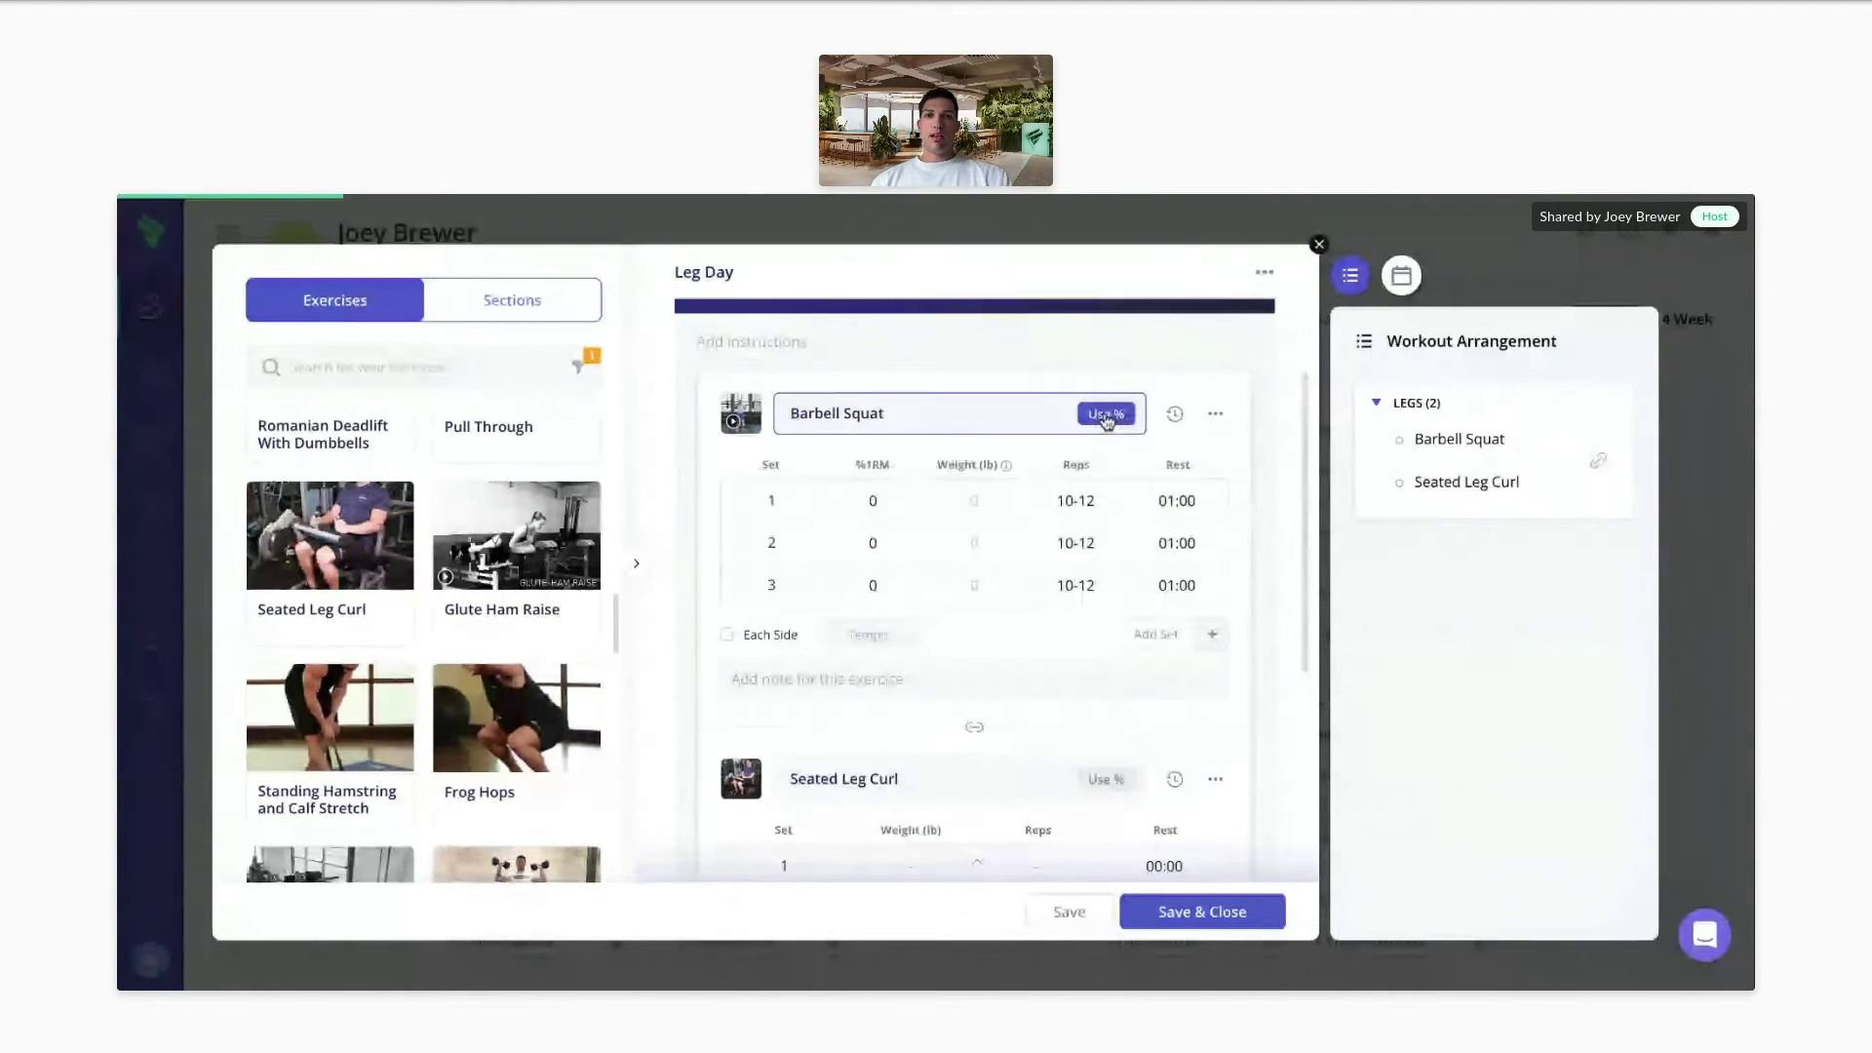
pyautogui.click(873, 500)
pyautogui.write('30')
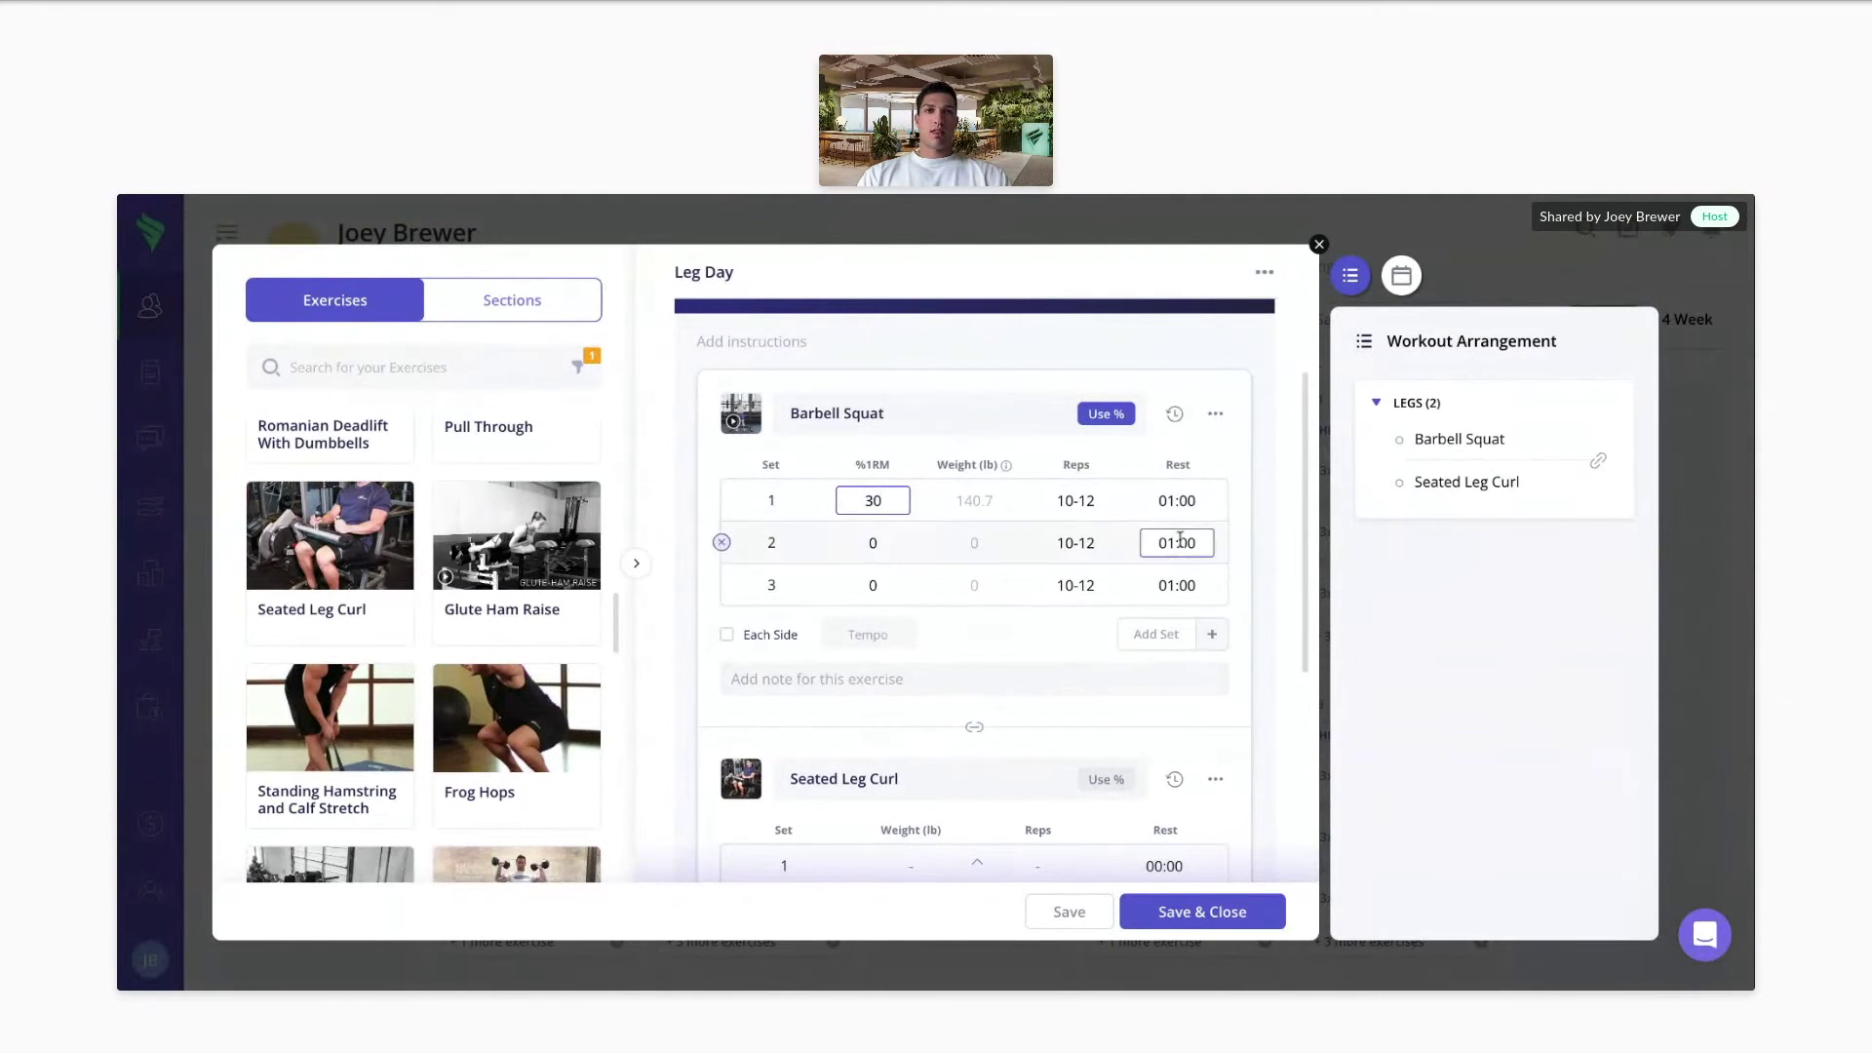
pyautogui.click(1317, 244)
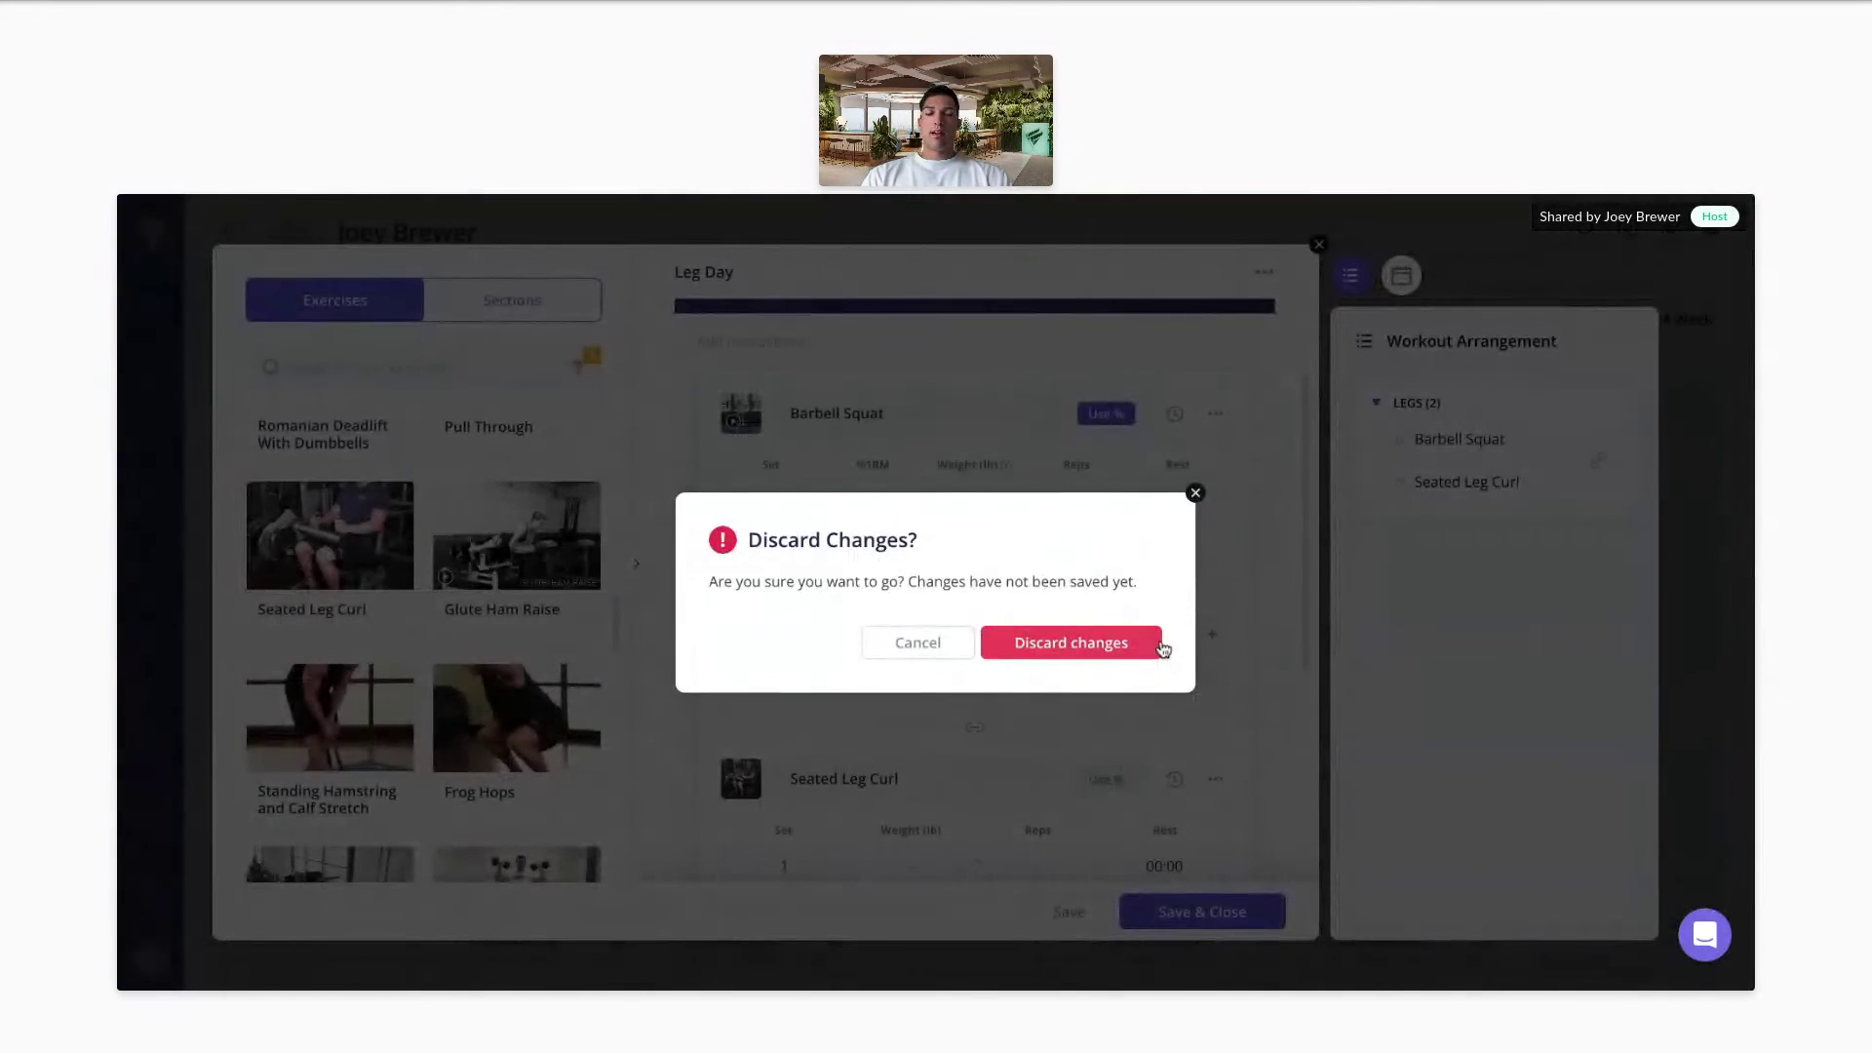
pyautogui.click(1160, 642)
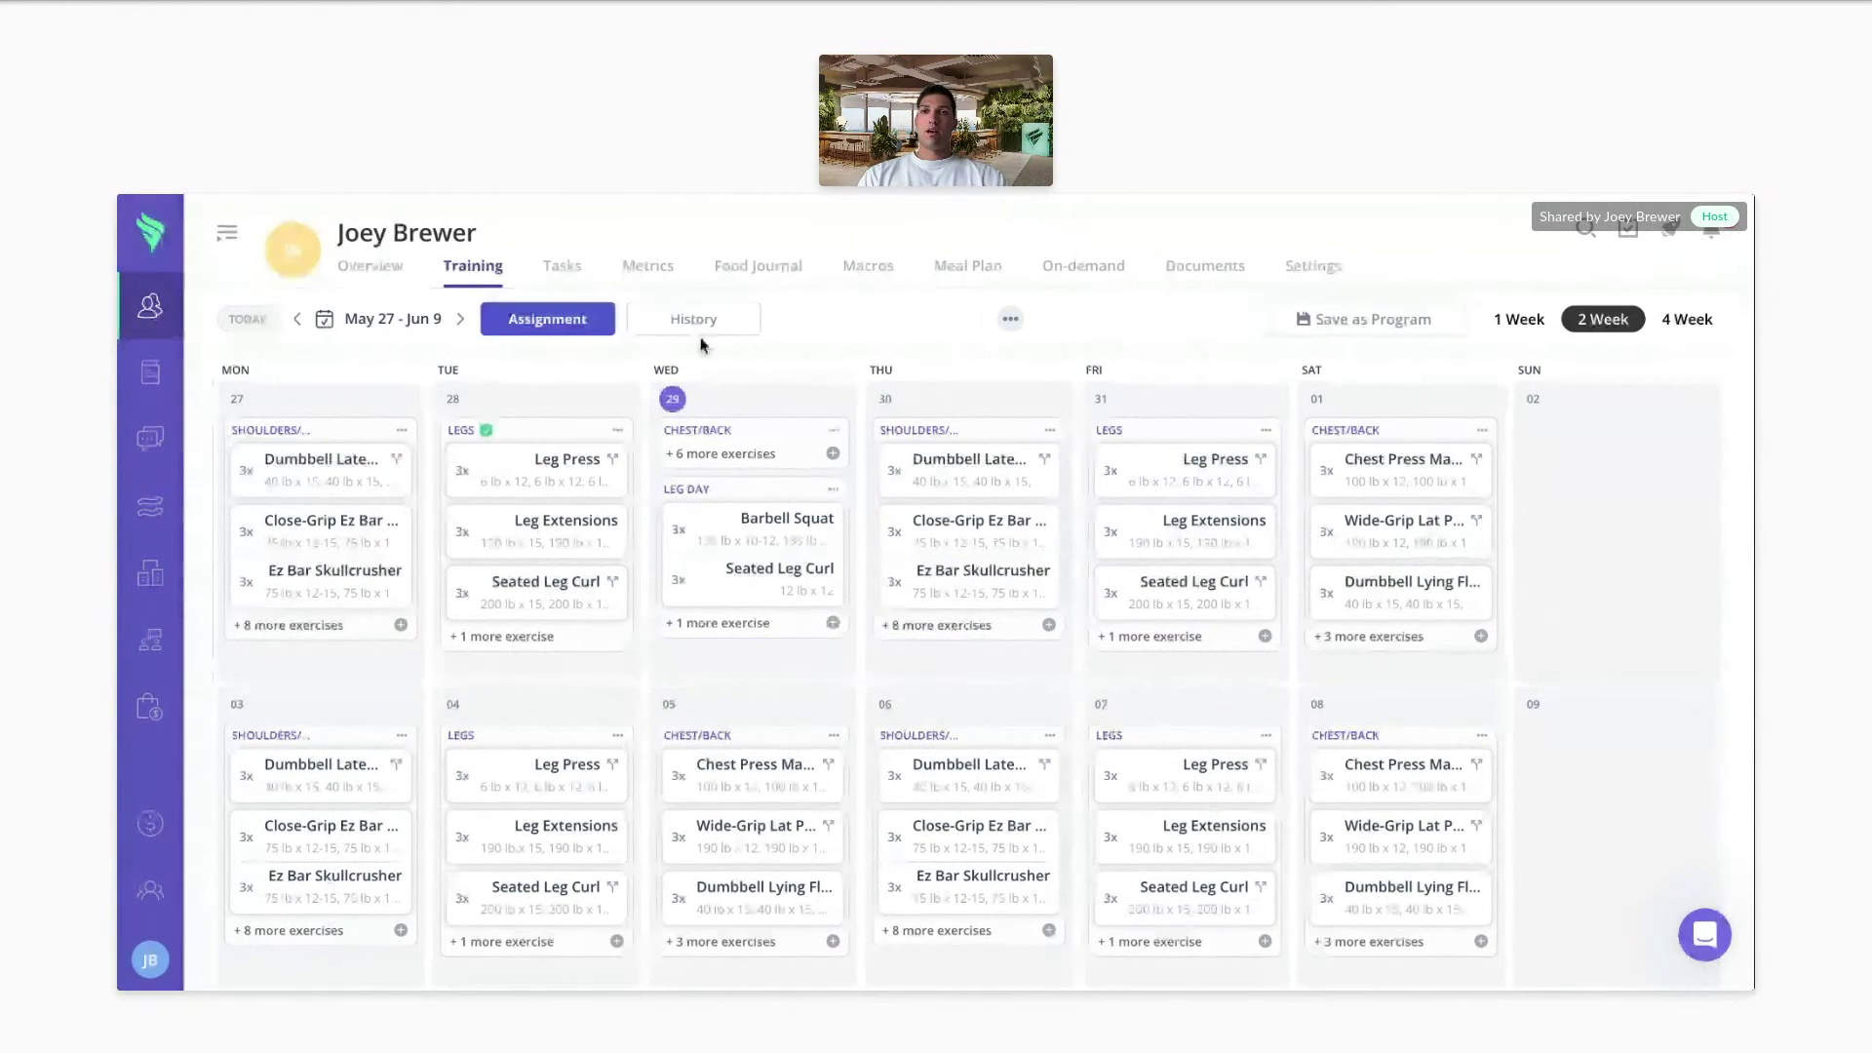
# - Show the Barbell Squat chart in the client's Exercise Metrics for the last 6 months
pyautogui.click(651, 269)
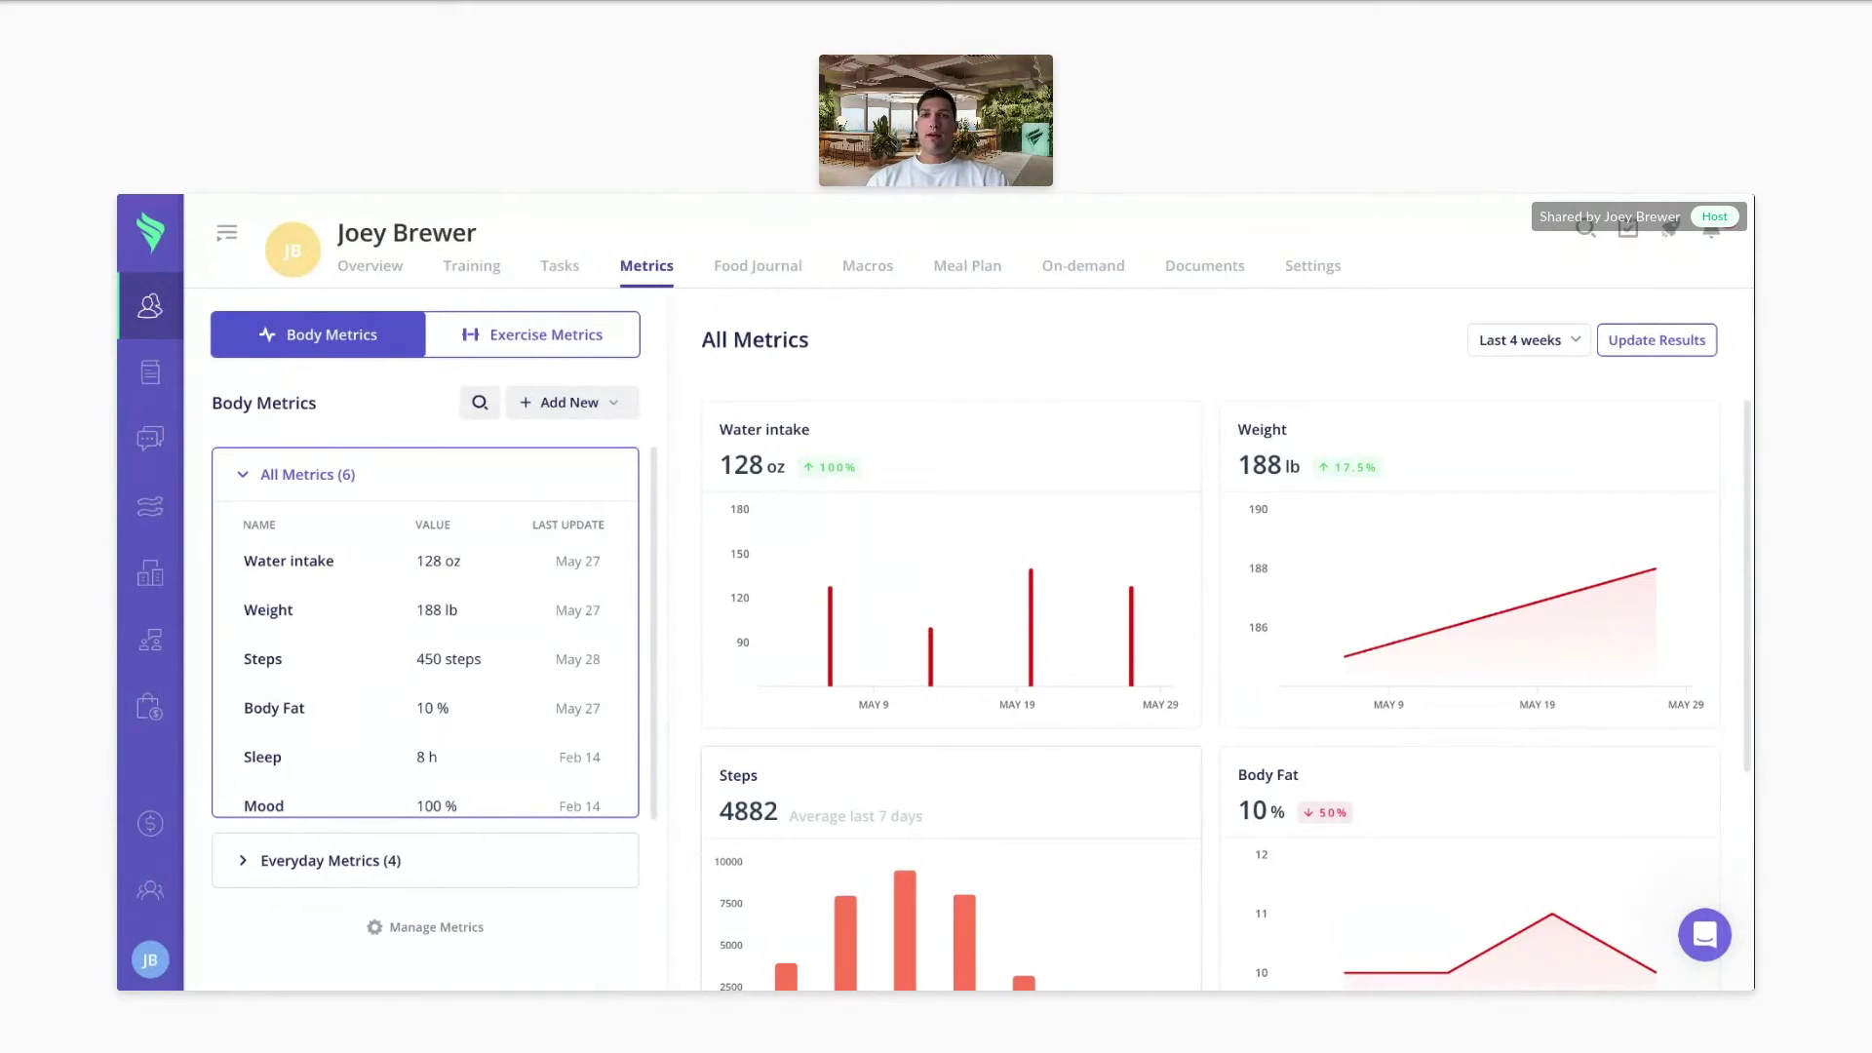
pyautogui.click(625, 339)
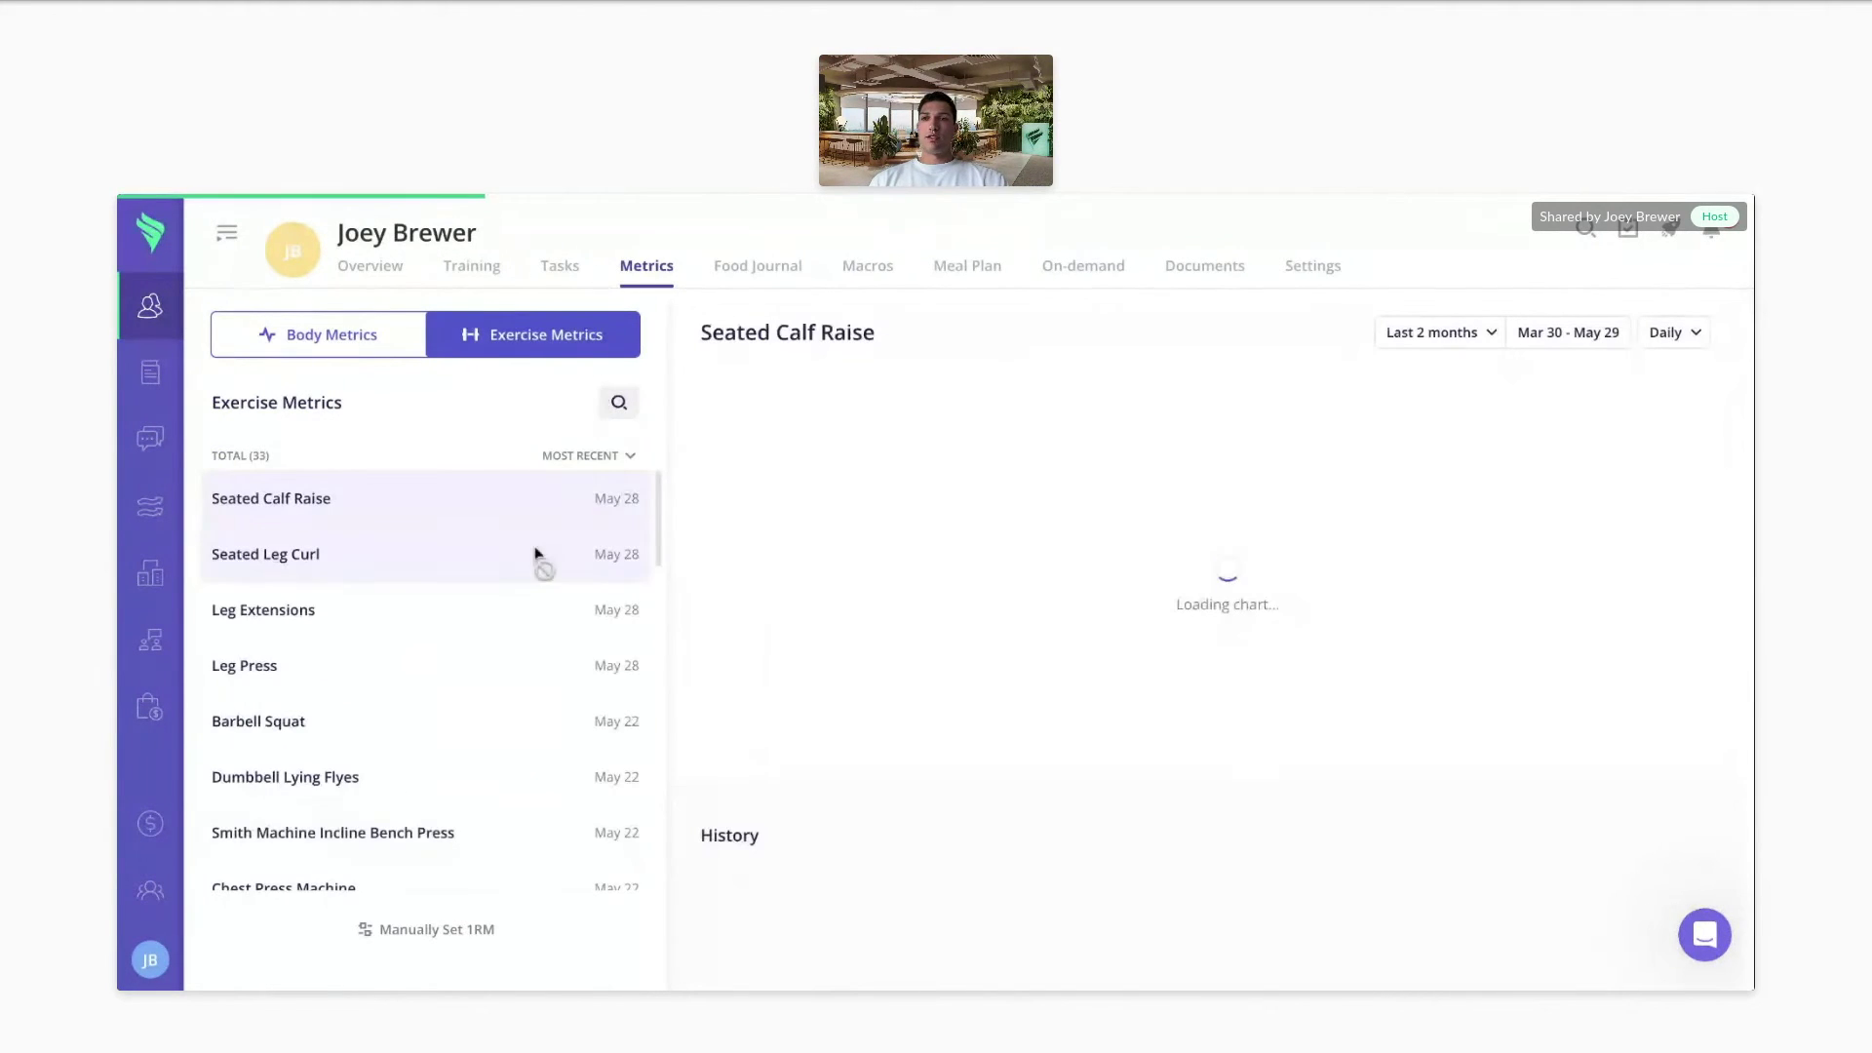
pyautogui.click(501, 719)
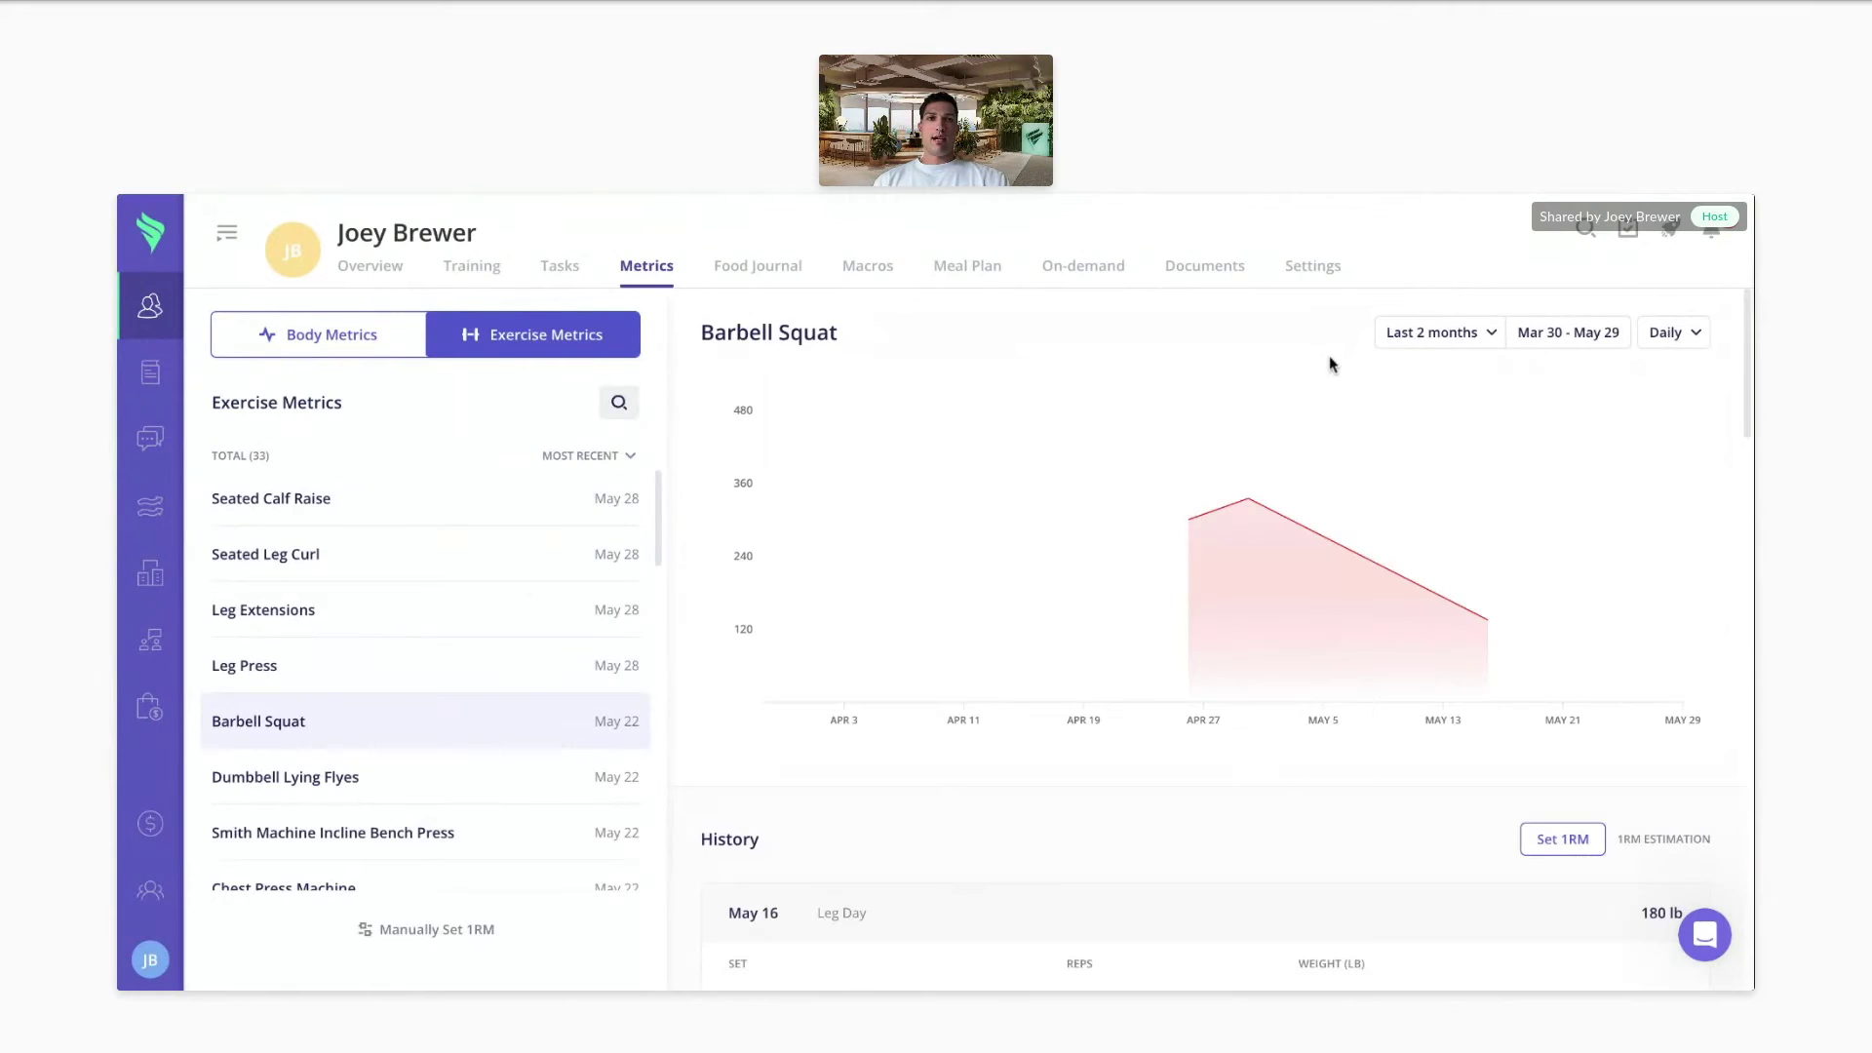
pyautogui.click(1431, 334)
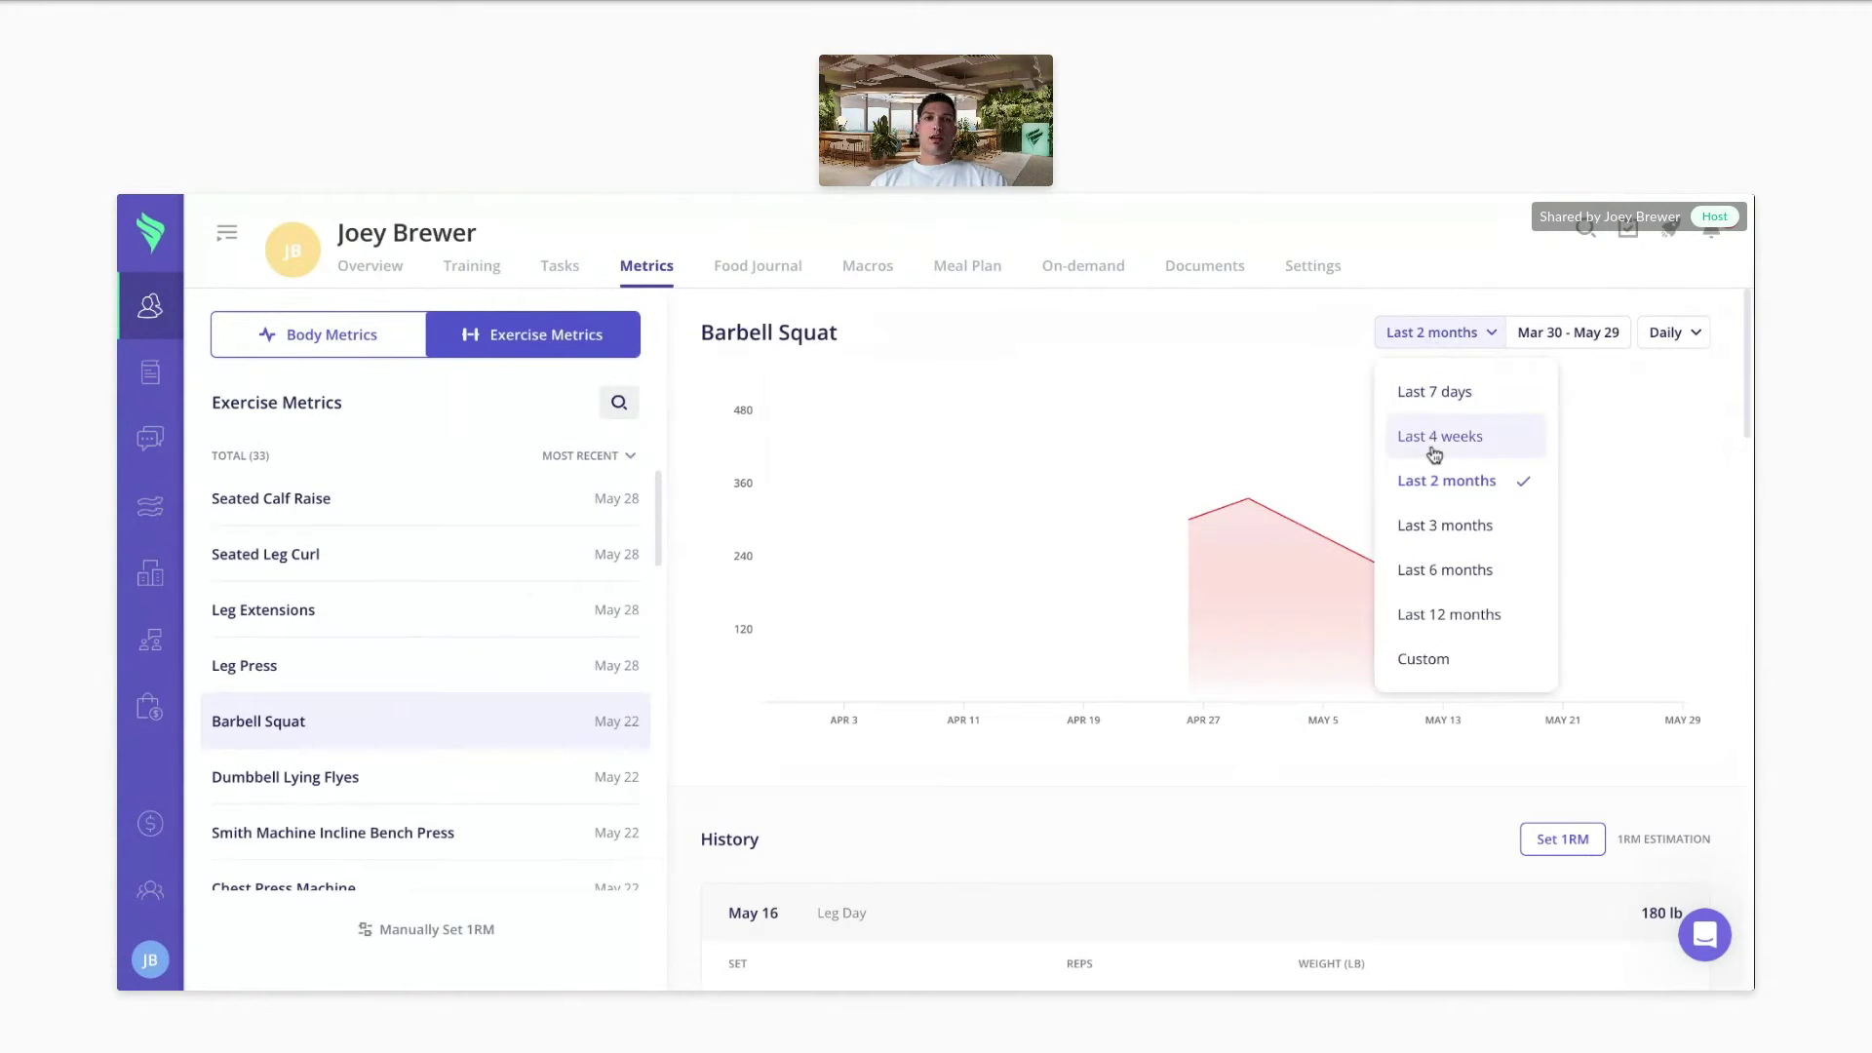
pyautogui.click(1433, 569)
pyautogui.scroll(-2, 1220, 658)
pyautogui.scroll(2, 1220, 658)
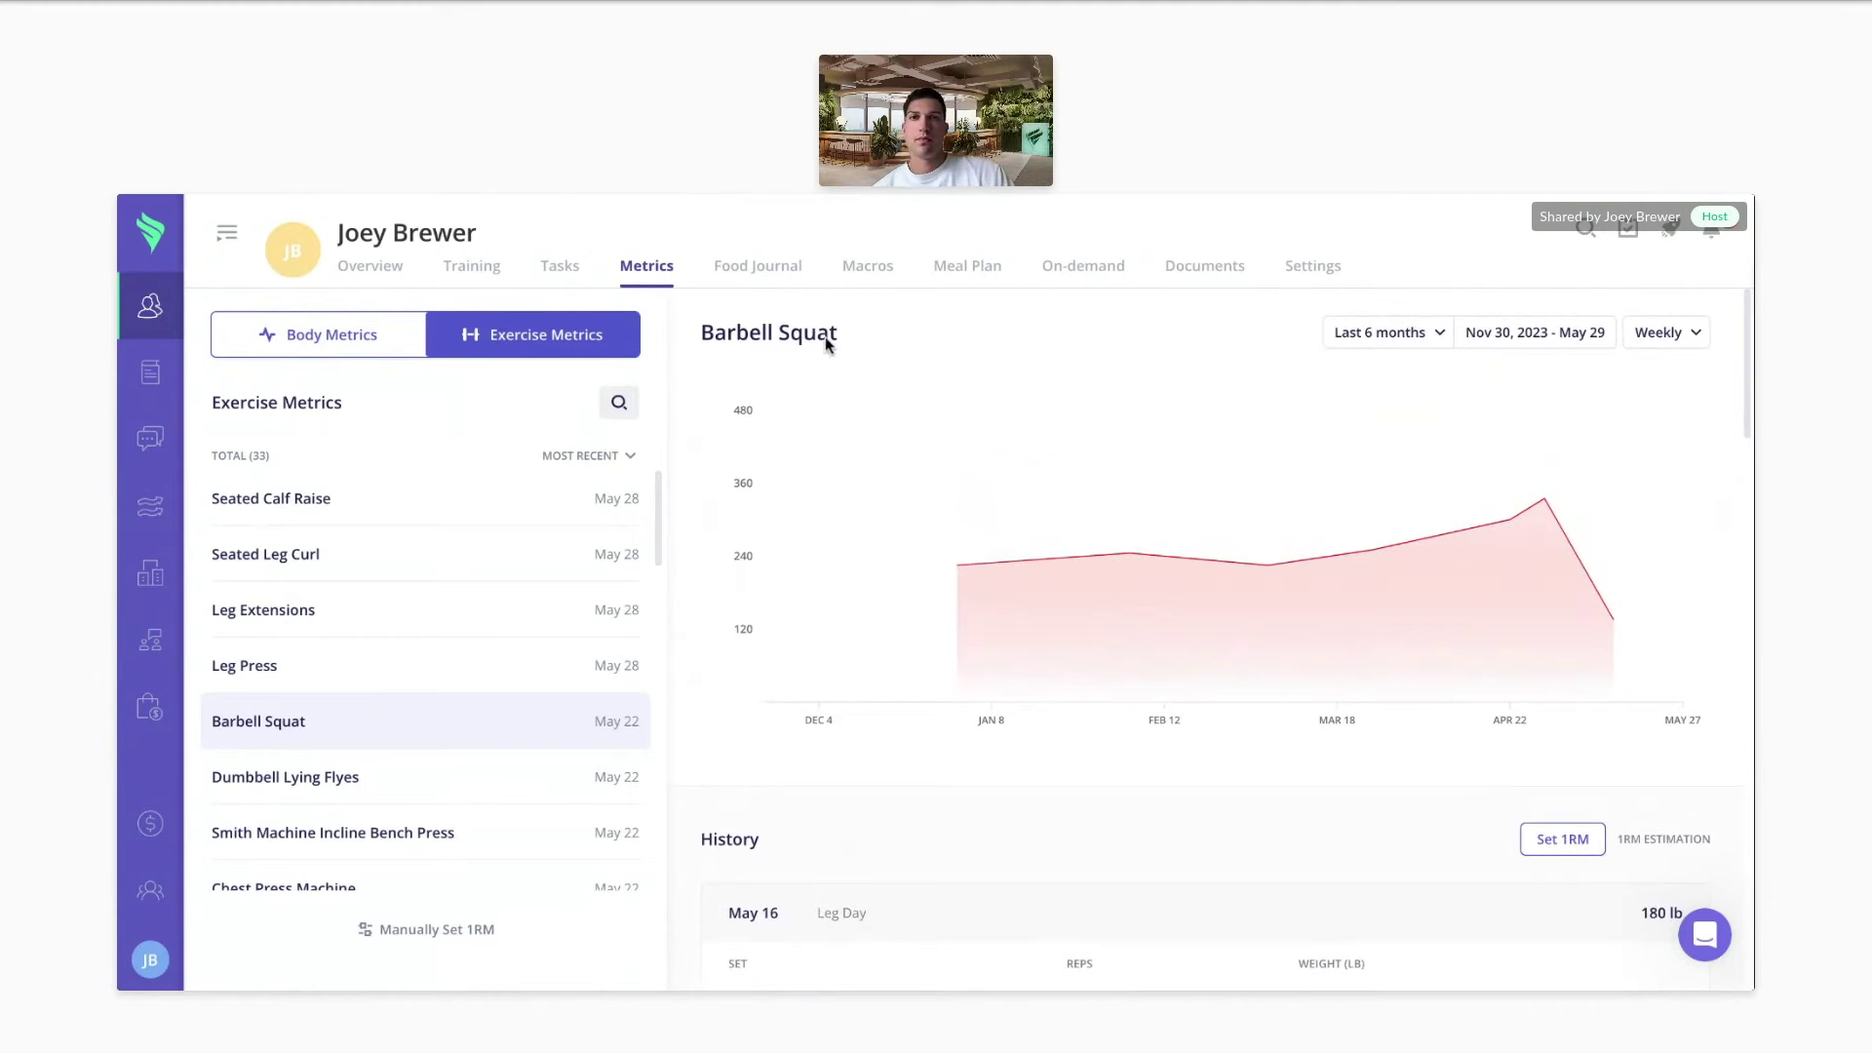
# - Look through the client's food journal and its macros report
pyautogui.click(785, 273)
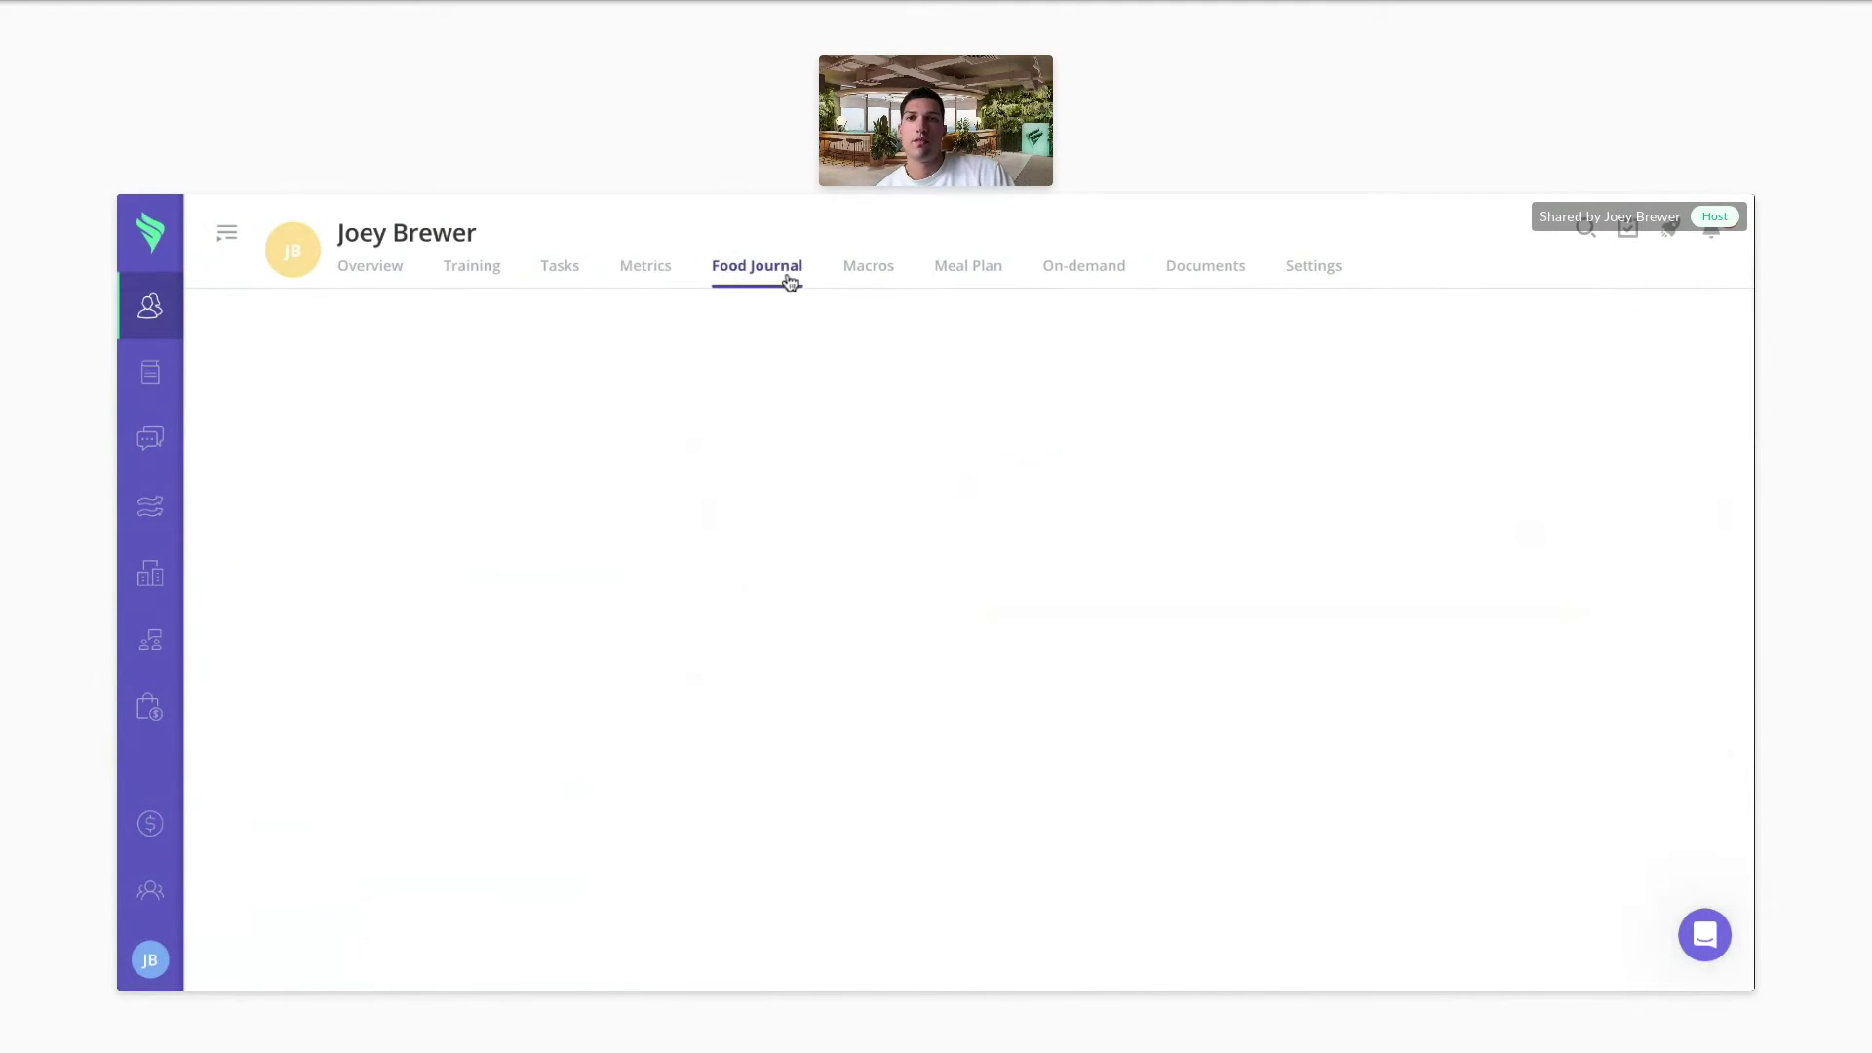
pyautogui.scroll(-2, 1295, 585)
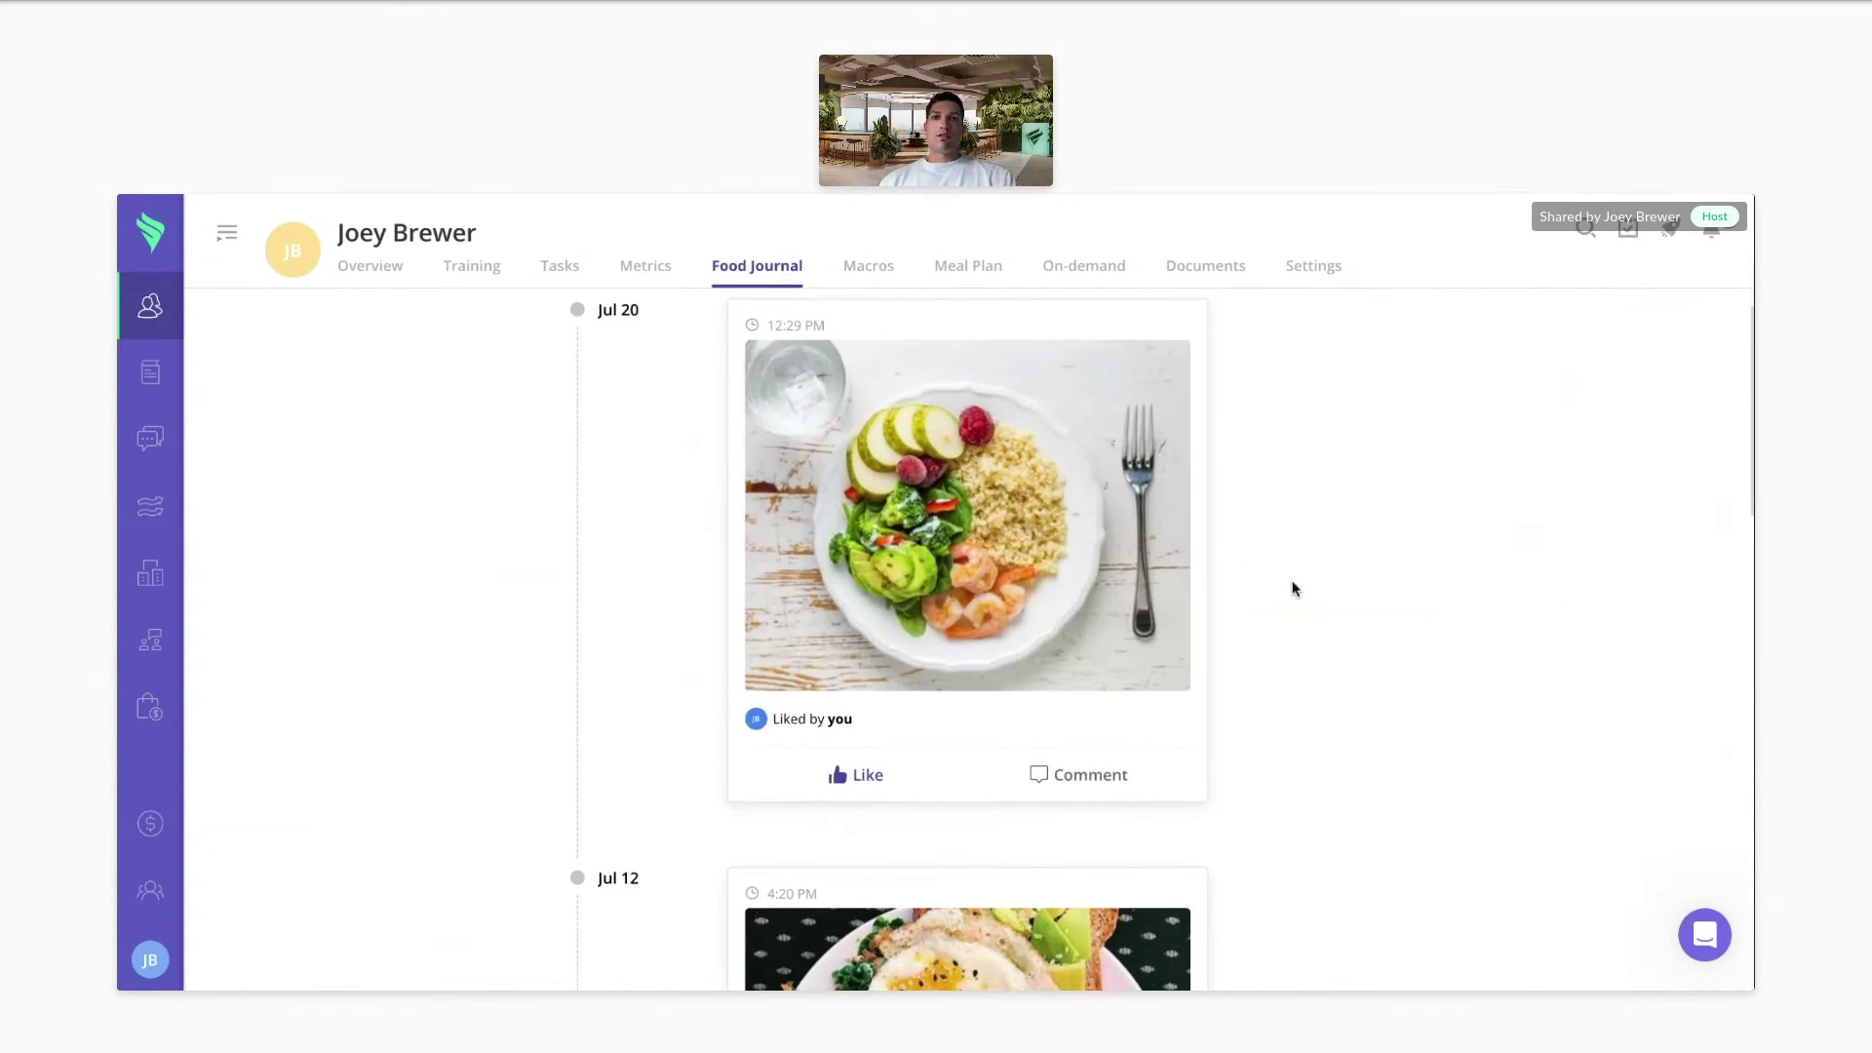
pyautogui.scroll(-1, 1294, 588)
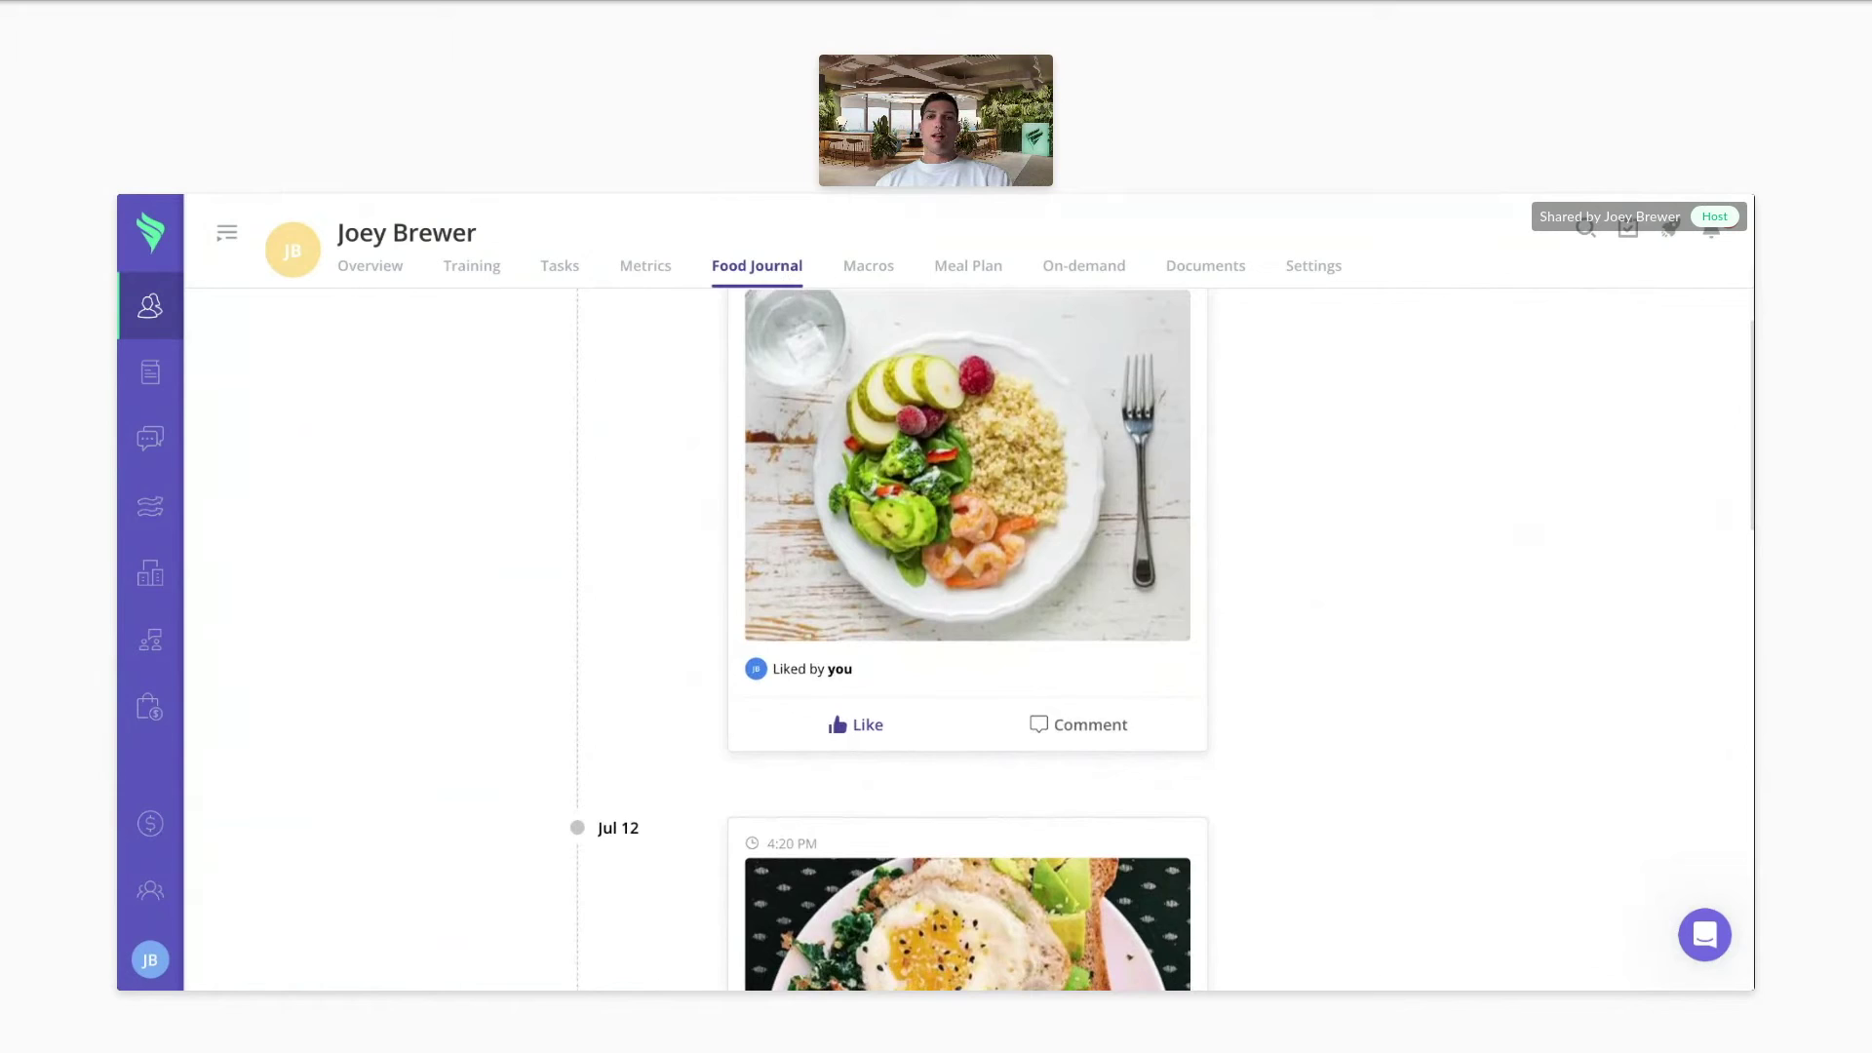
pyautogui.scroll(2, 1295, 588)
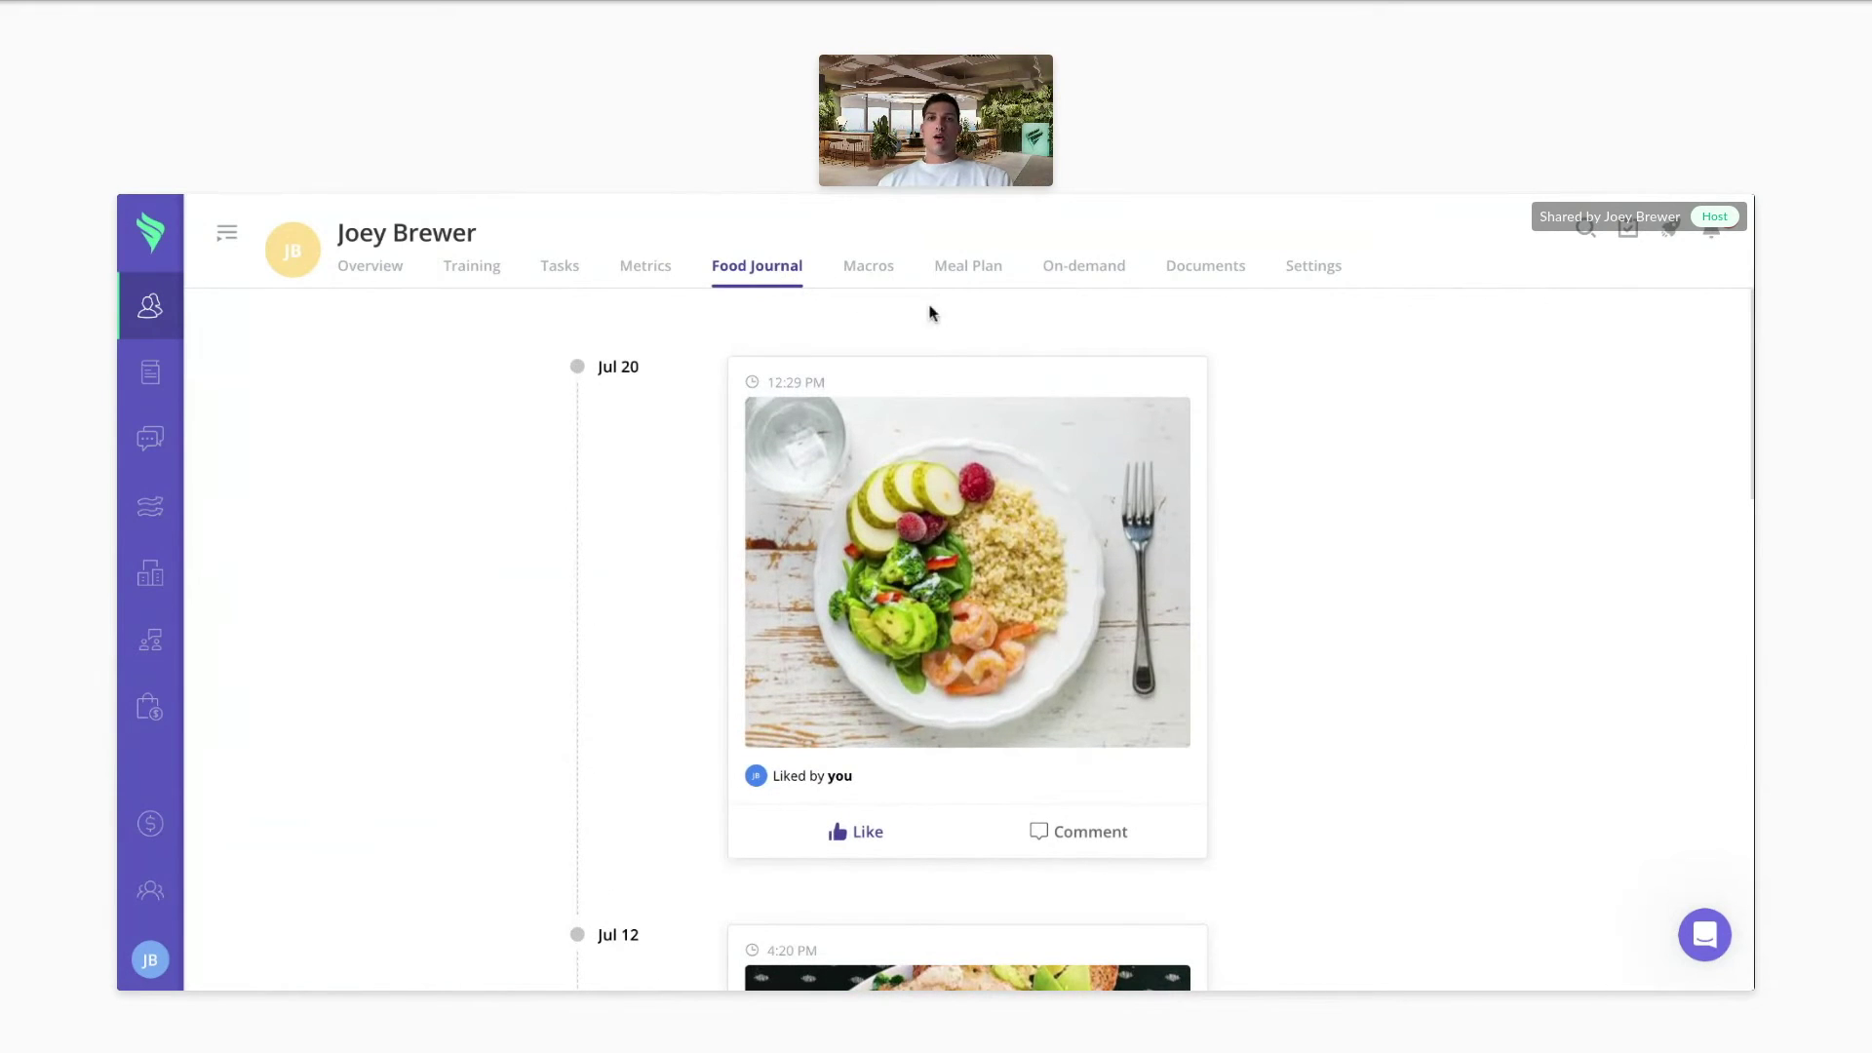
pyautogui.click(886, 278)
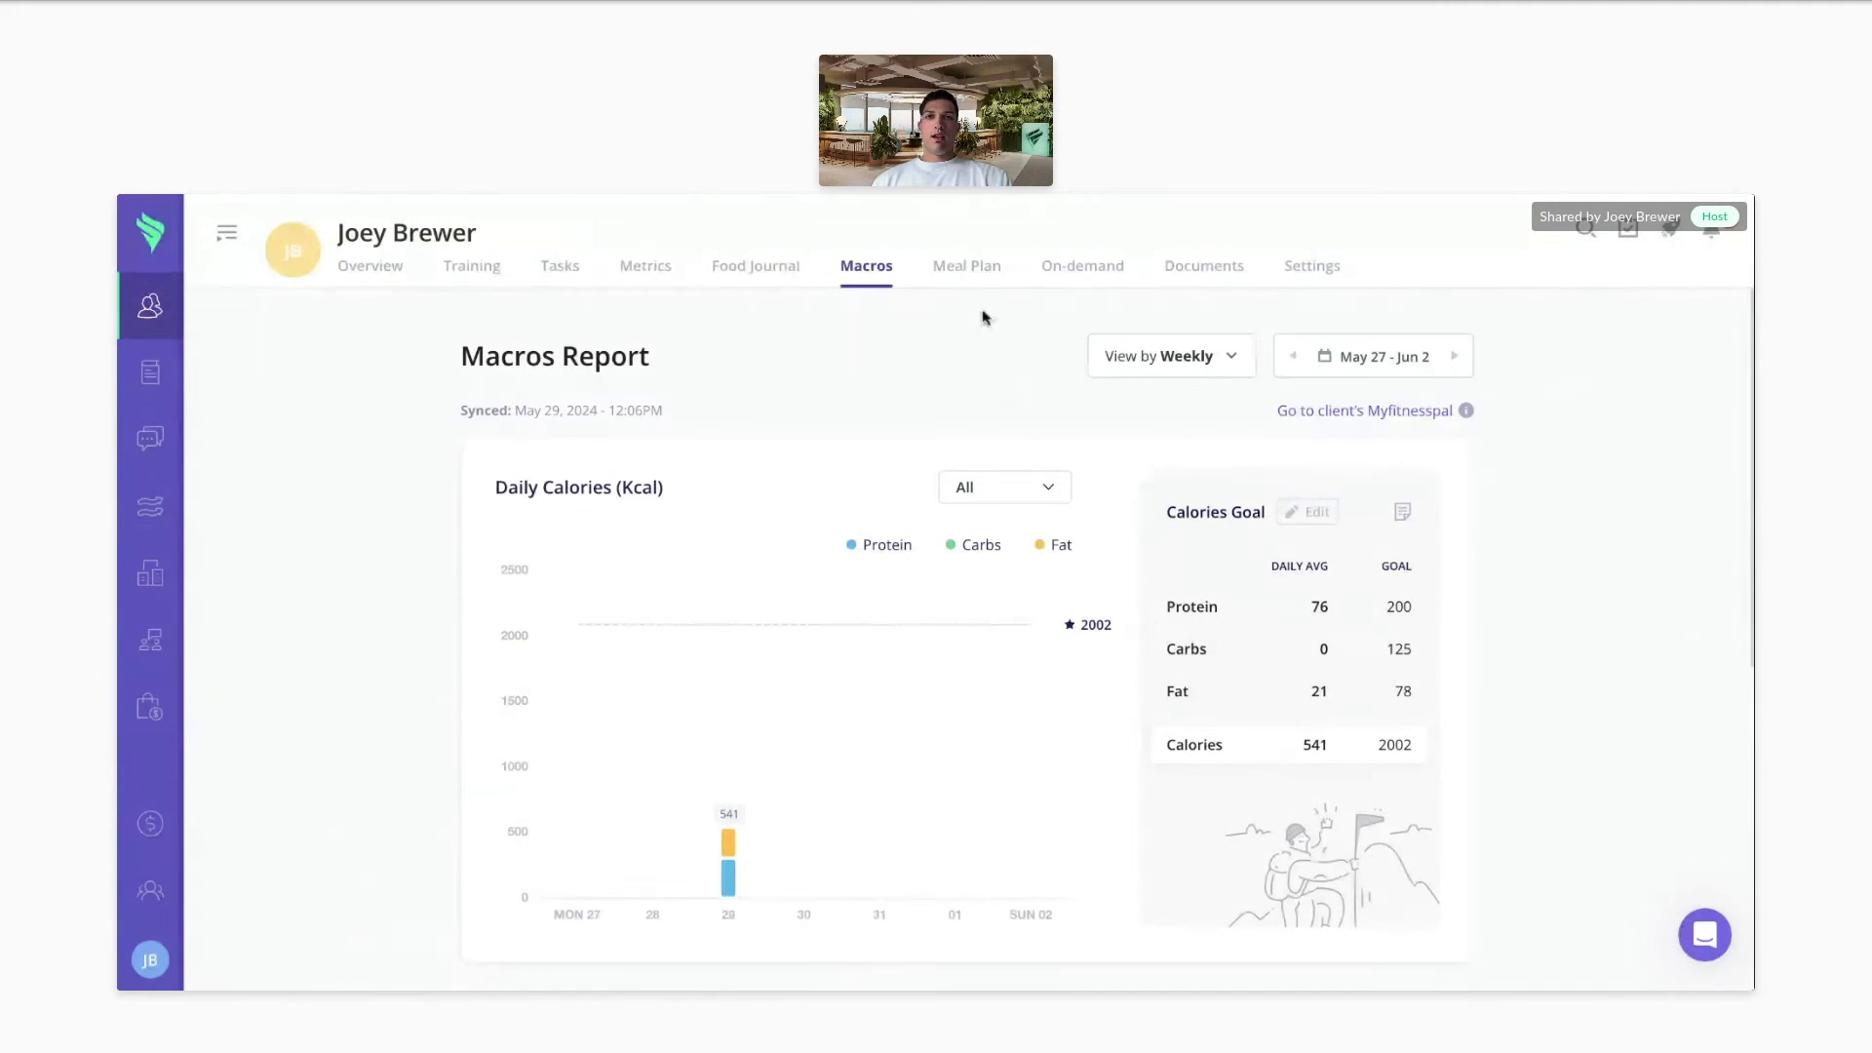
# - Review the May 29 meal plan's breakfast, lunch and dinner recipes and 2126-calorie summary
pyautogui.click(979, 273)
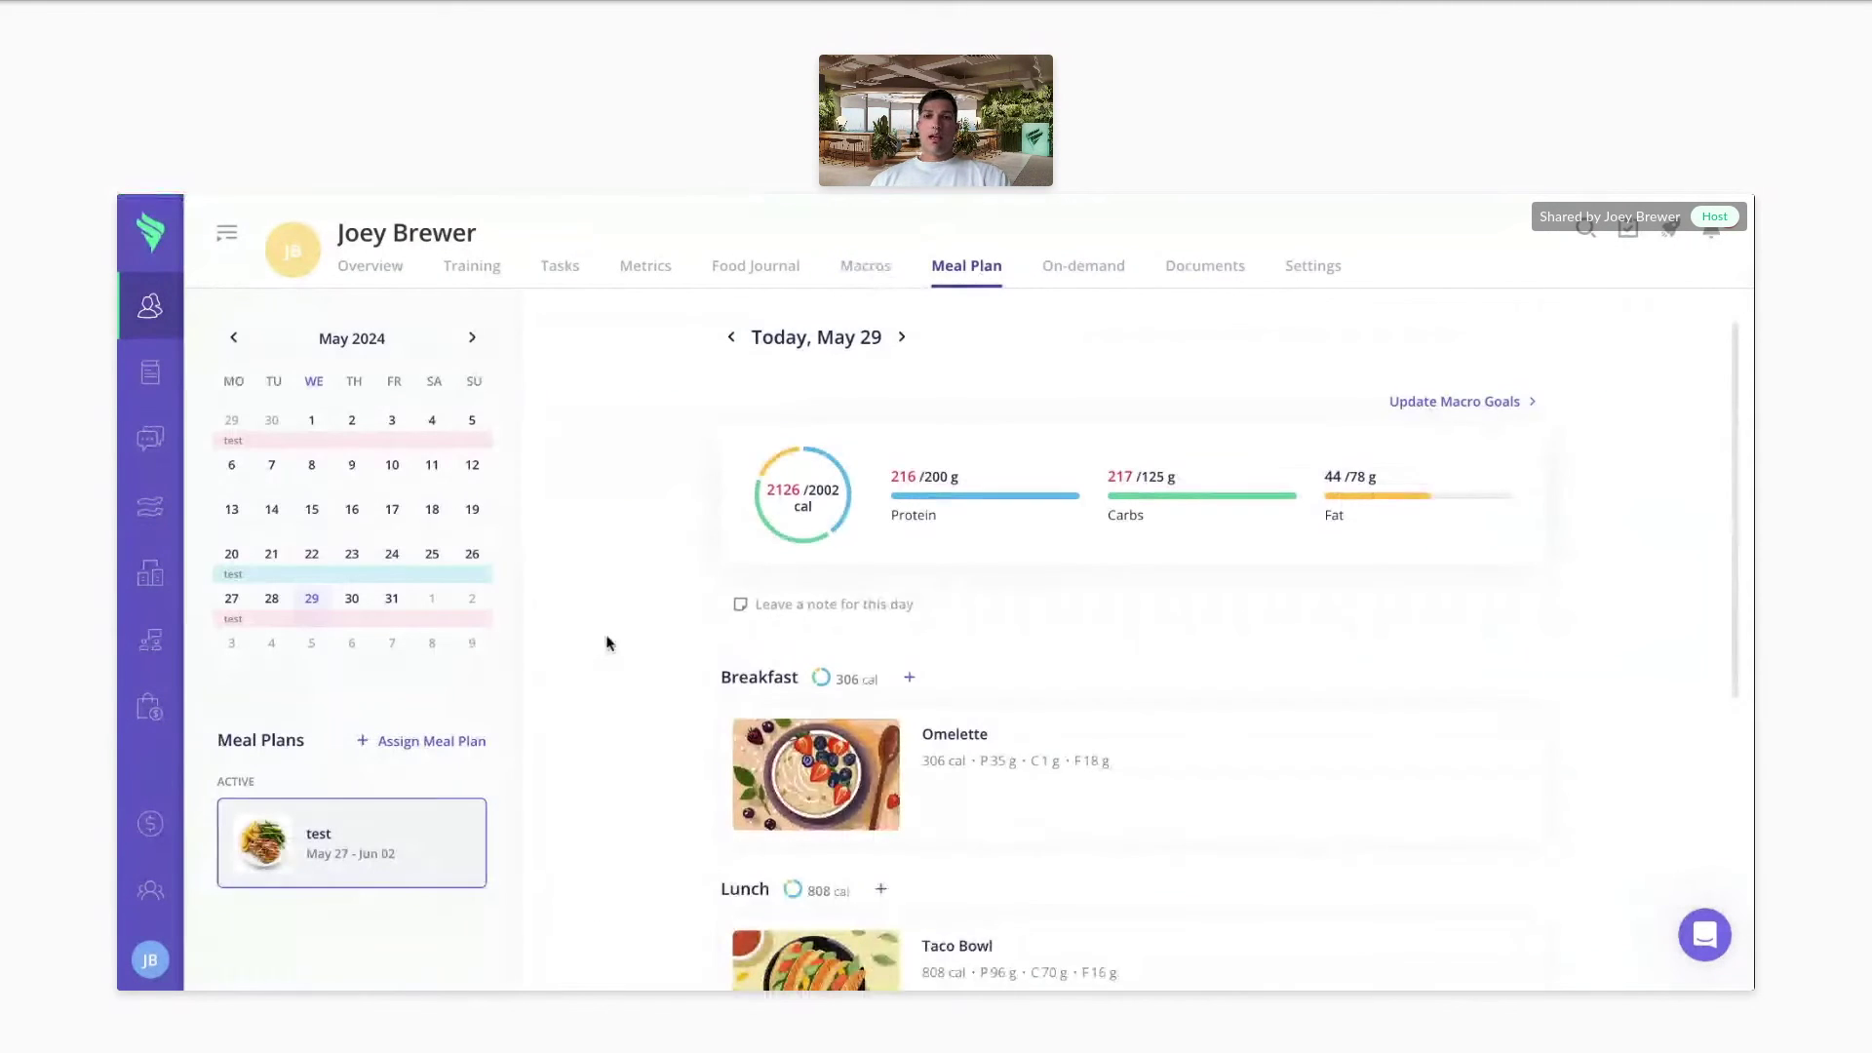
pyautogui.scroll(-2, 602, 649)
pyautogui.scroll(-2, 601, 653)
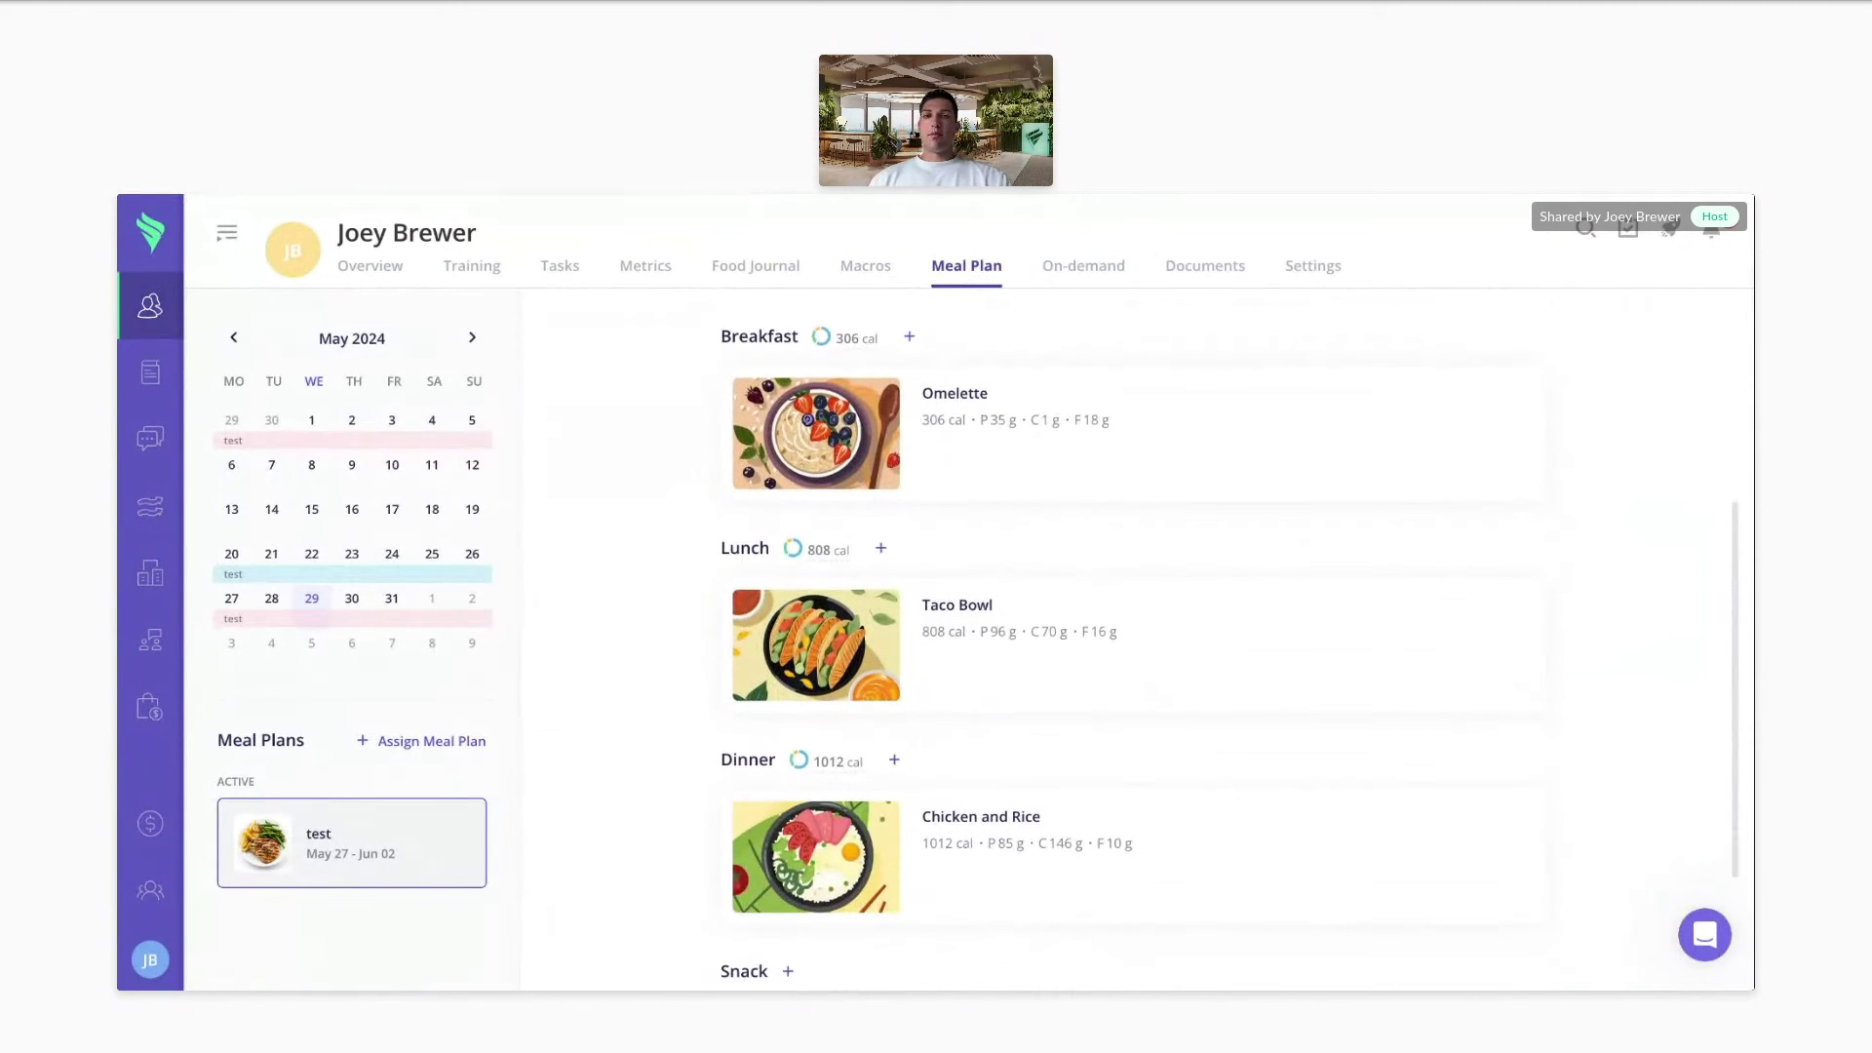
pyautogui.scroll(-2, 1131, 634)
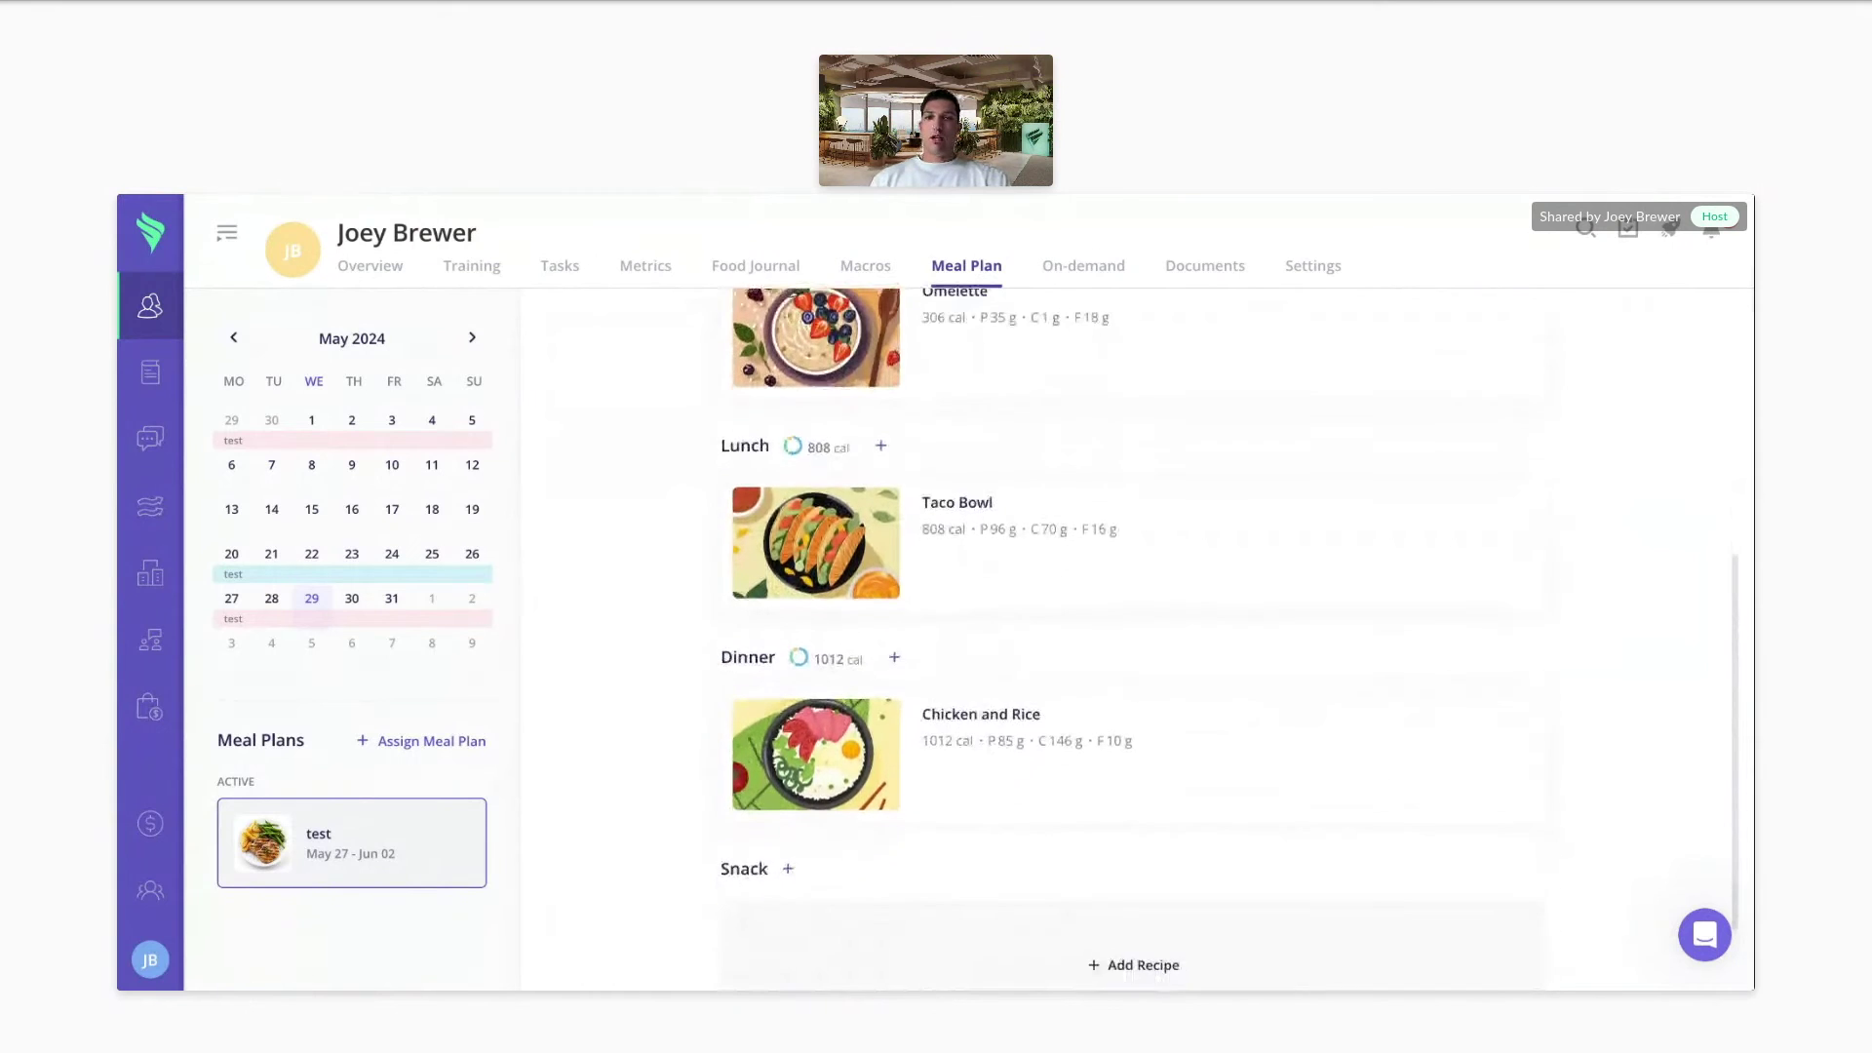
pyautogui.scroll(3, 1131, 634)
pyautogui.scroll(2, 526, 606)
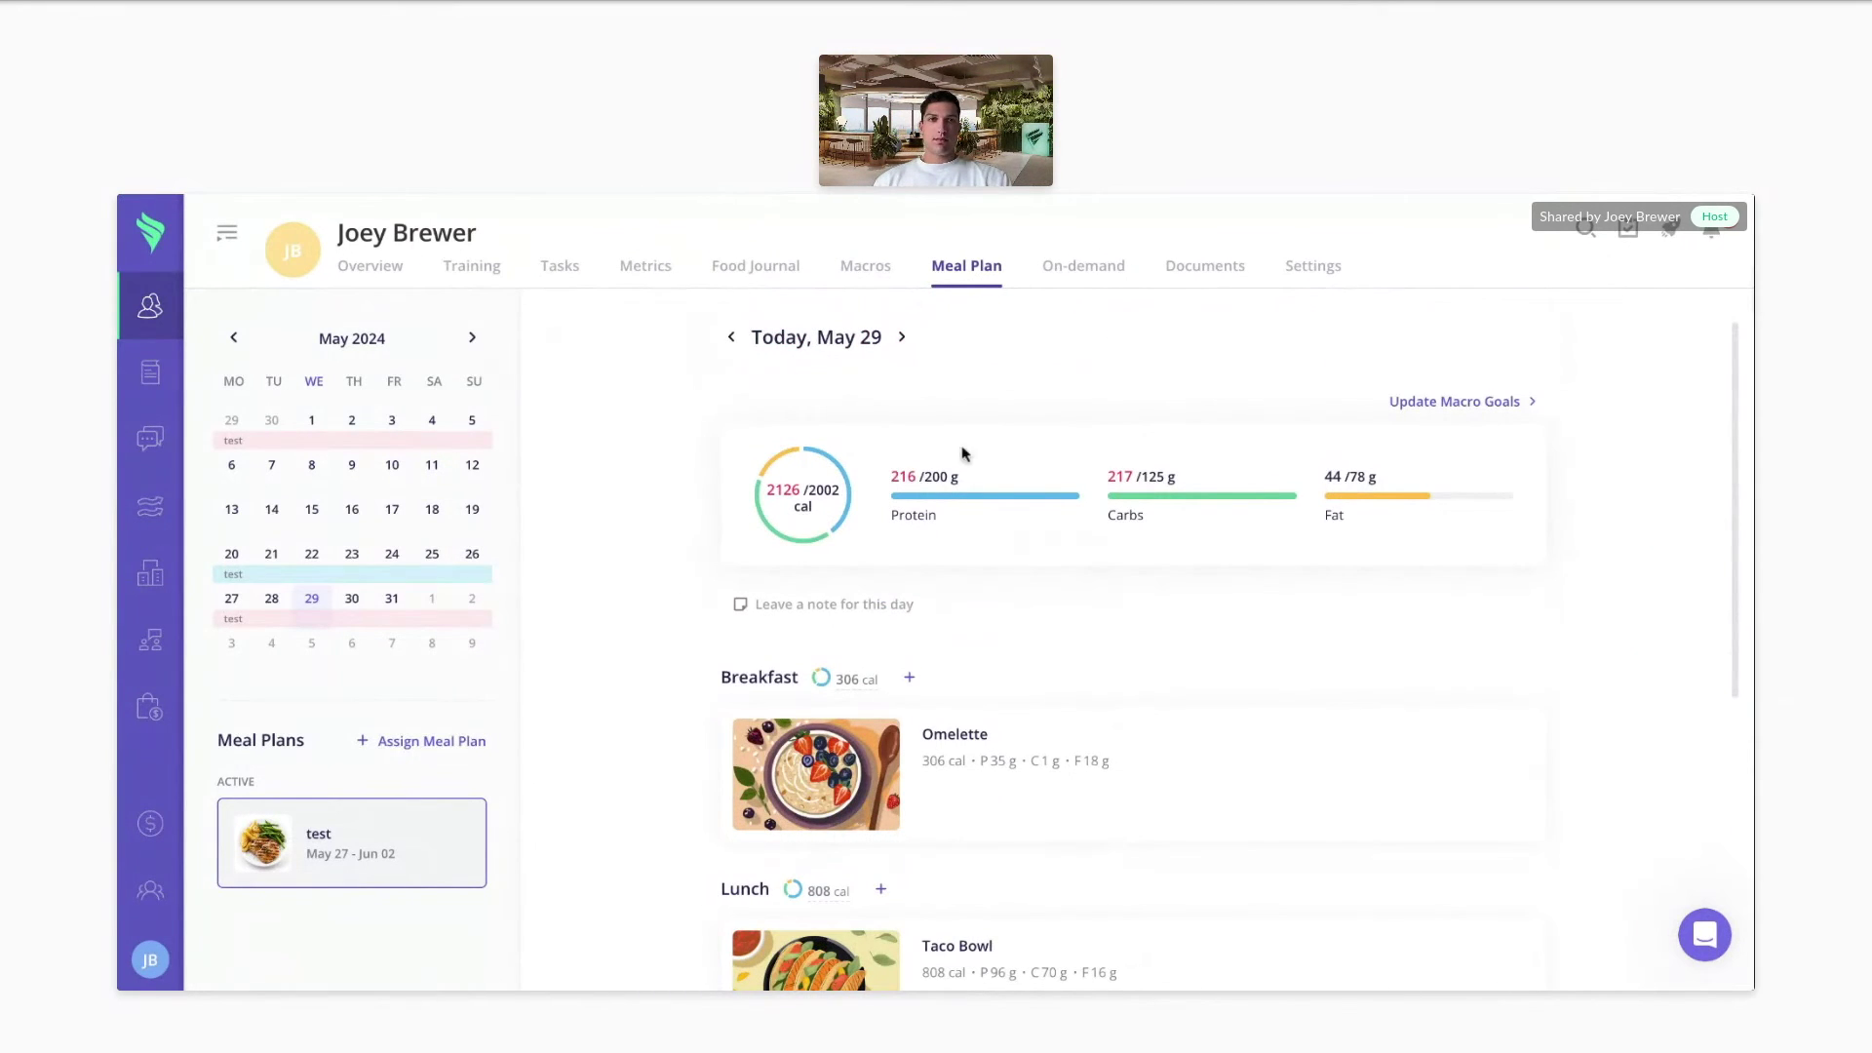
# - Browse the client's settings: US/Imperial units, America/New_York timezone, MM/DD/YYYY dates and feature switches
pyautogui.click(1313, 270)
pyautogui.scroll(-2, 1481, 546)
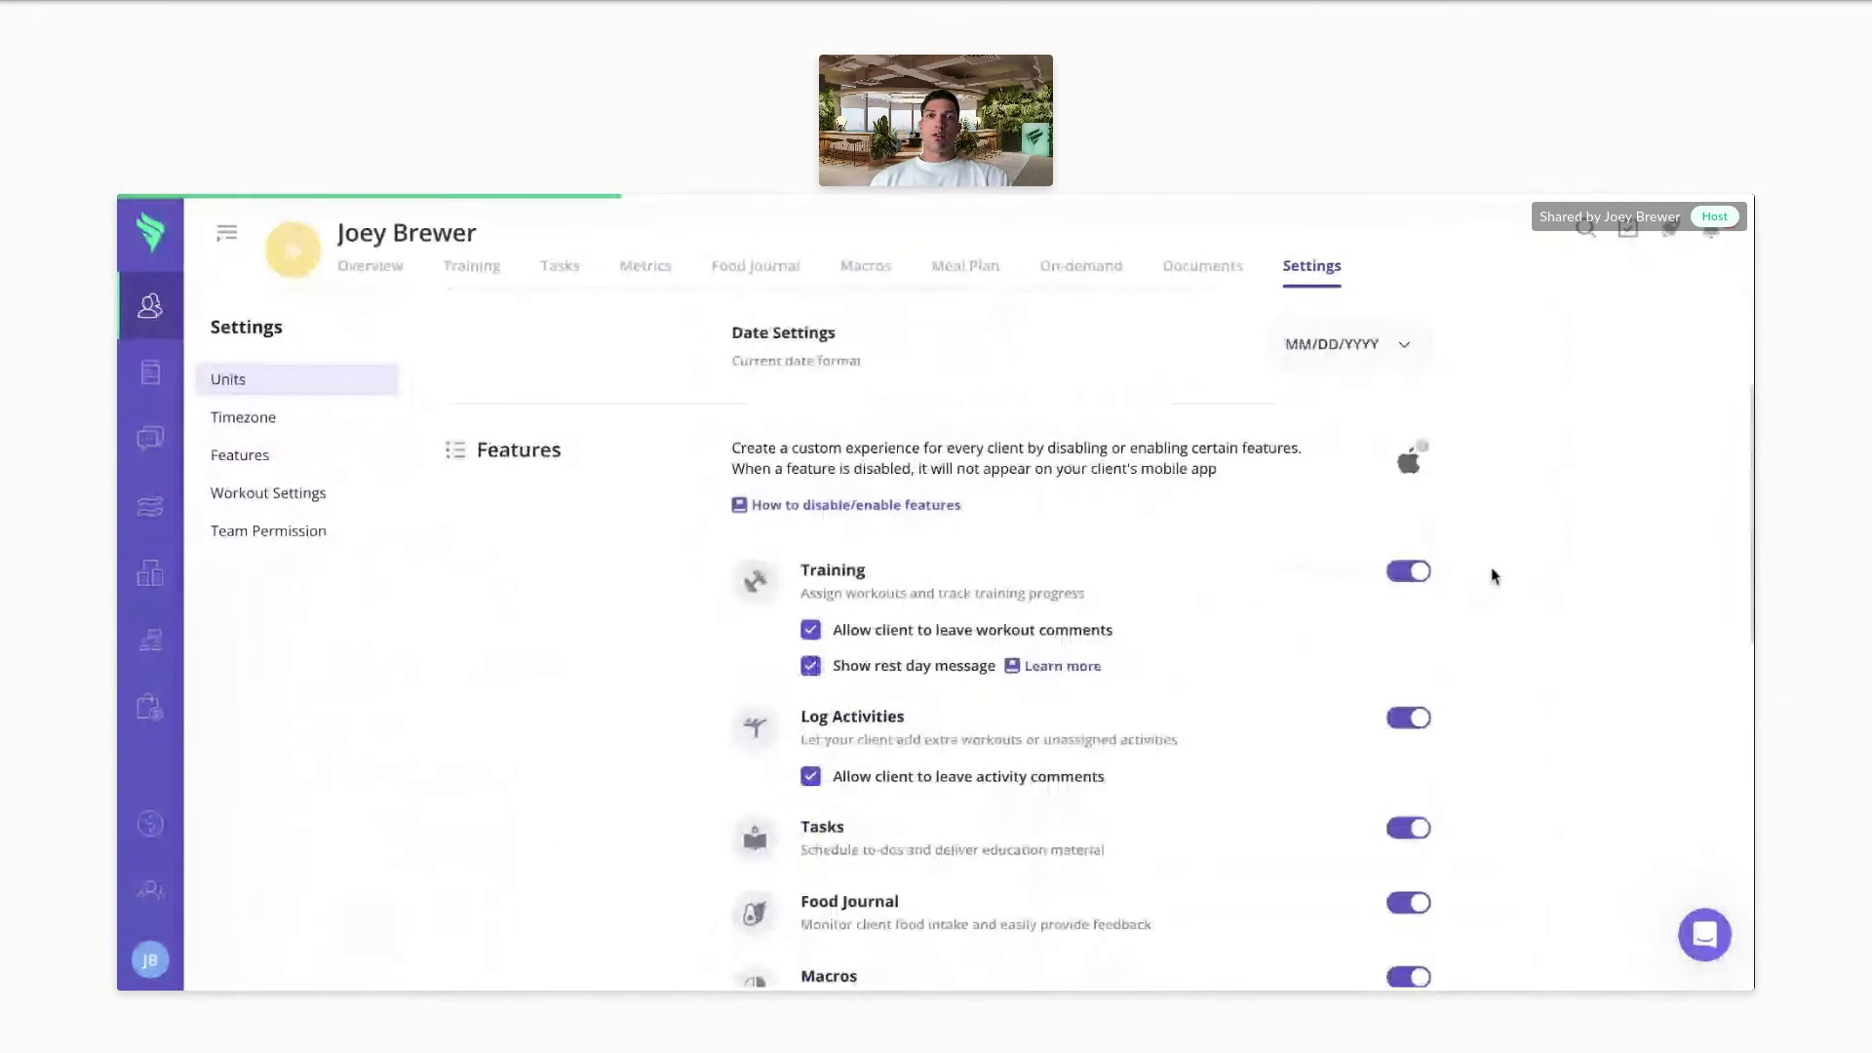
pyautogui.scroll(-4, 1491, 574)
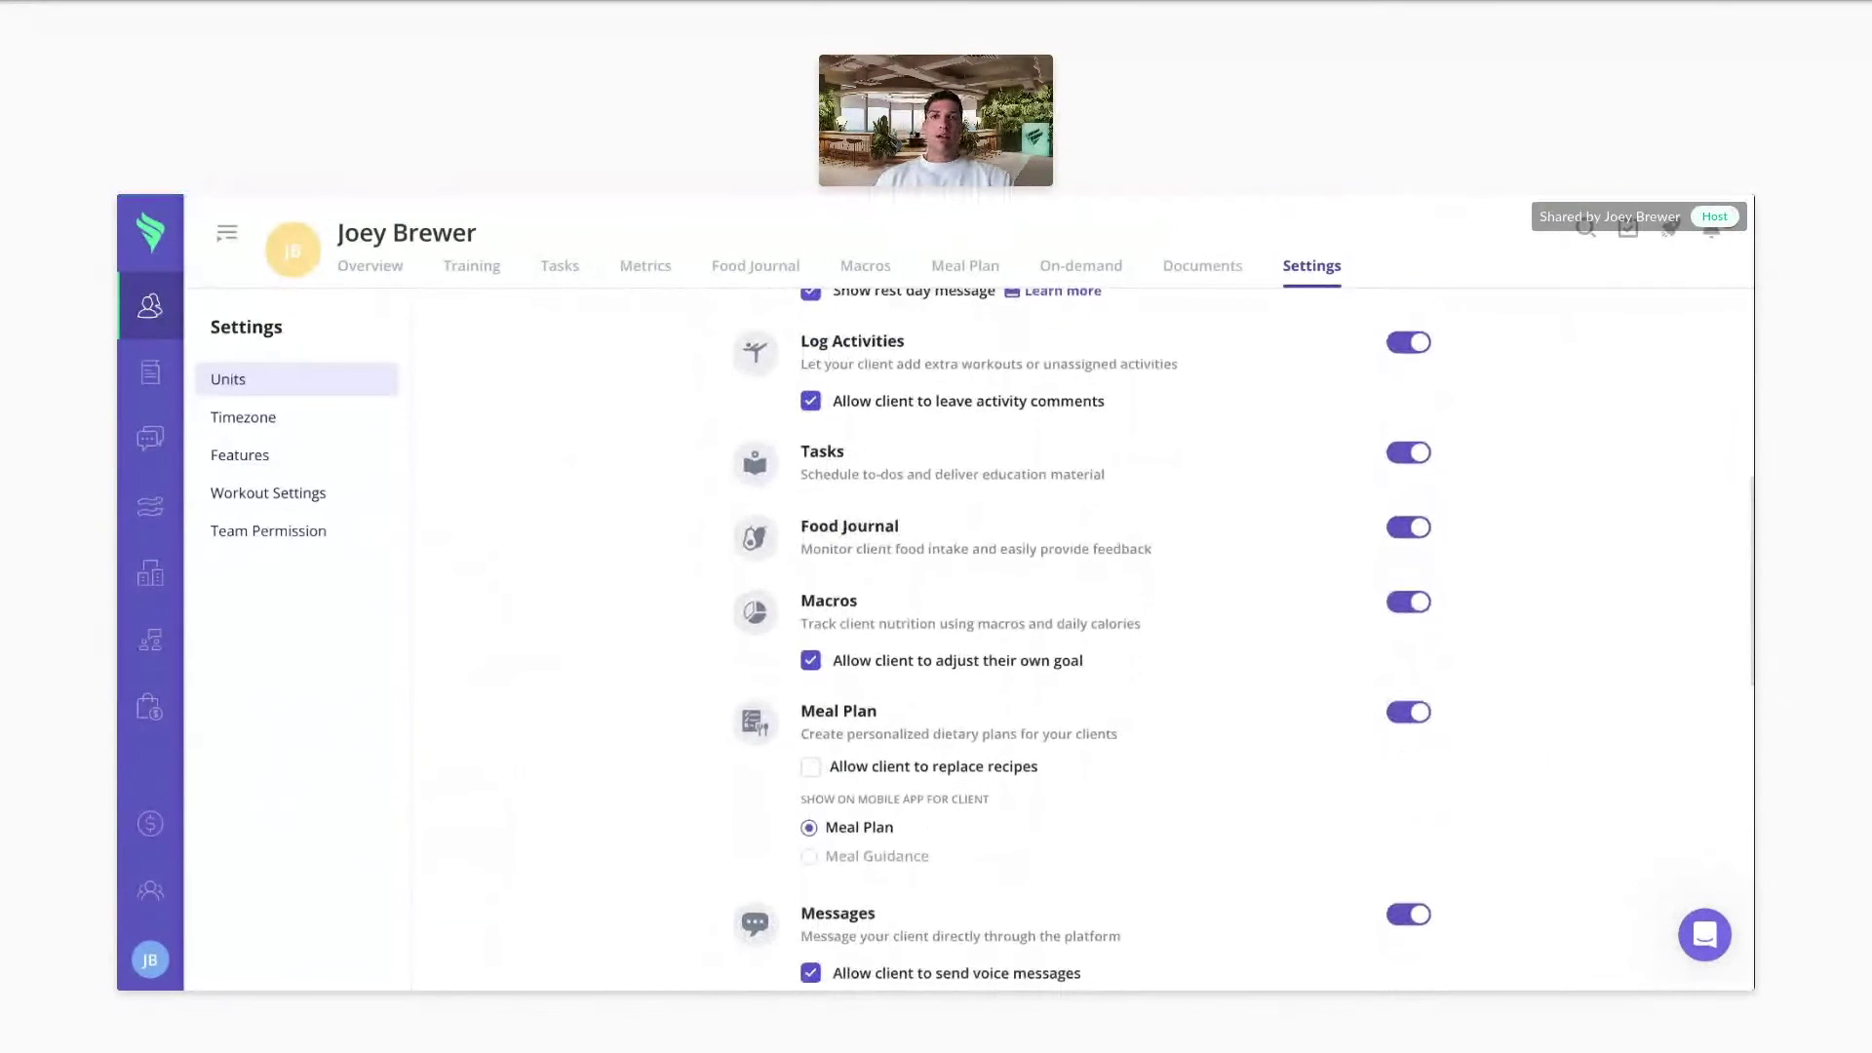
pyautogui.scroll(-2, 1082, 633)
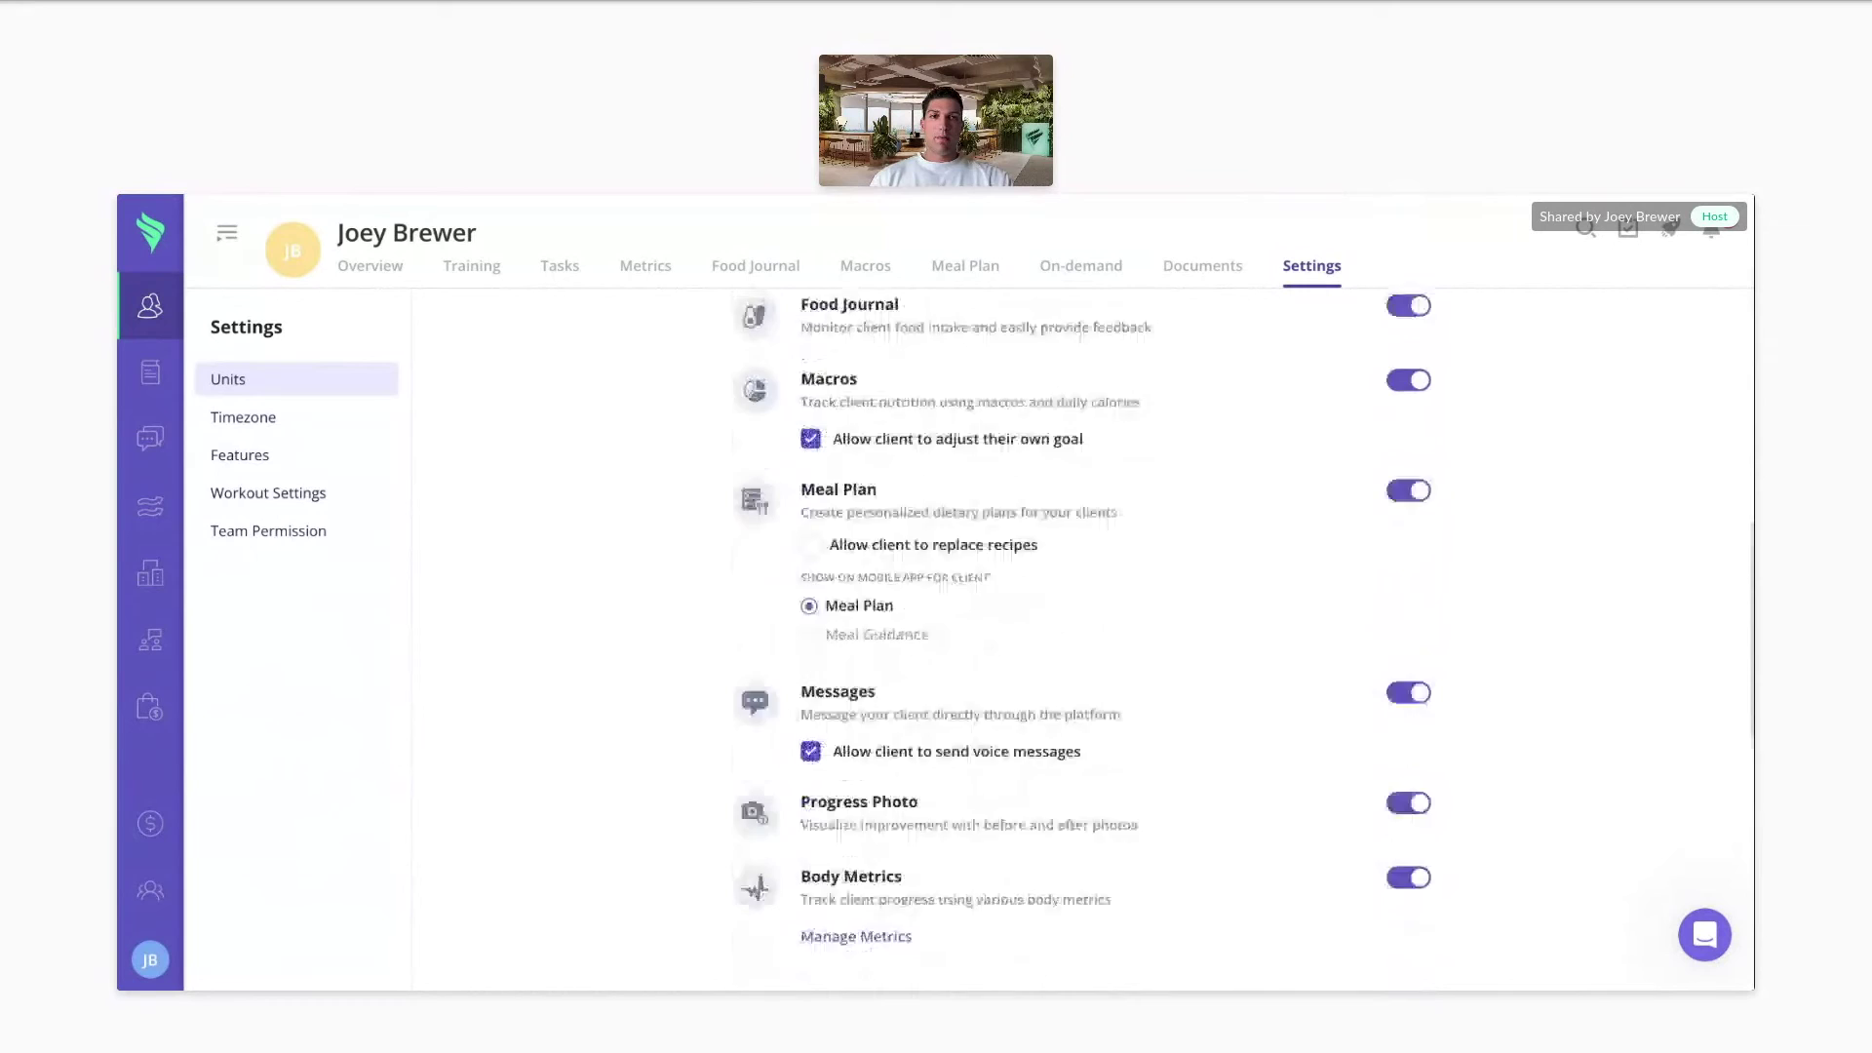
pyautogui.scroll(-8, 1082, 633)
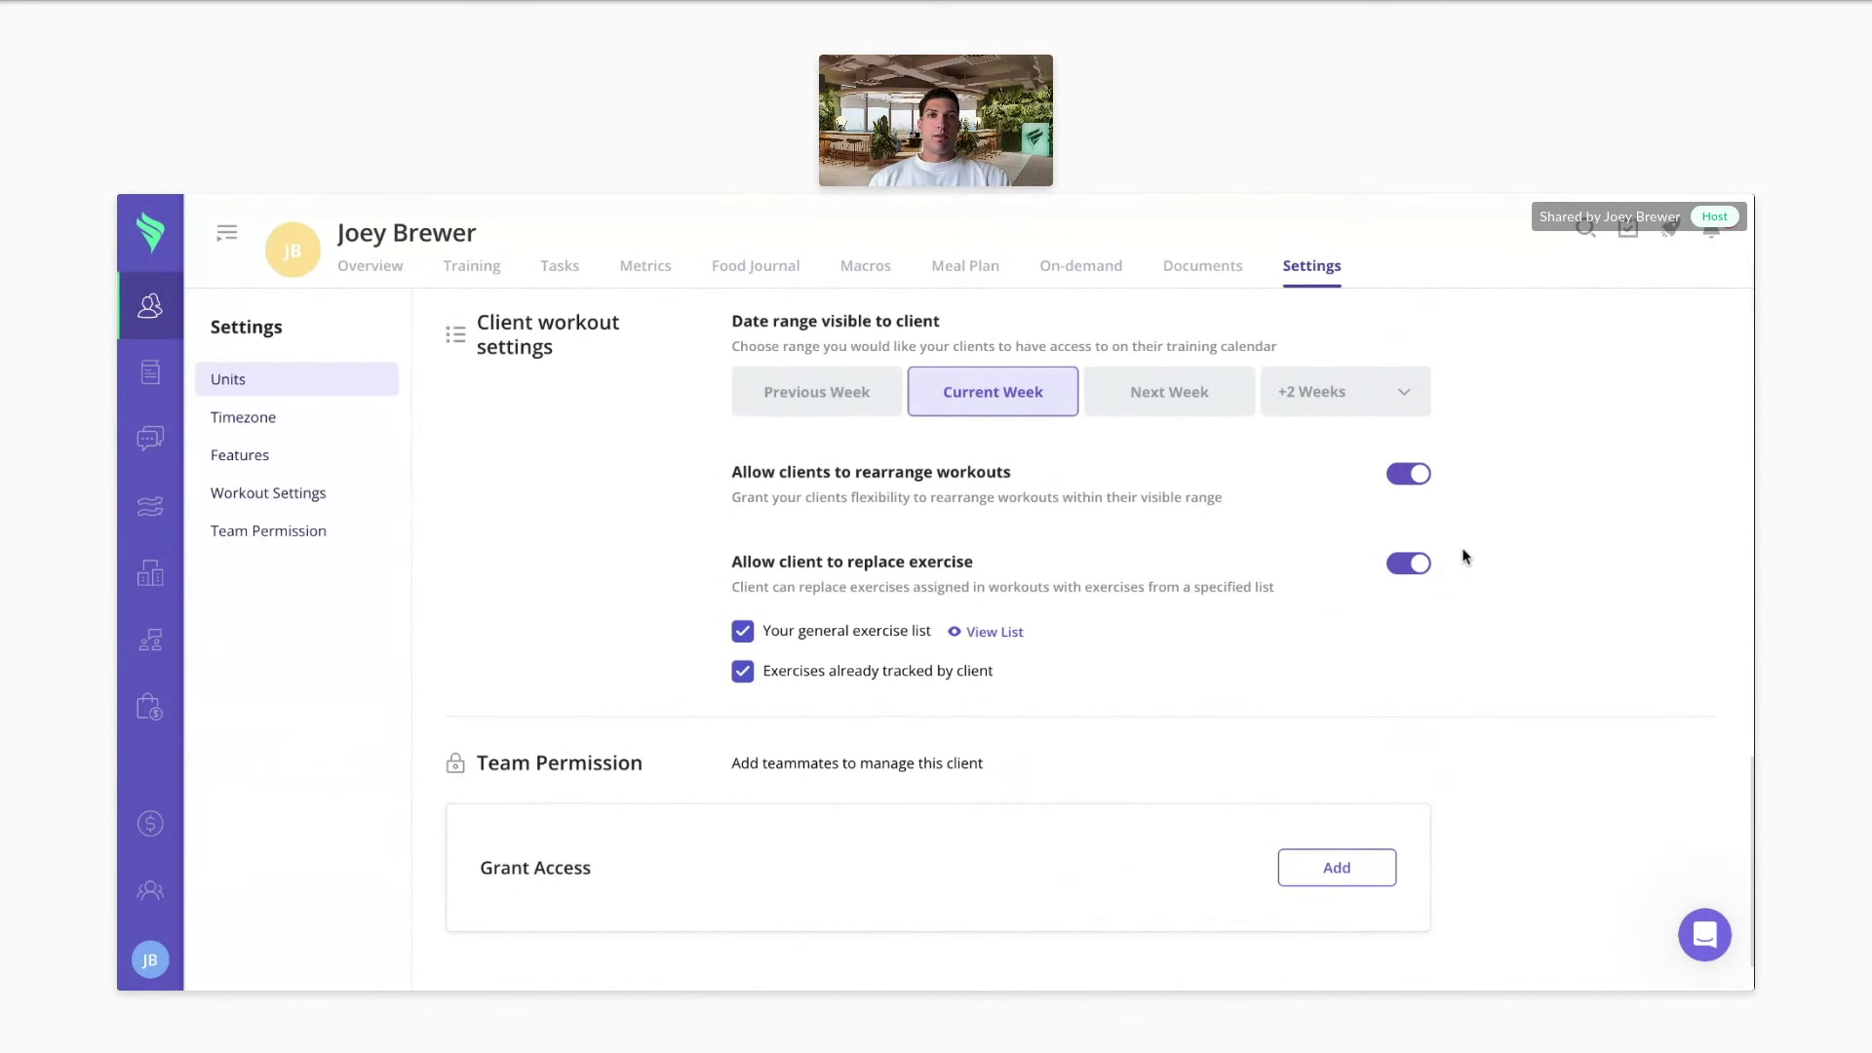
pyautogui.scroll(15, 1462, 556)
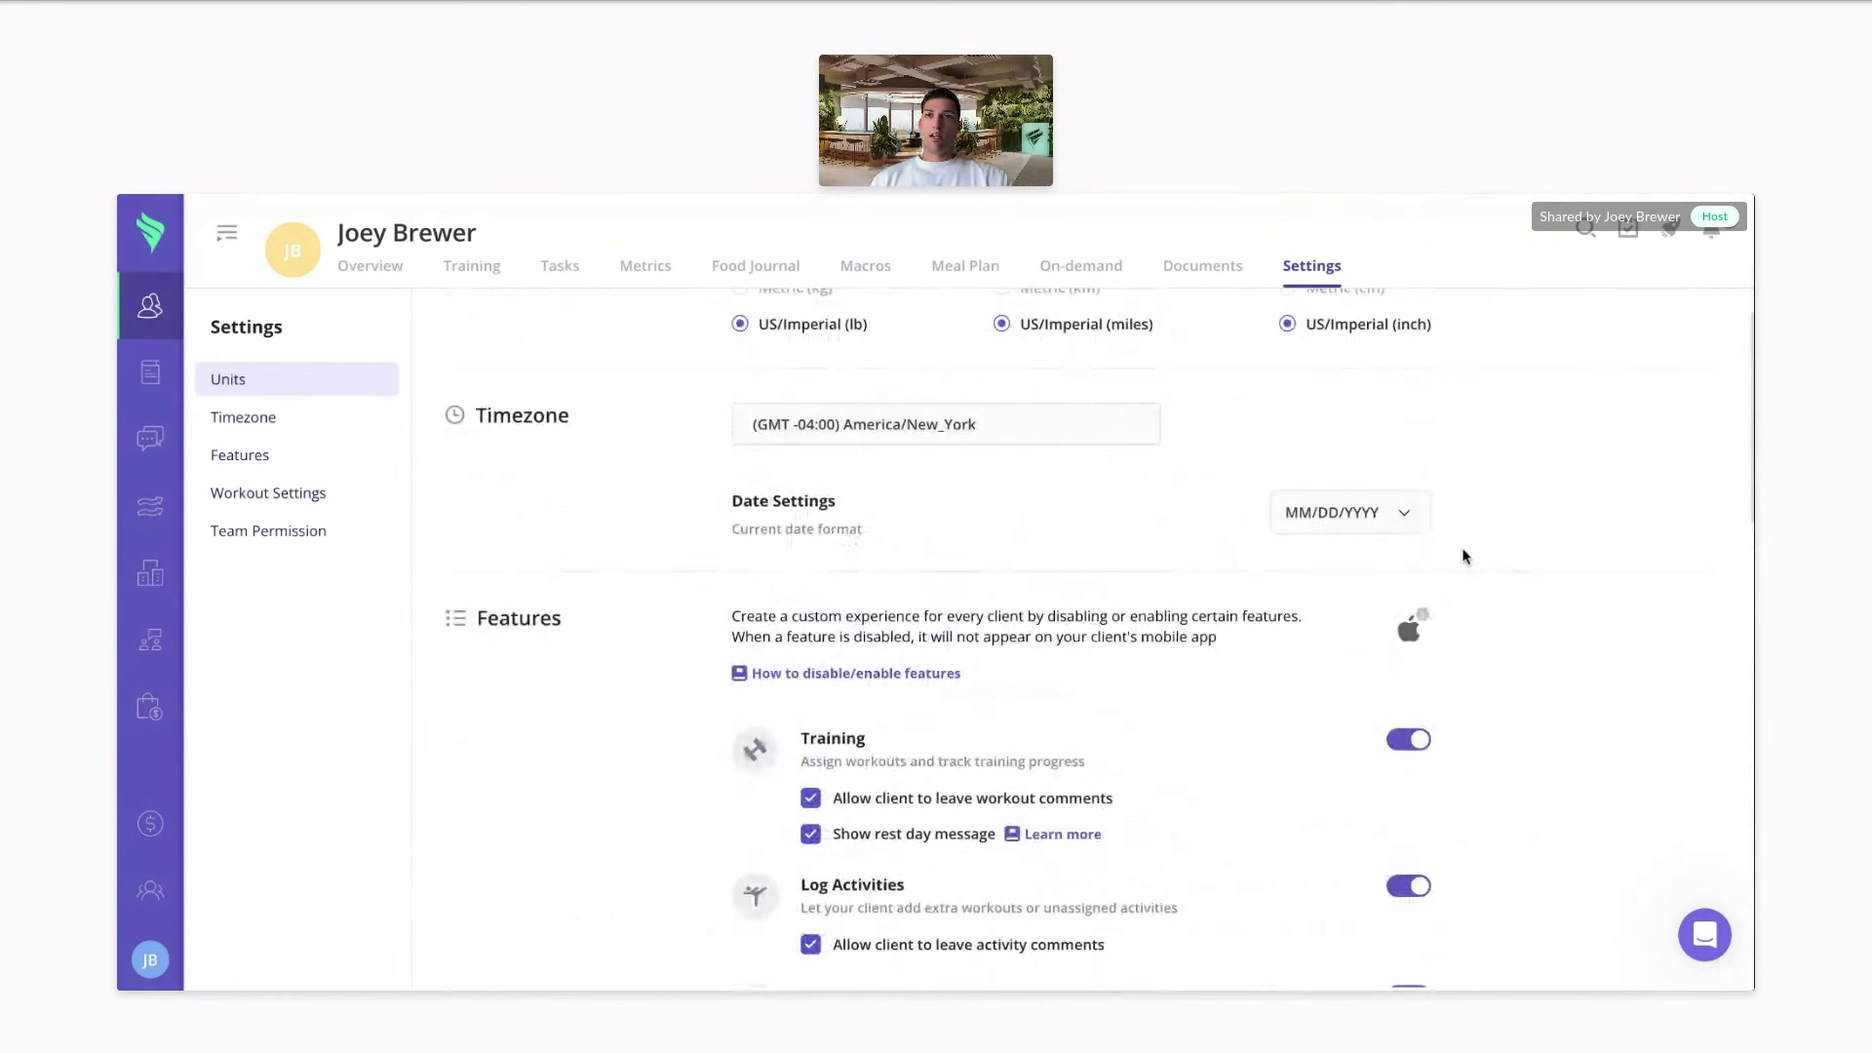
pyautogui.scroll(1, 1462, 555)
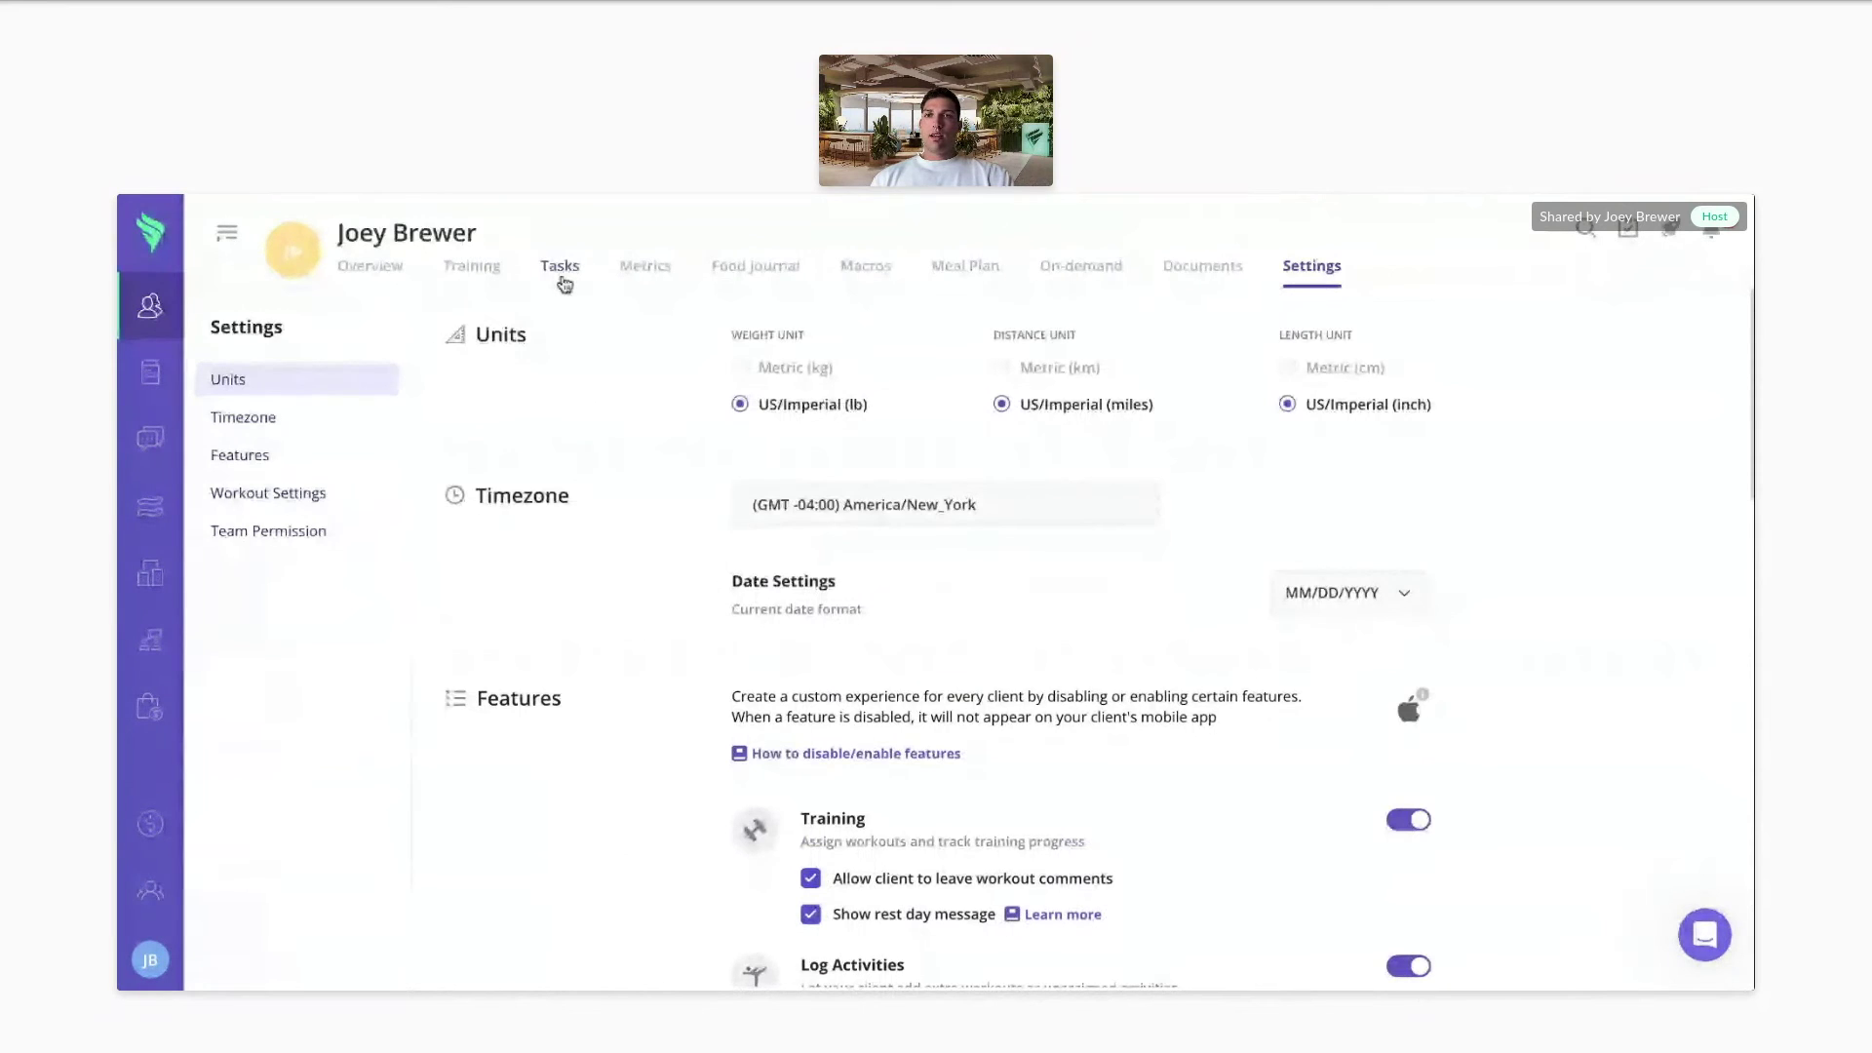
# - Open the client's task calendar and preview a general task for May 27
pyautogui.click(561, 266)
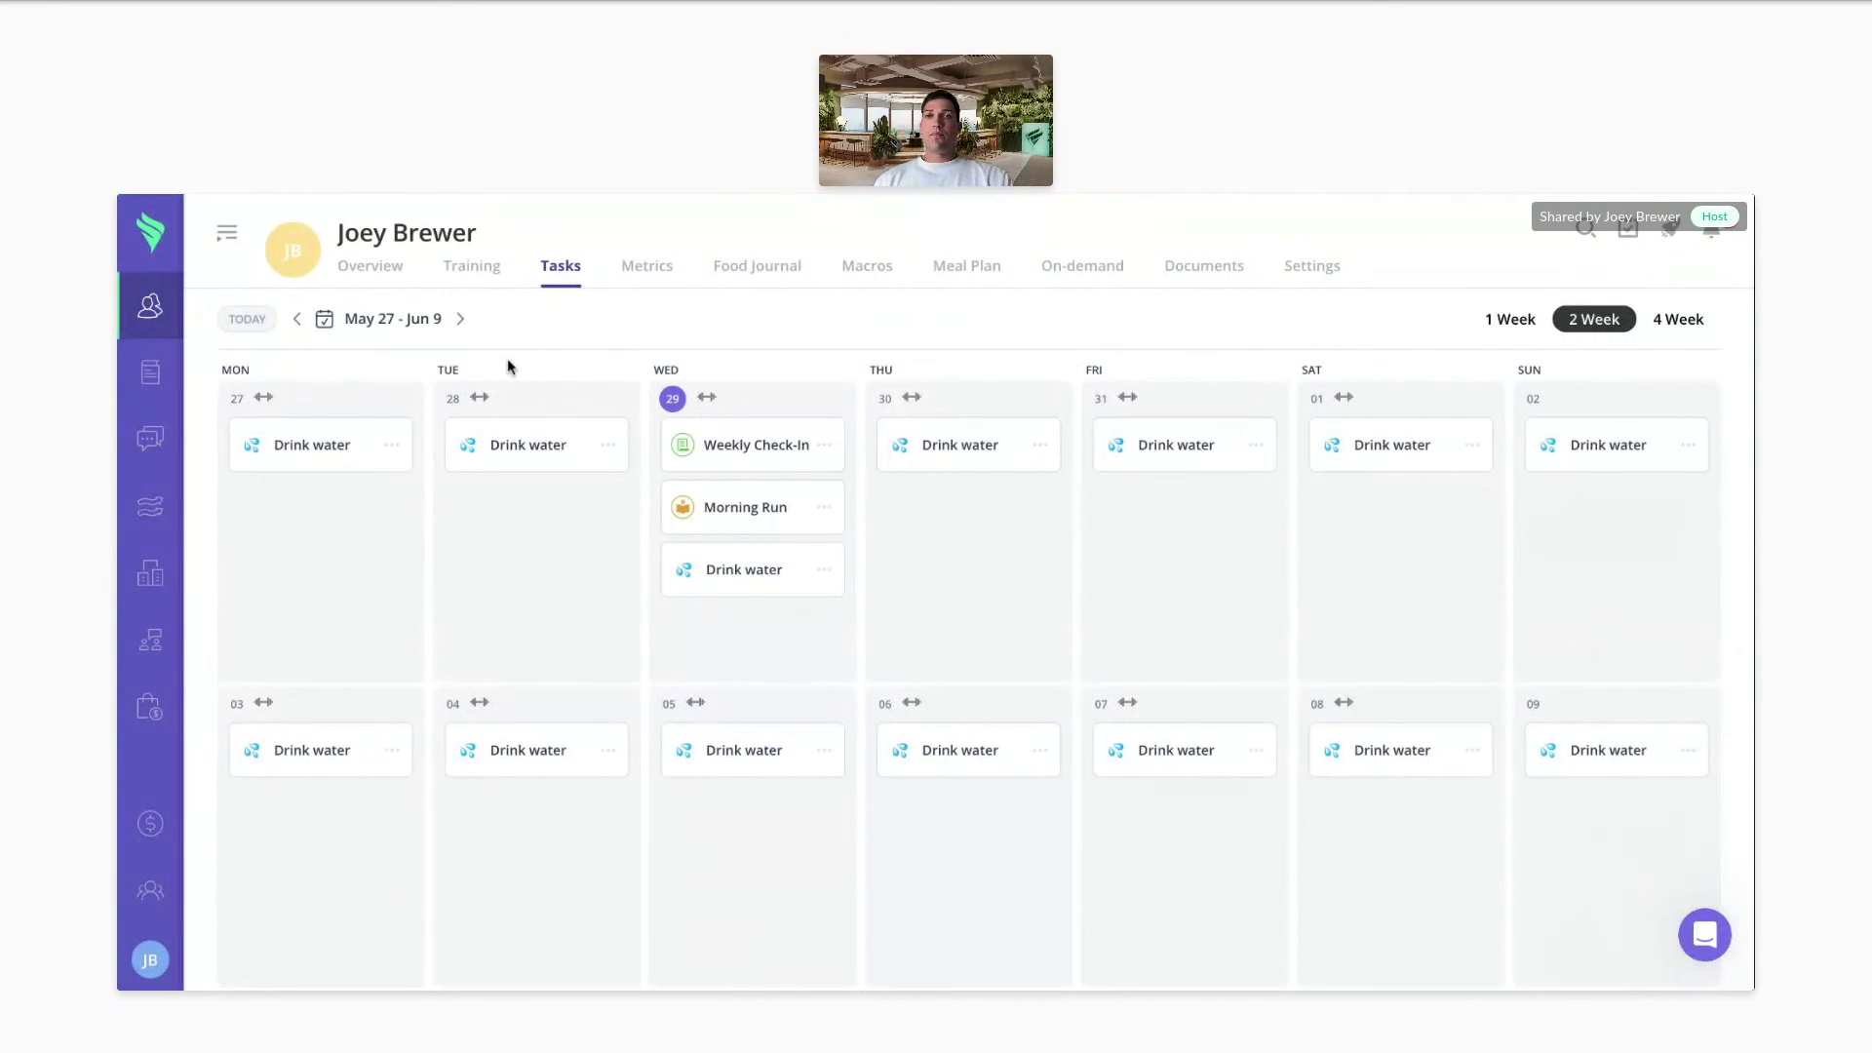
pyautogui.click(410, 402)
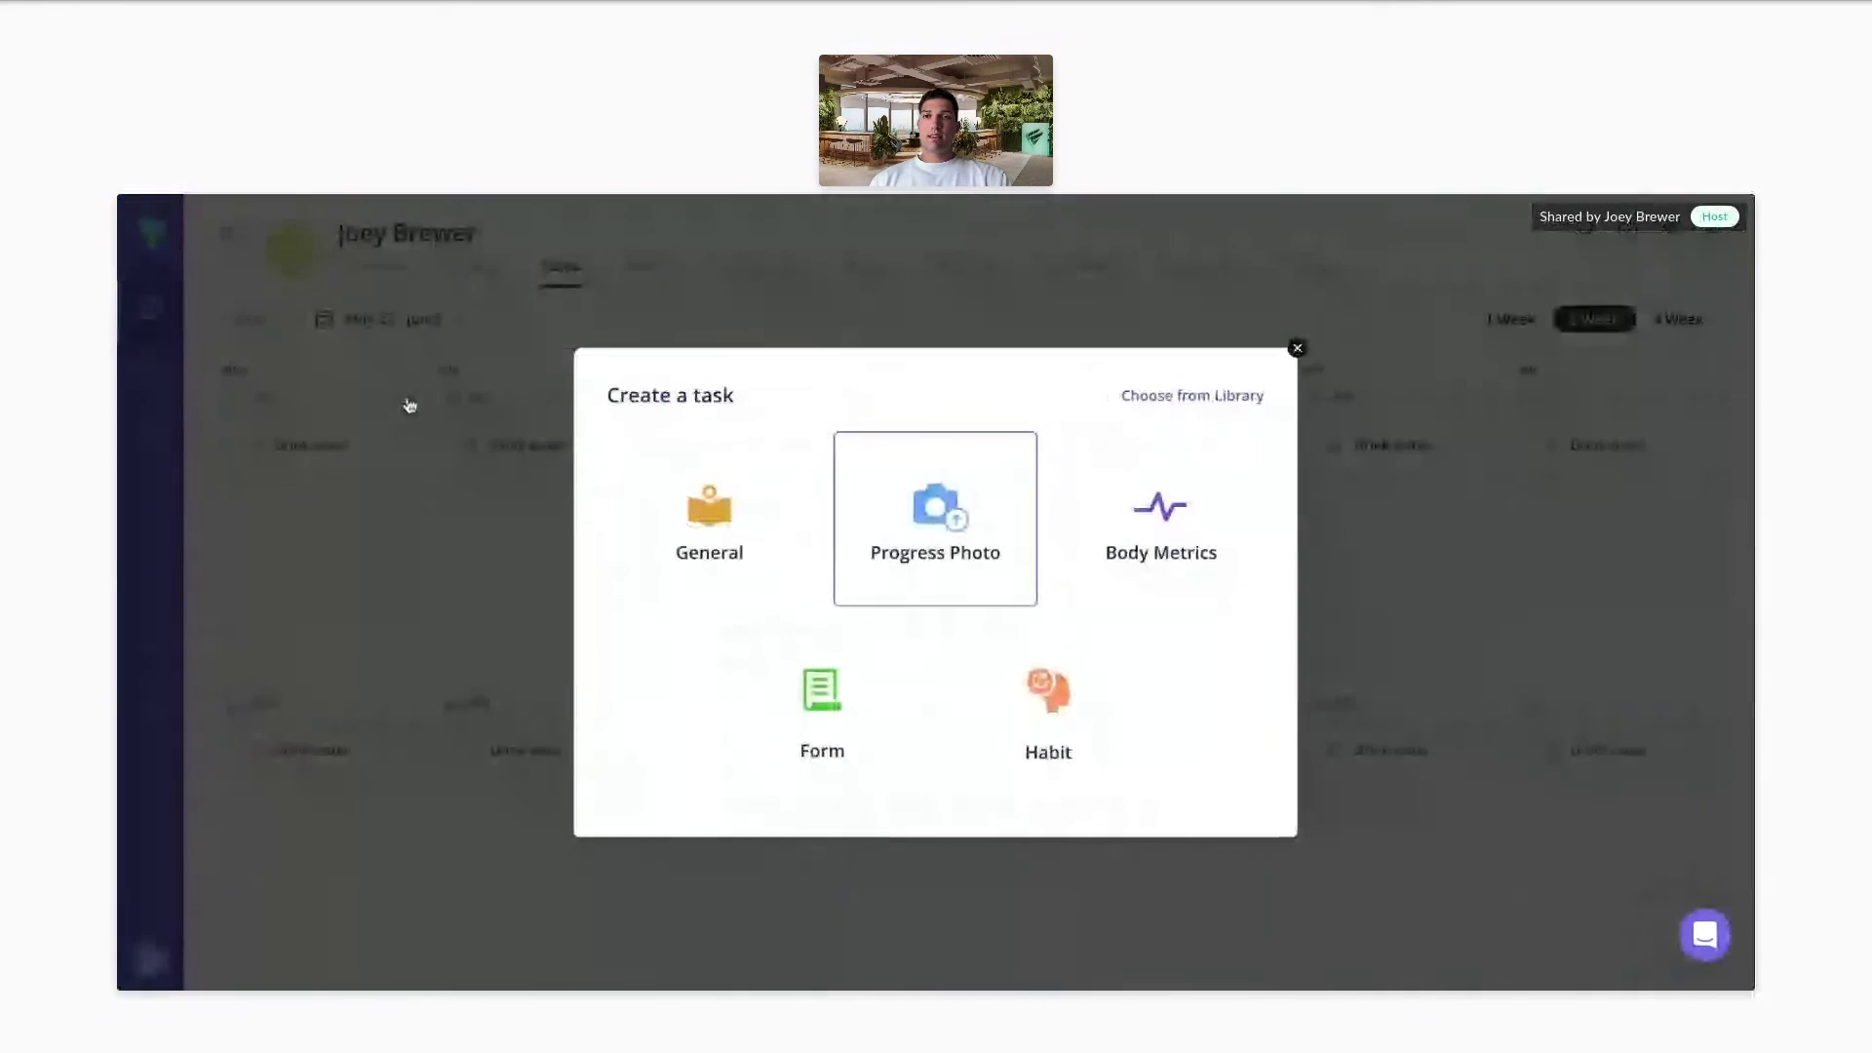
pyautogui.click(700, 522)
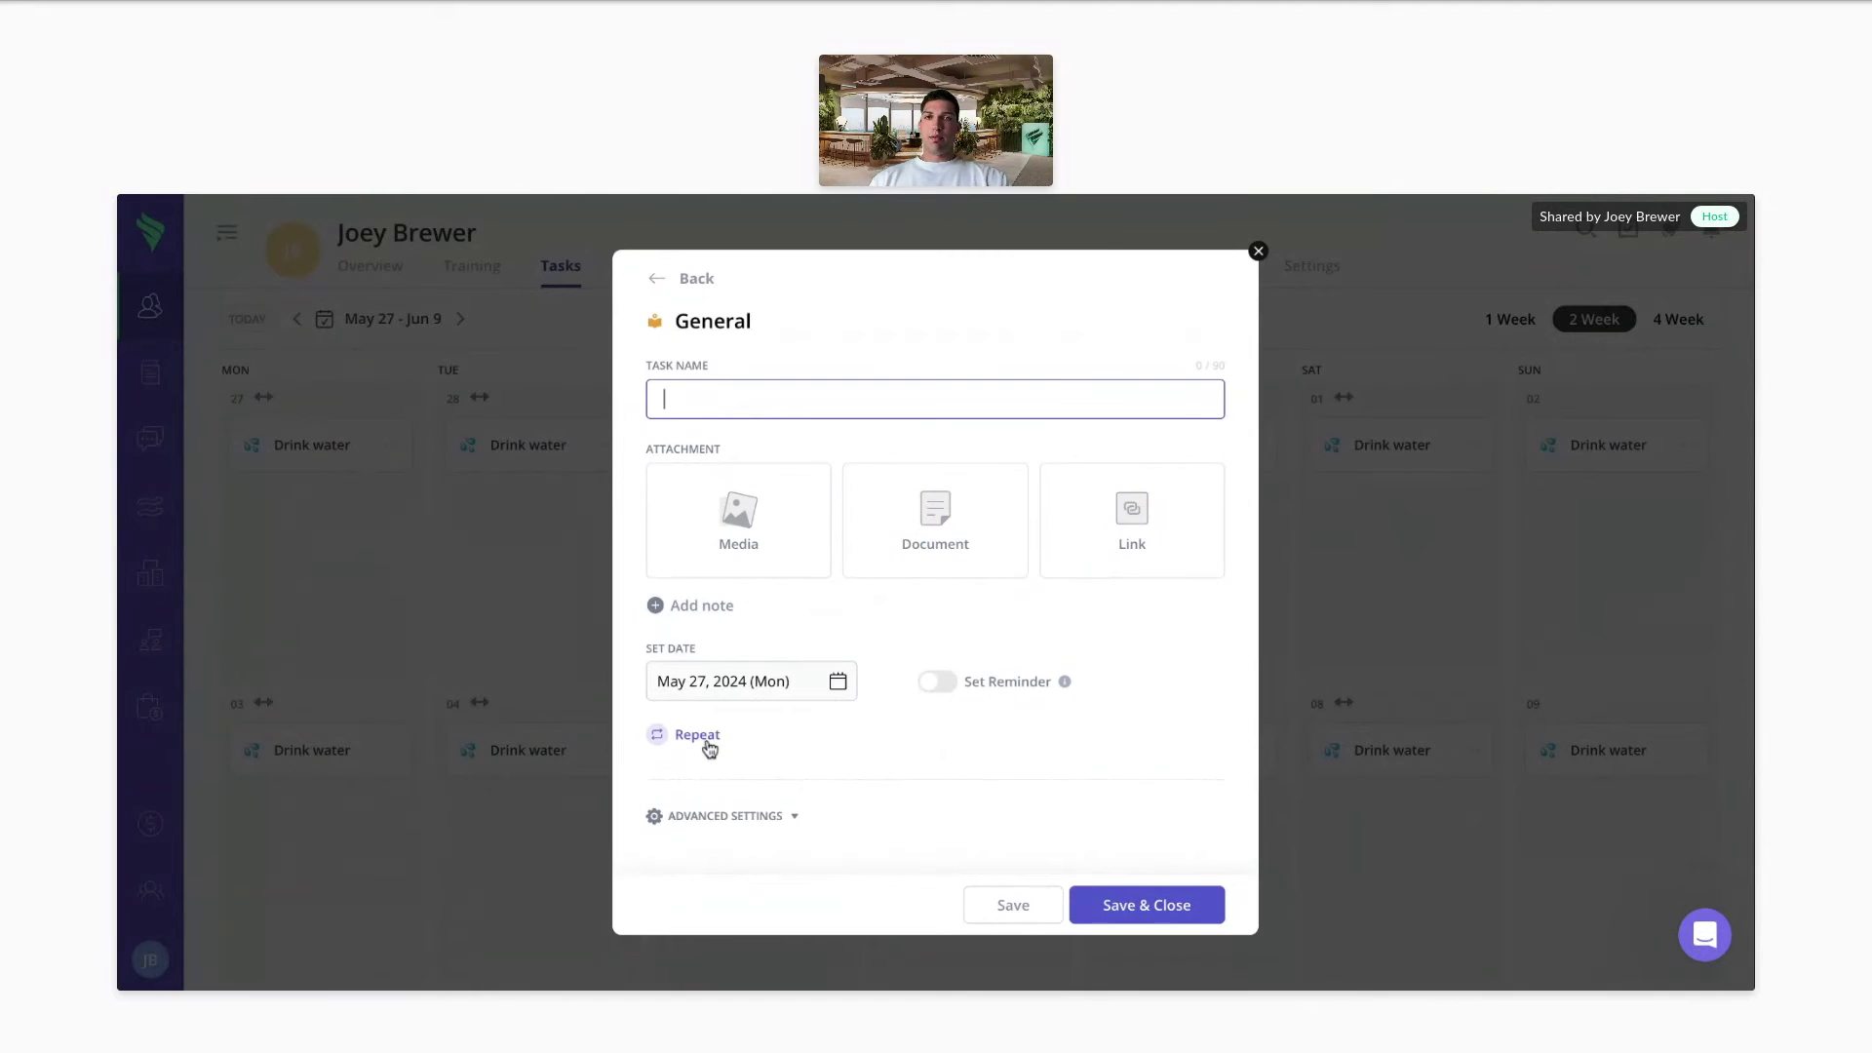
pyautogui.click(659, 279)
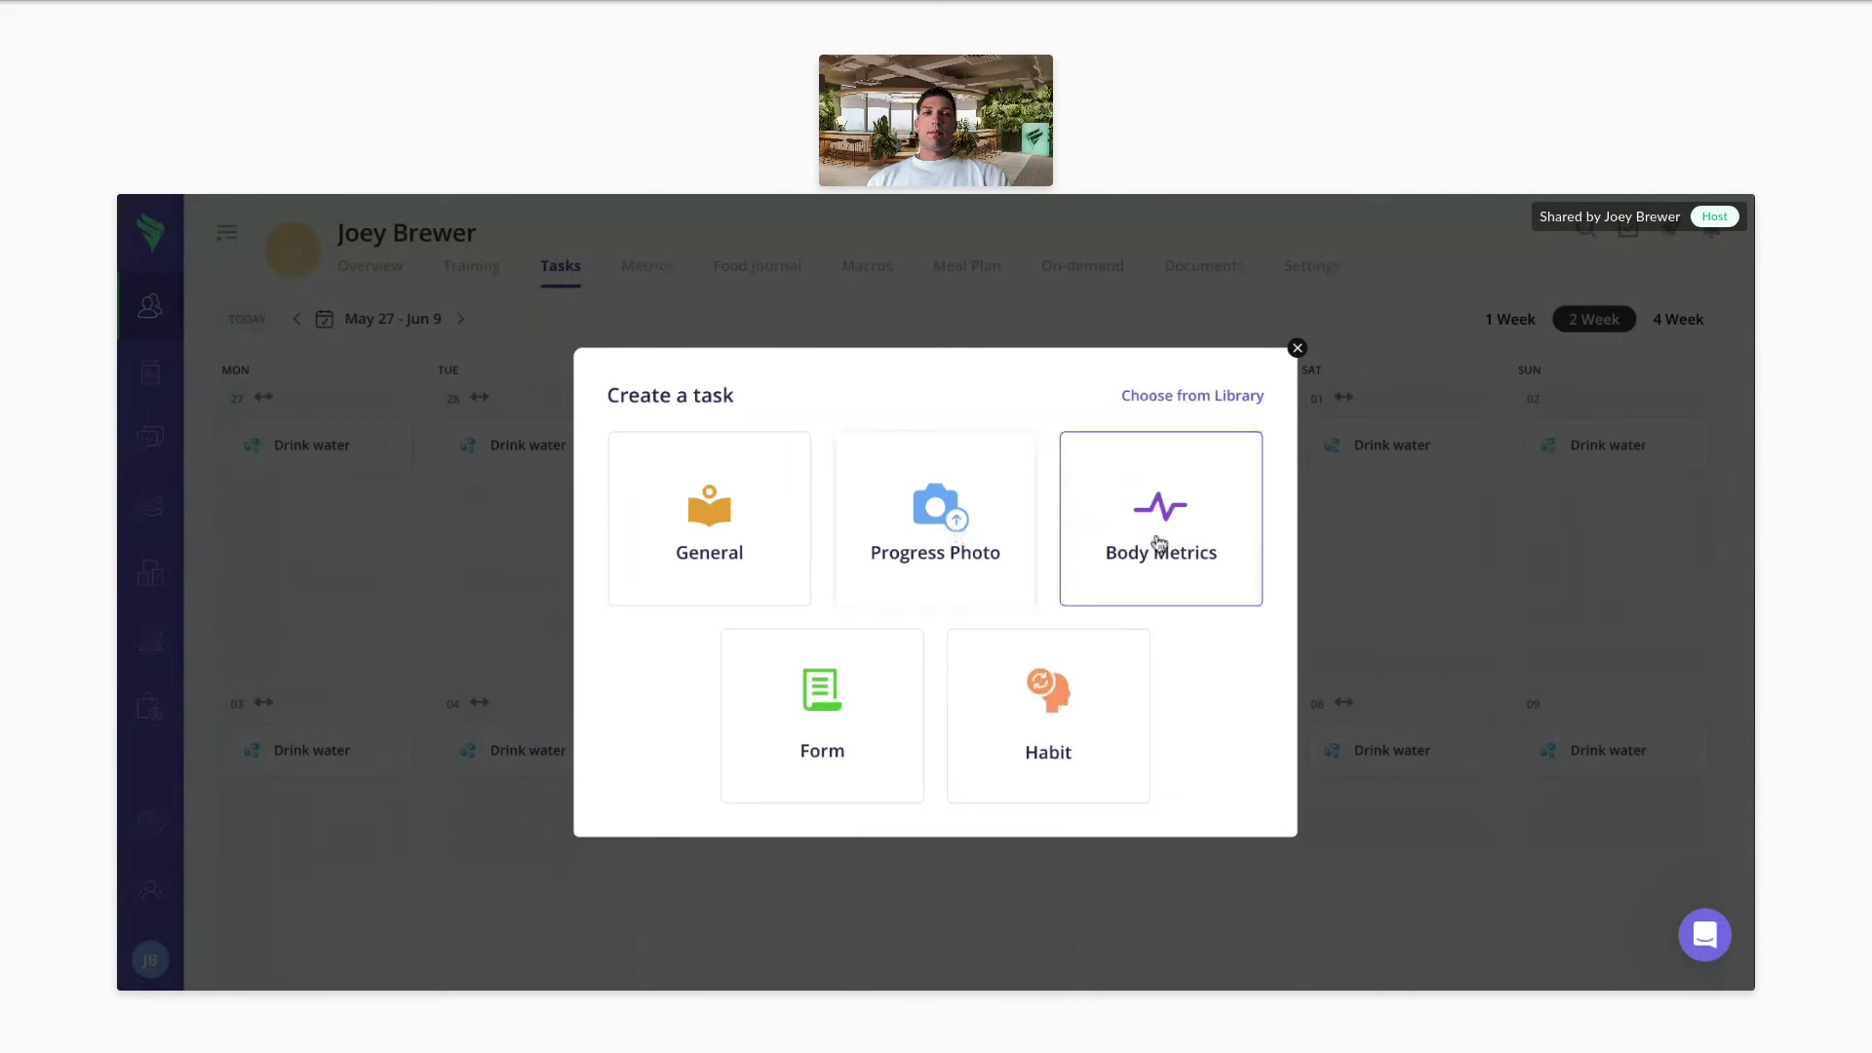
# - Look at the habit and form task types, then close without creating a task
pyautogui.click(1091, 689)
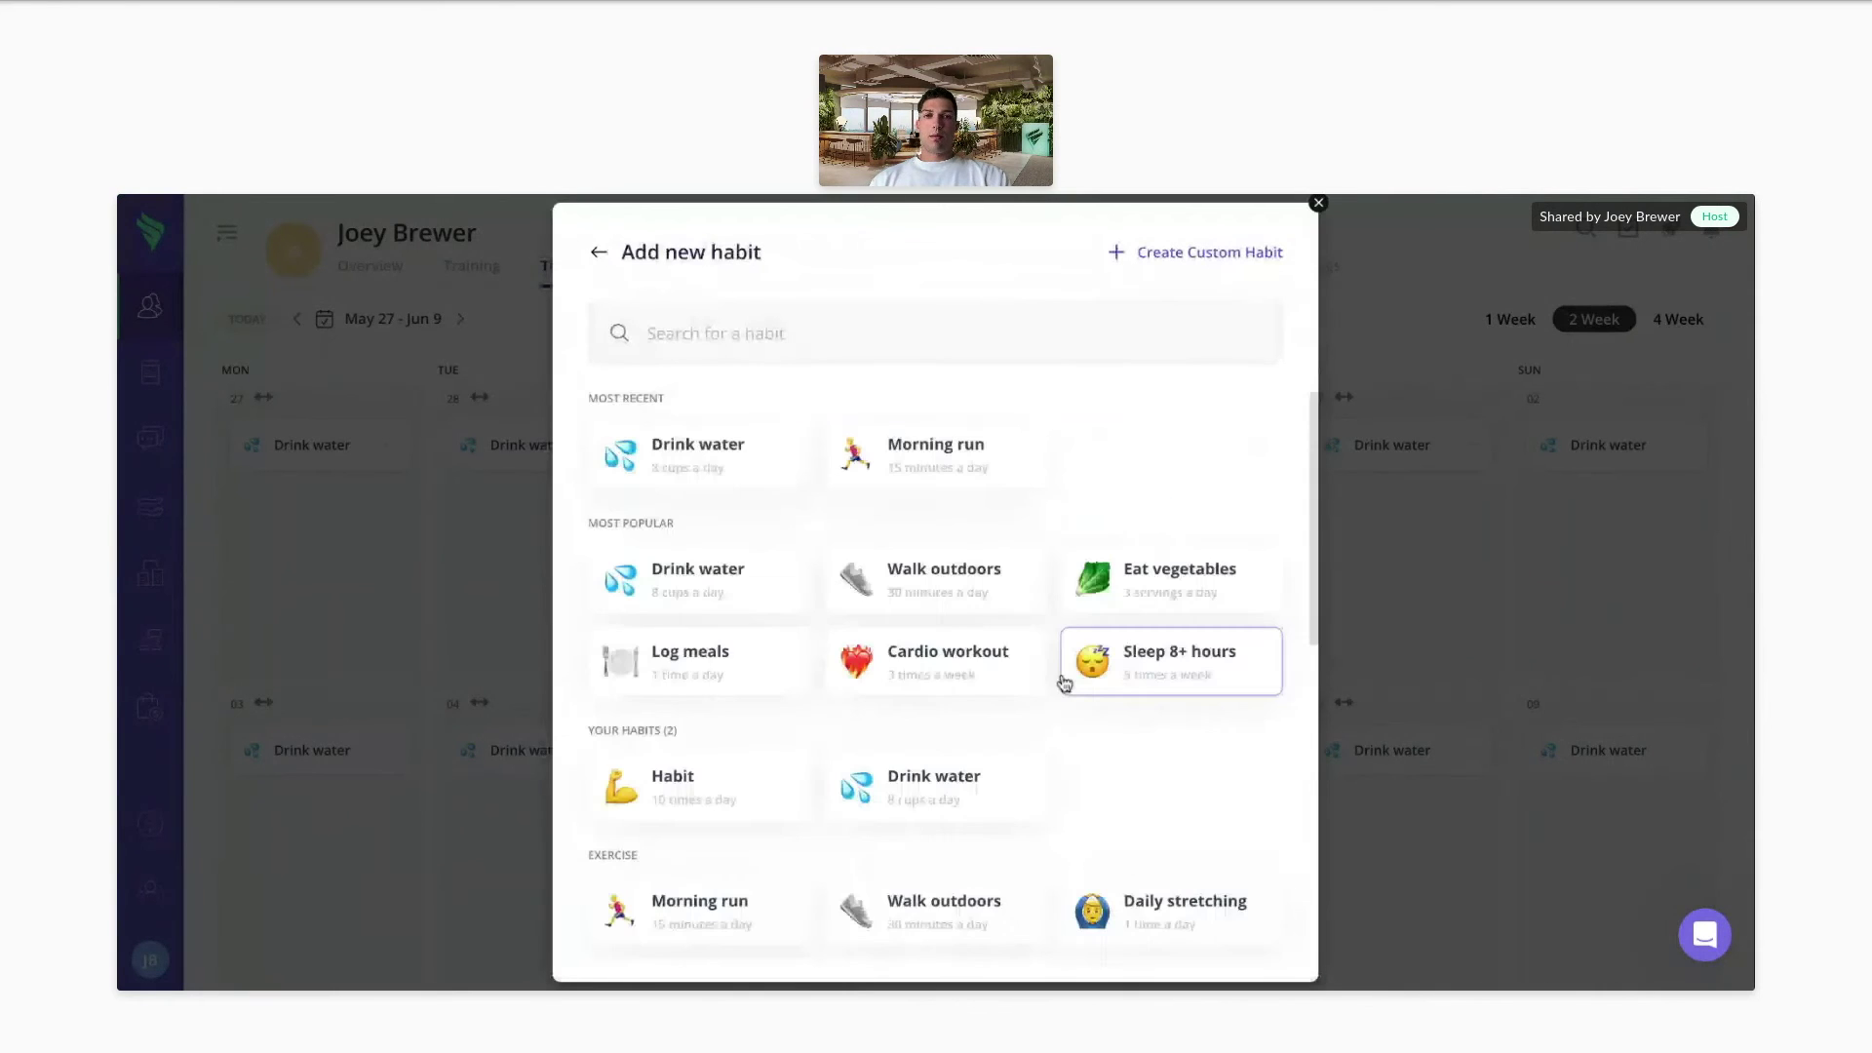
pyautogui.scroll(-5, 1033, 663)
pyautogui.scroll(5, 1032, 660)
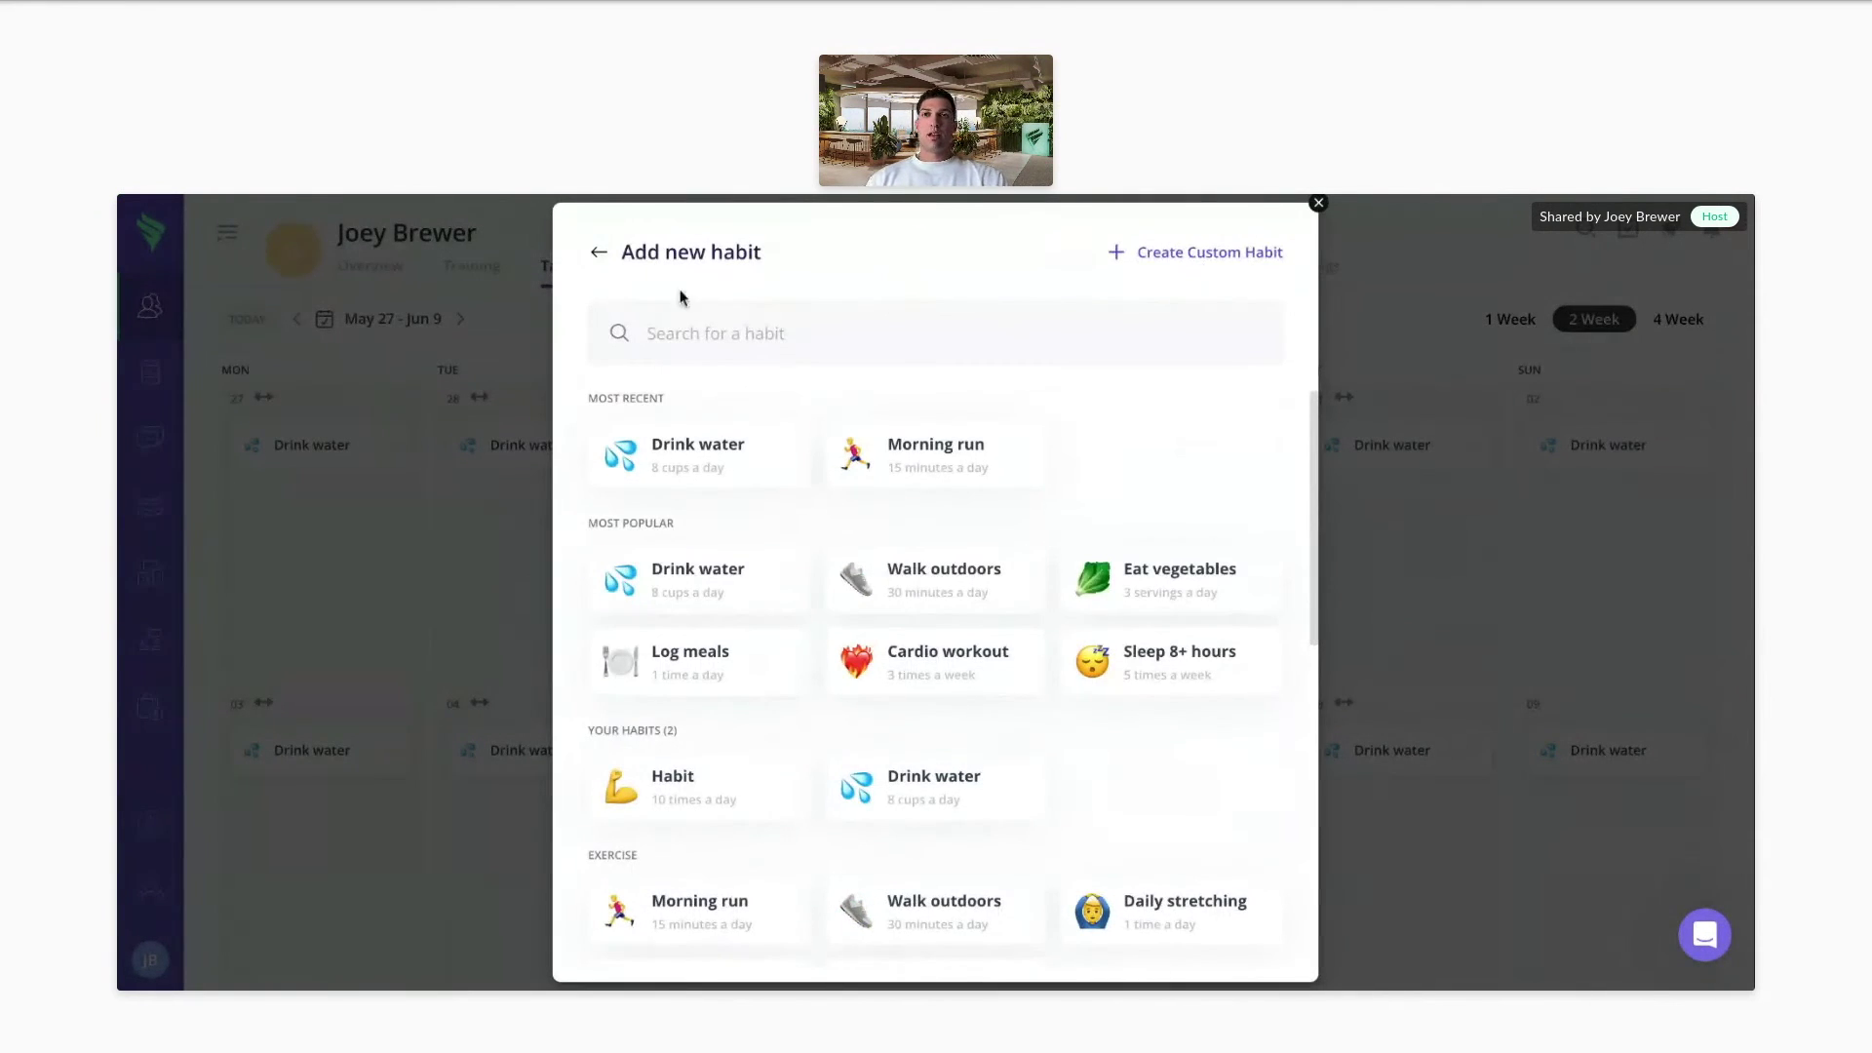
pyautogui.click(599, 254)
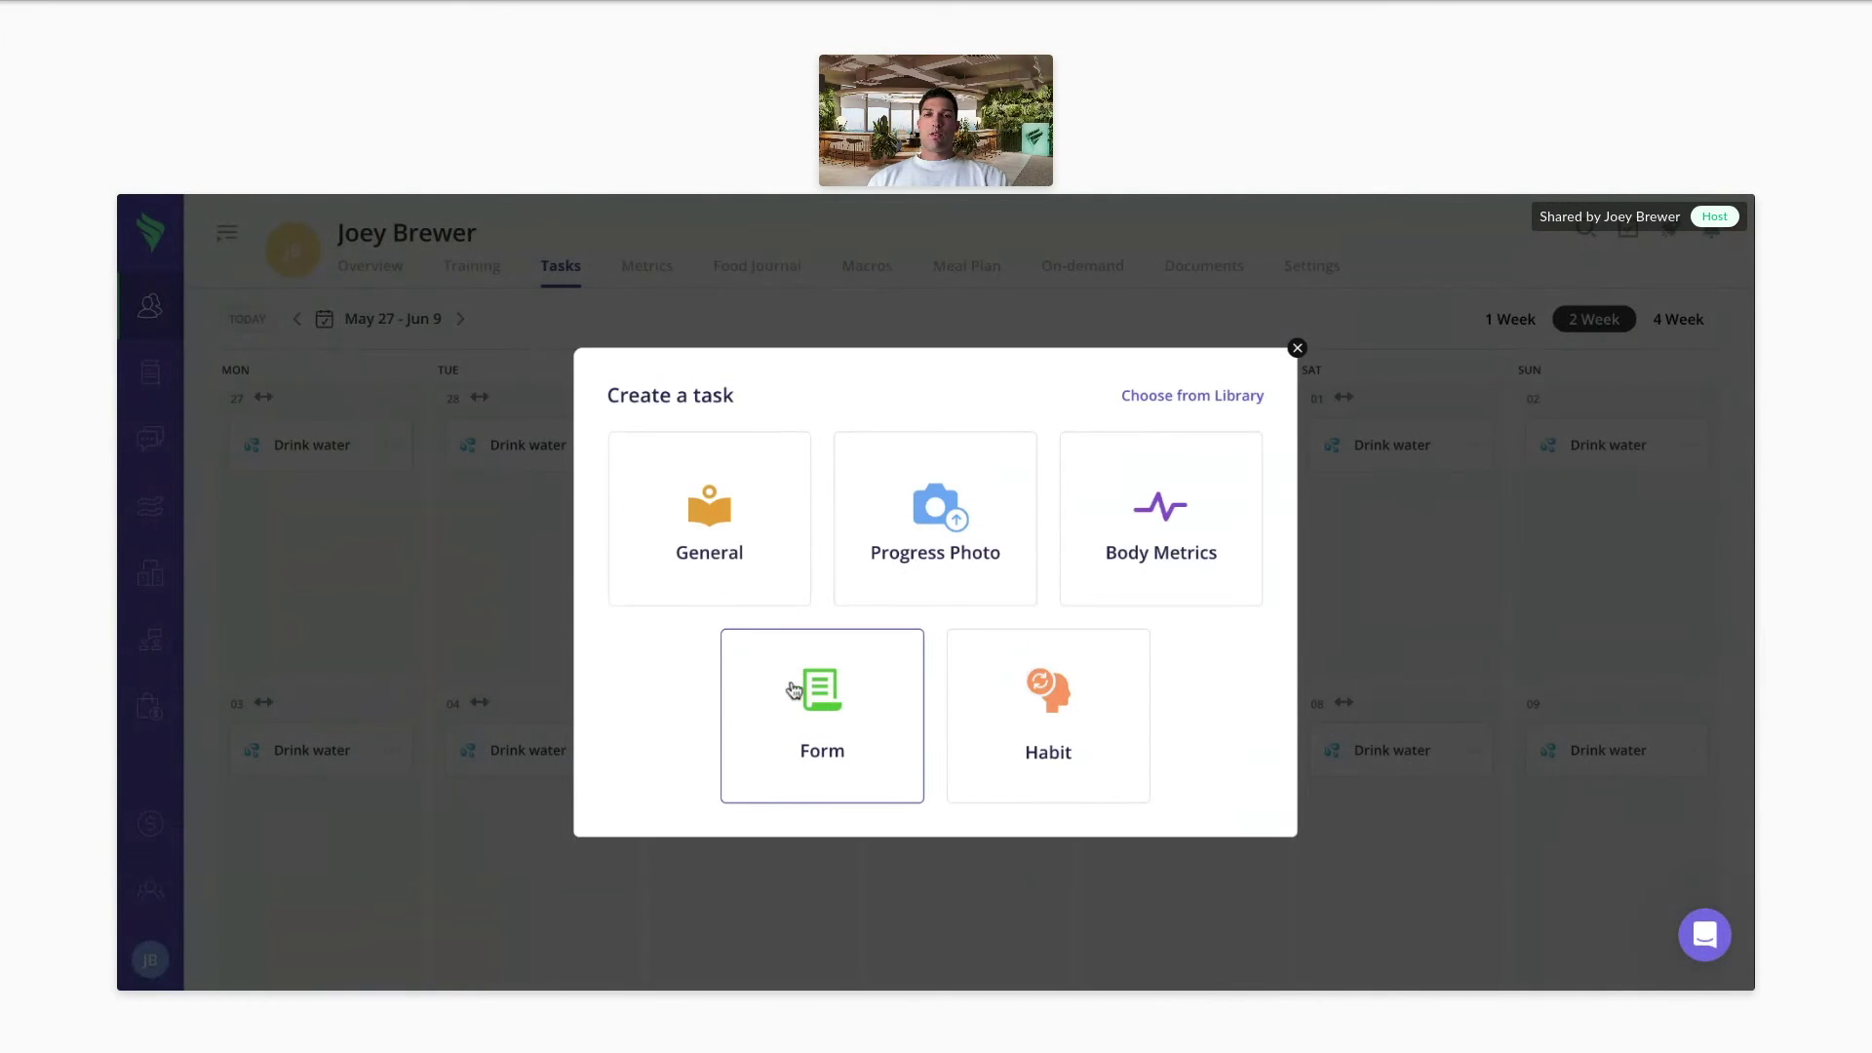
pyautogui.click(801, 694)
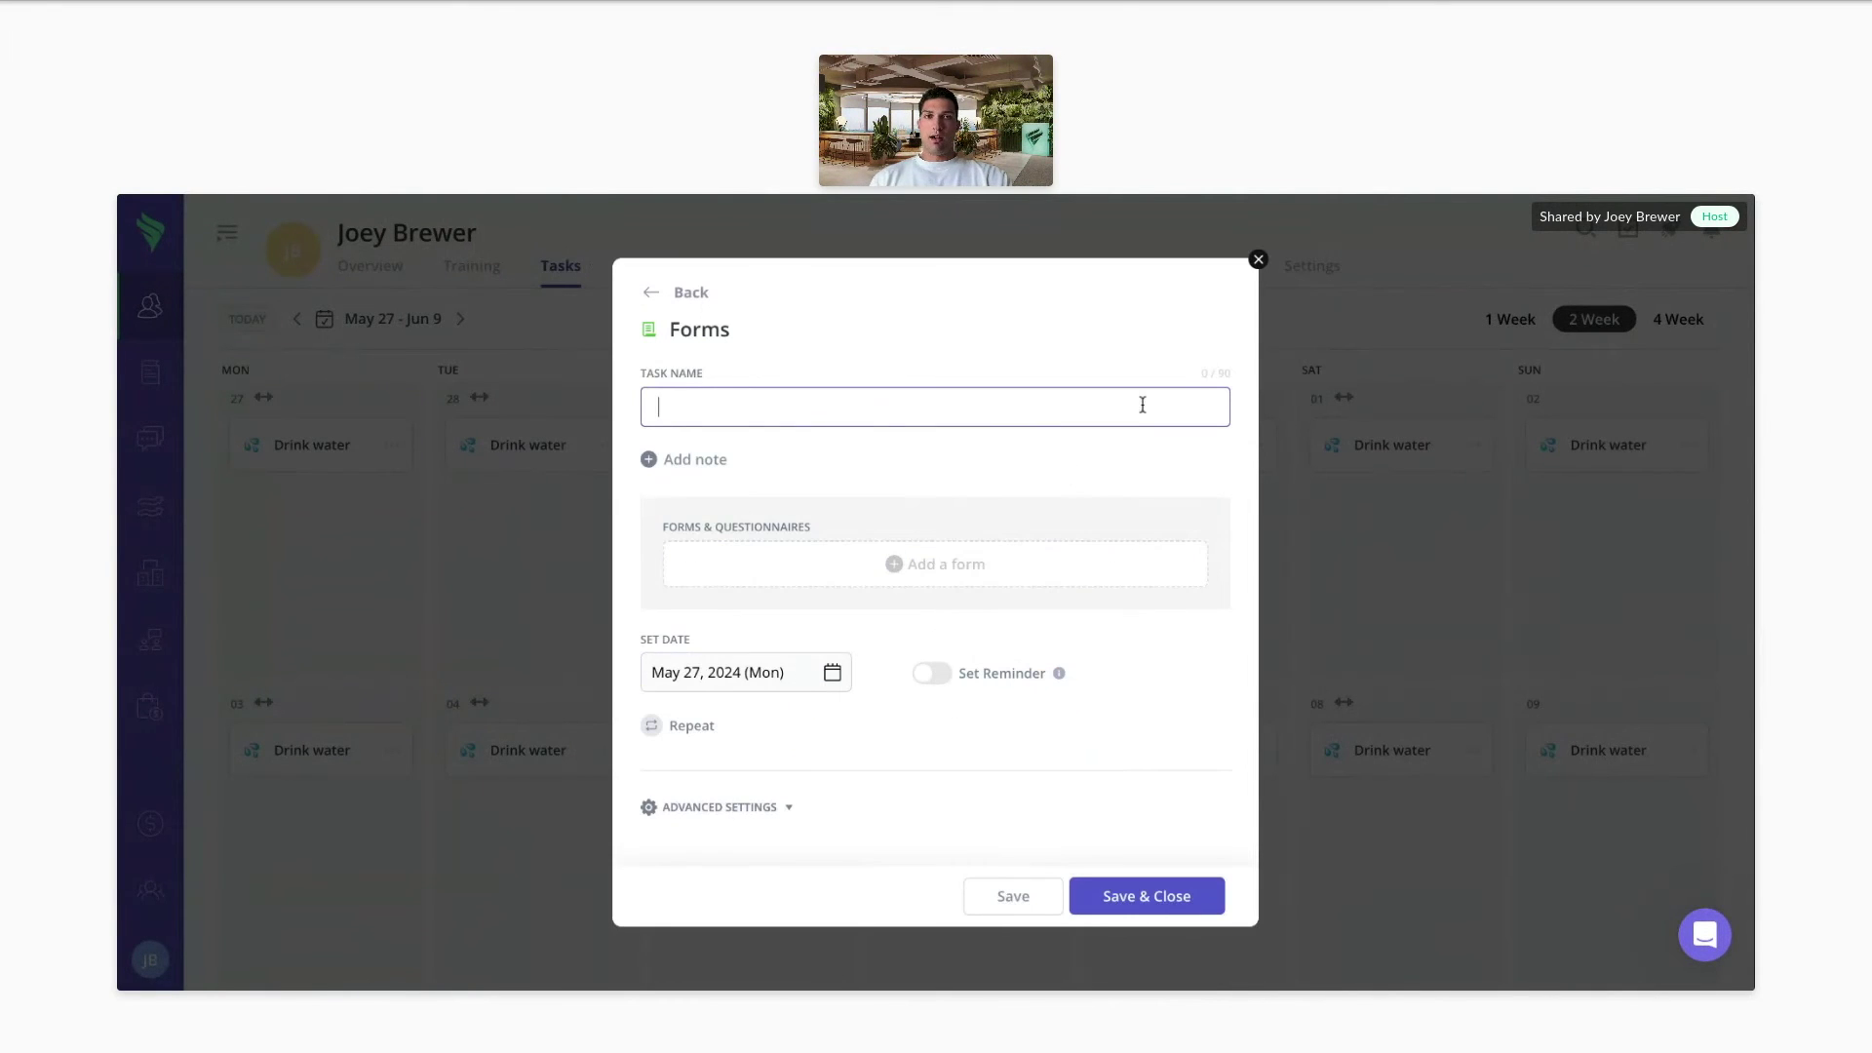
pyautogui.click(1257, 260)
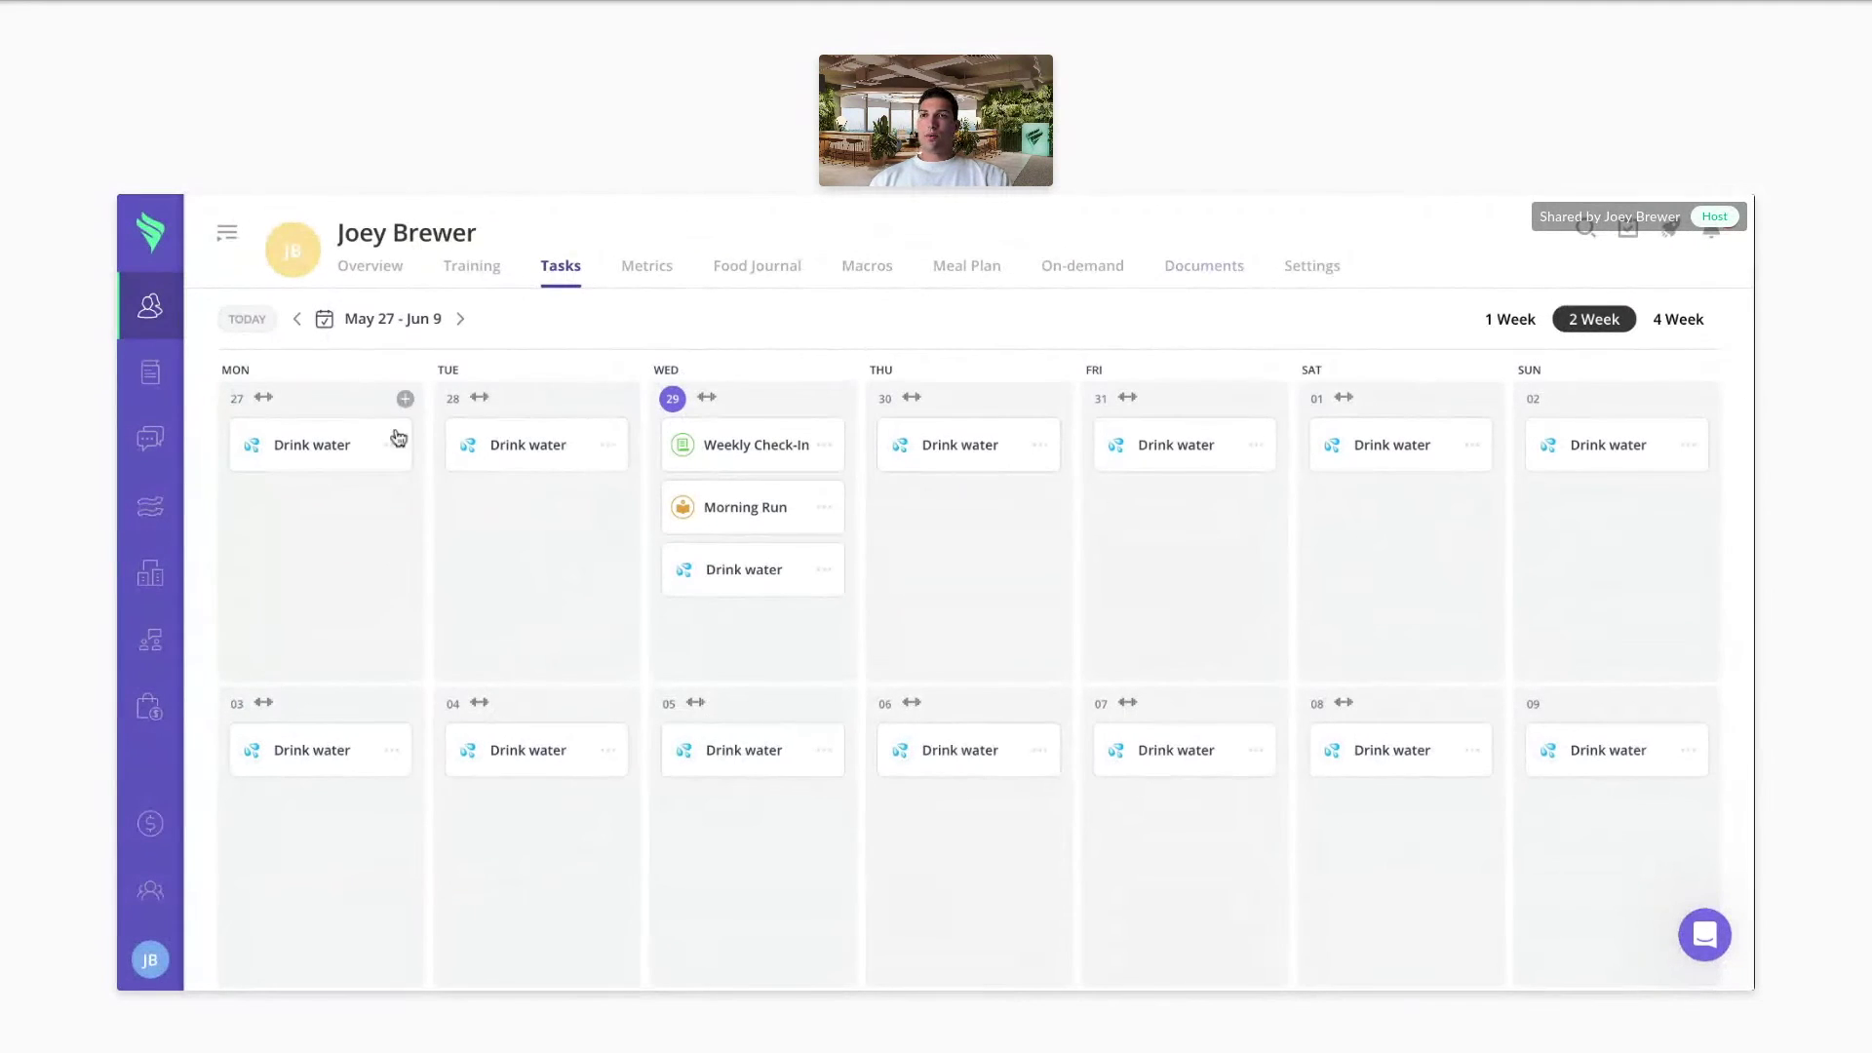
# - Scroll through the Welcome Form in Forms & Questionnaires, then go back to All Clients
pyautogui.moveTo(152, 374)
pyautogui.click(322, 597)
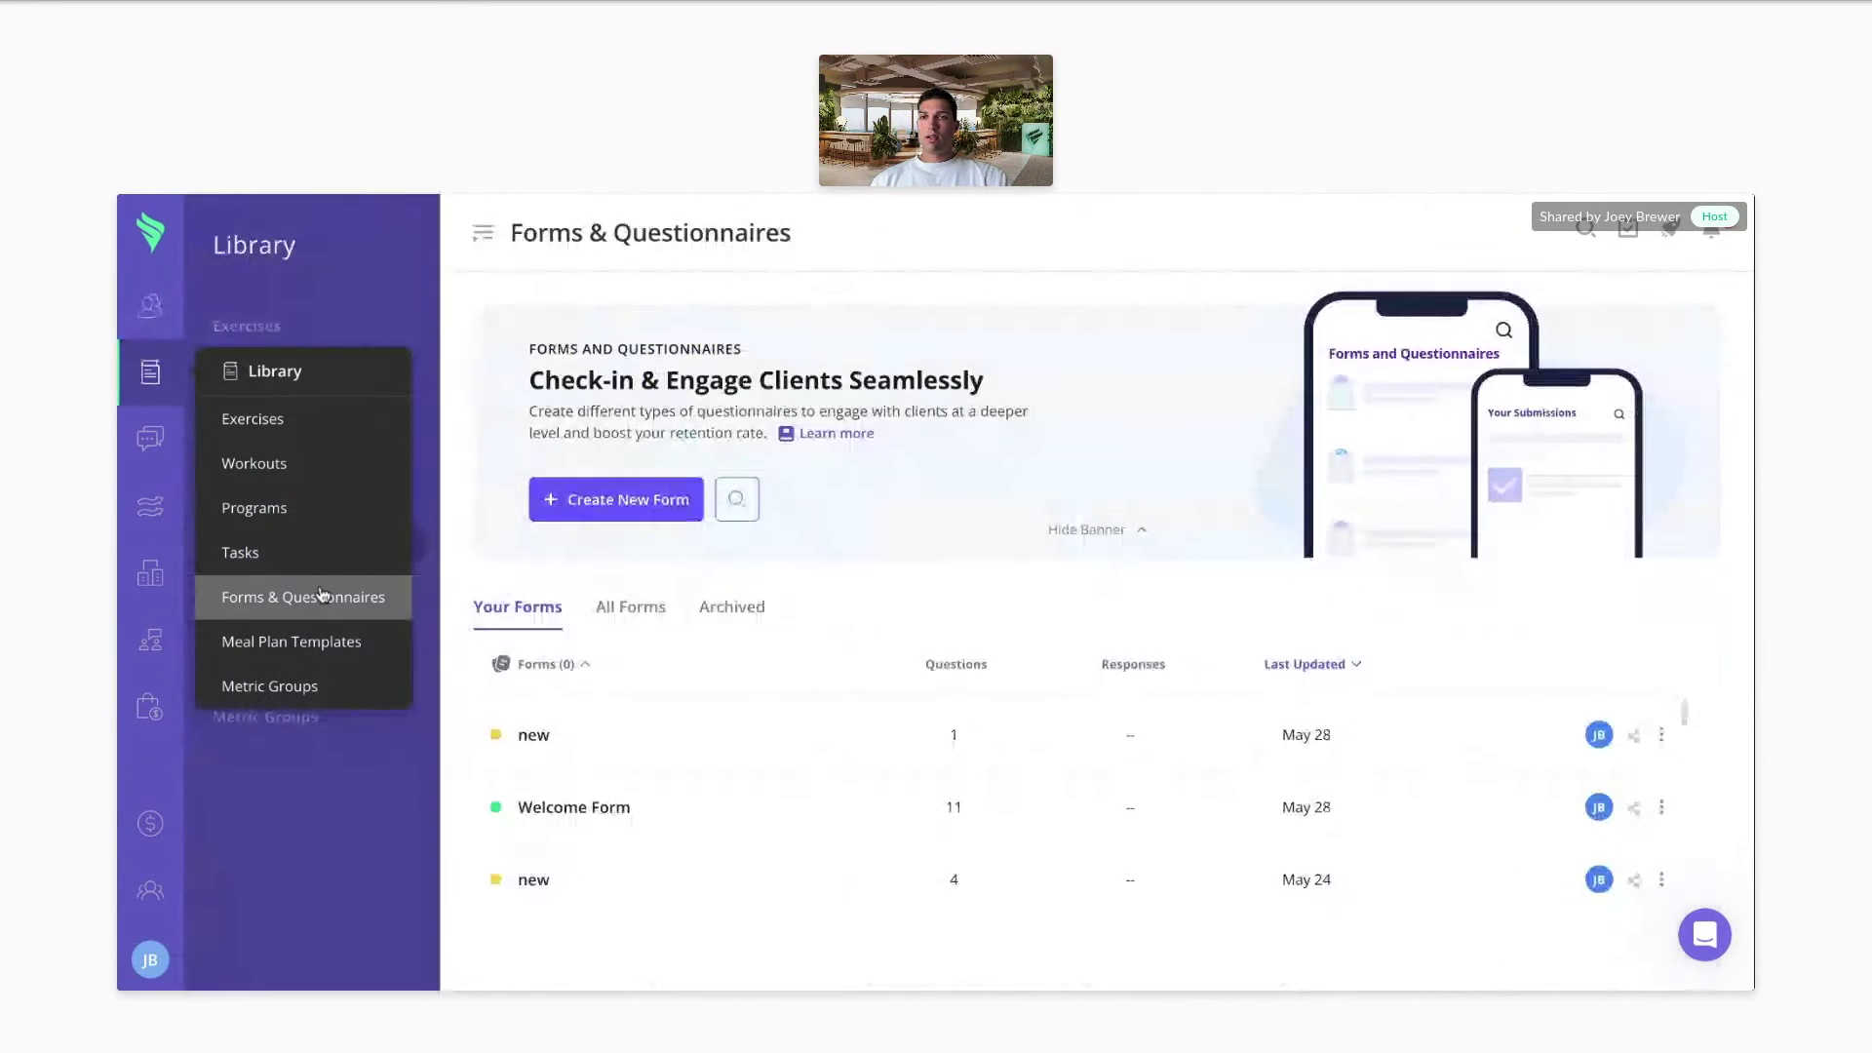
pyautogui.click(575, 809)
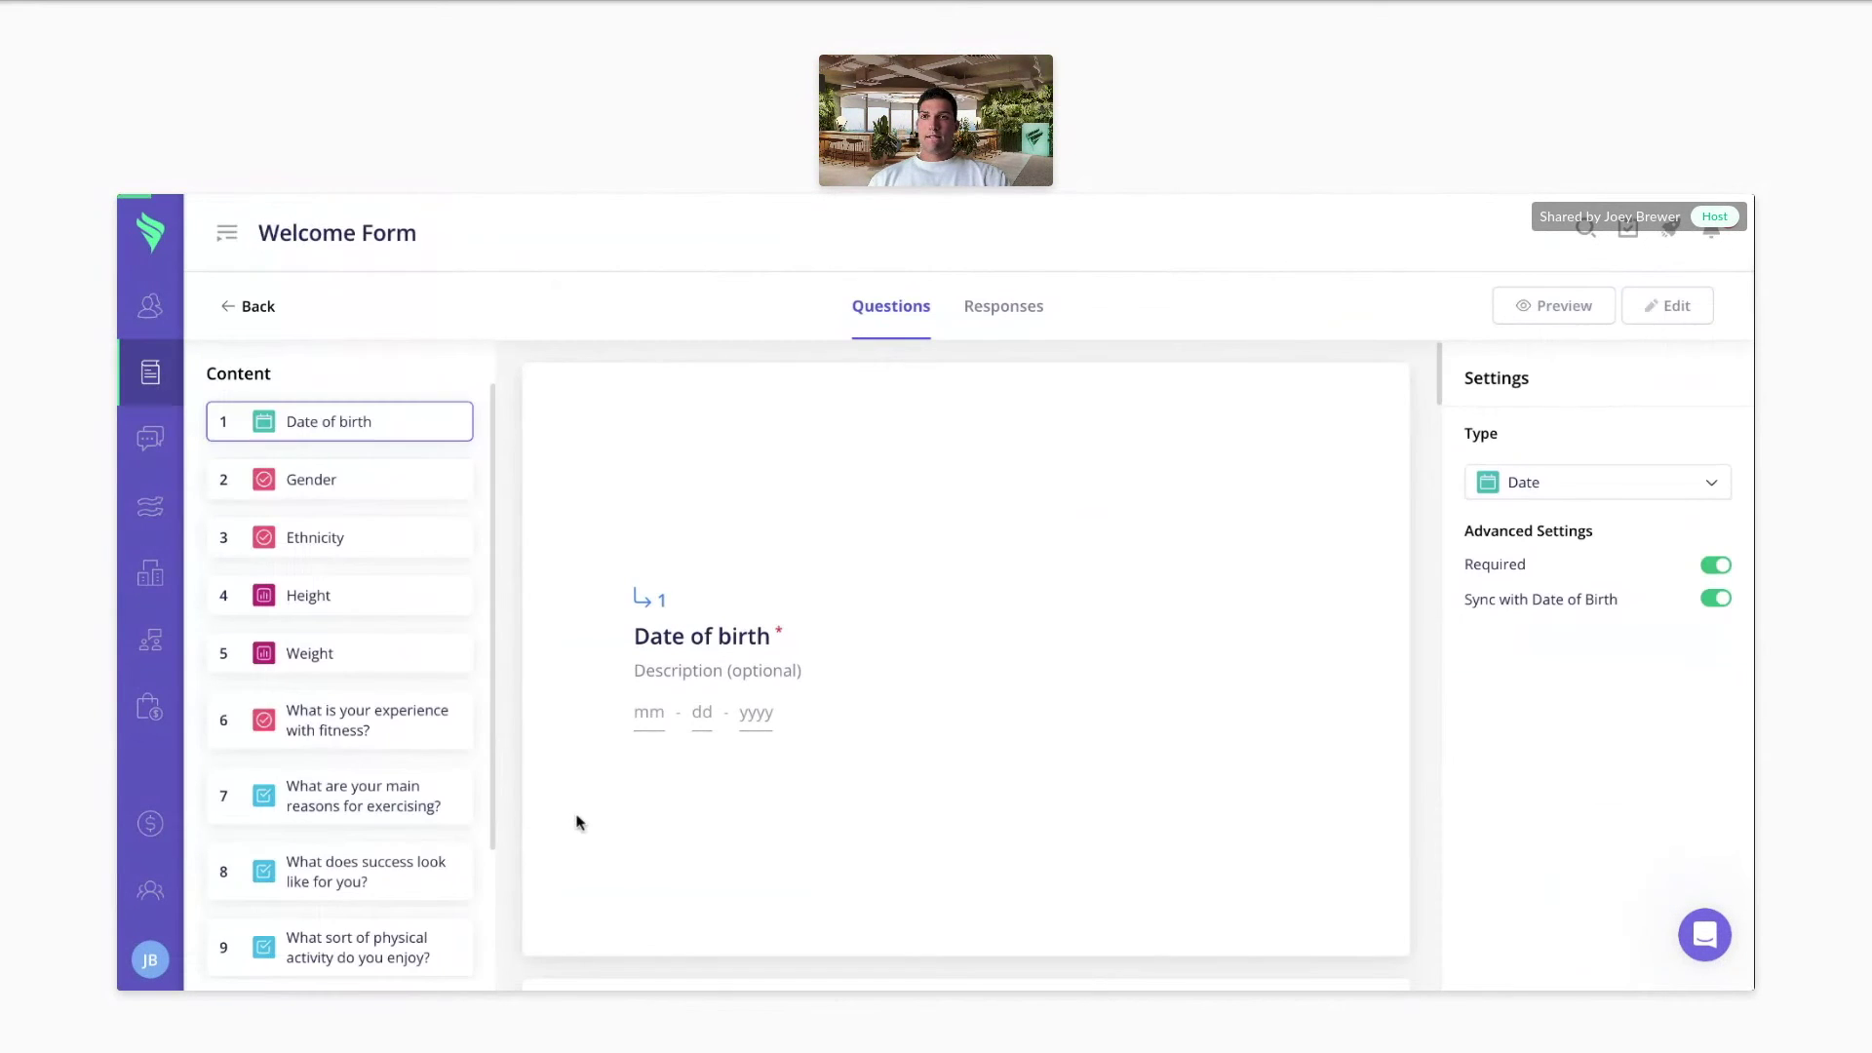
pyautogui.scroll(-3, 451, 543)
pyautogui.scroll(3, 451, 543)
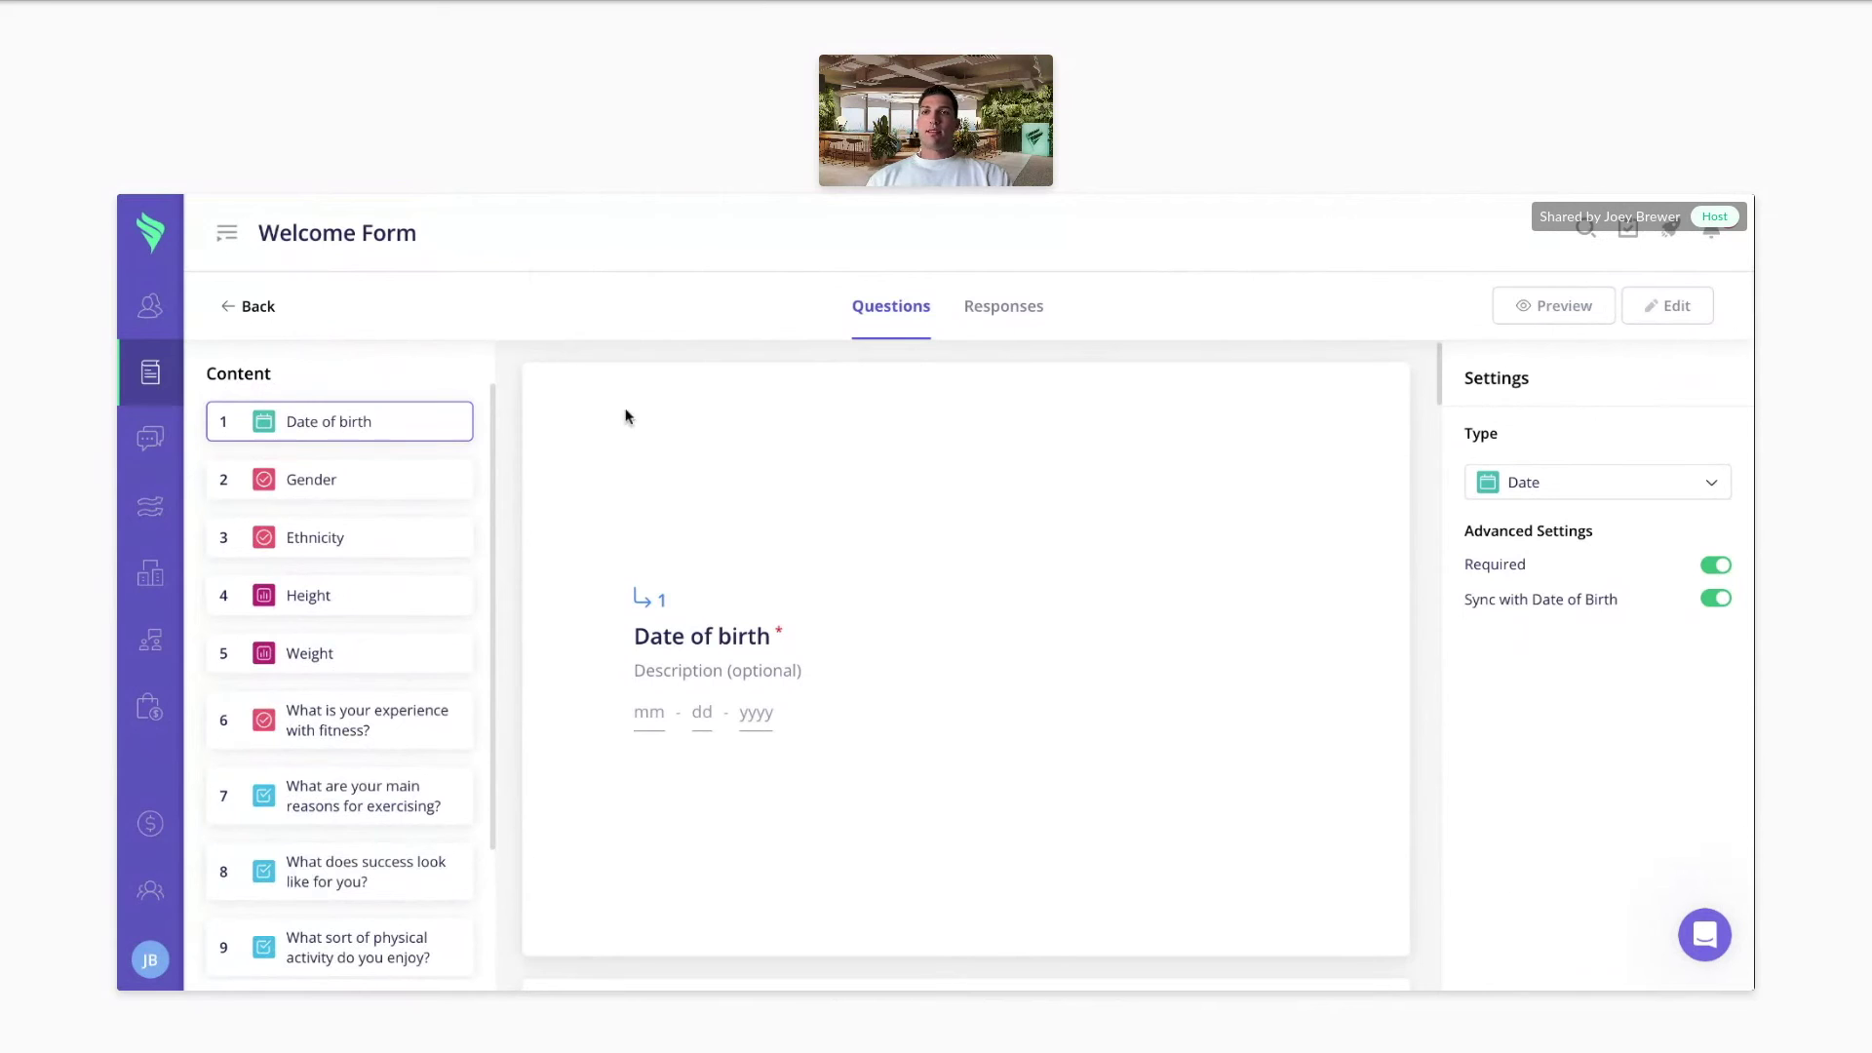
pyautogui.click(150, 306)
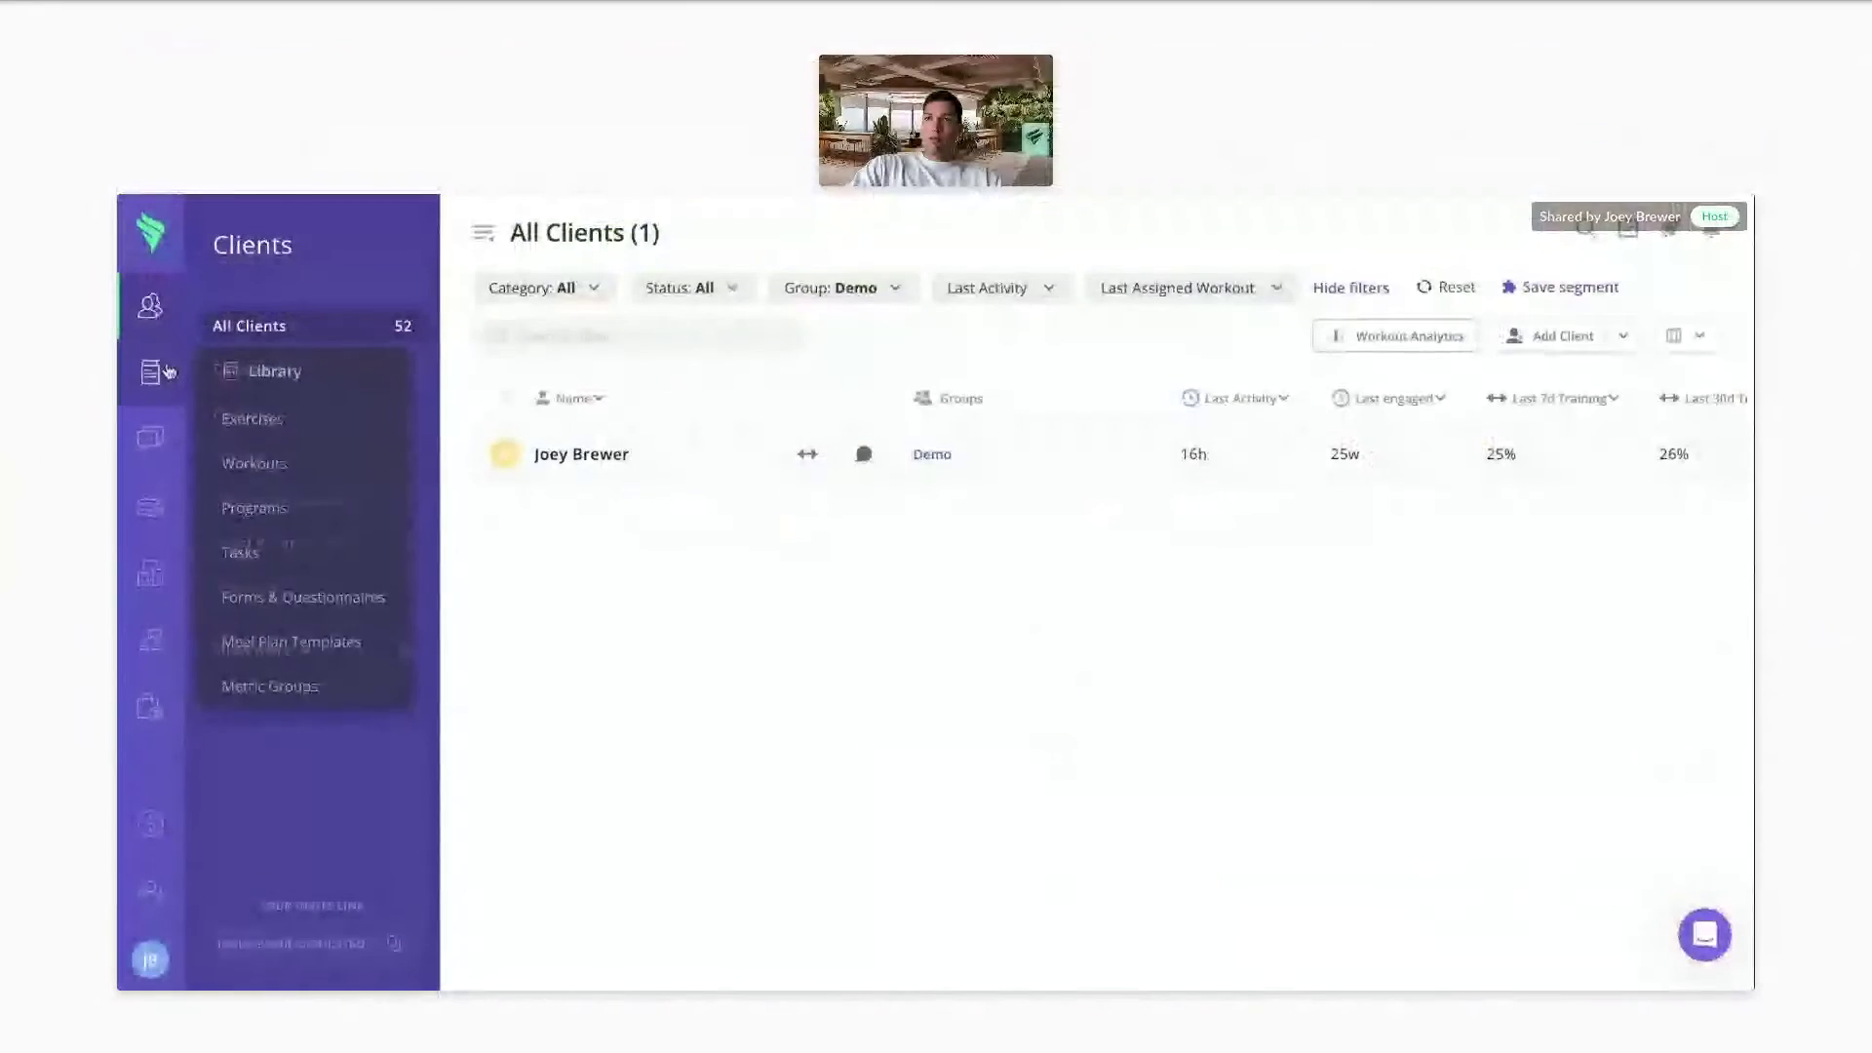
# - Browse the Exercises library list of 3569 exercises
pyautogui.click(285, 426)
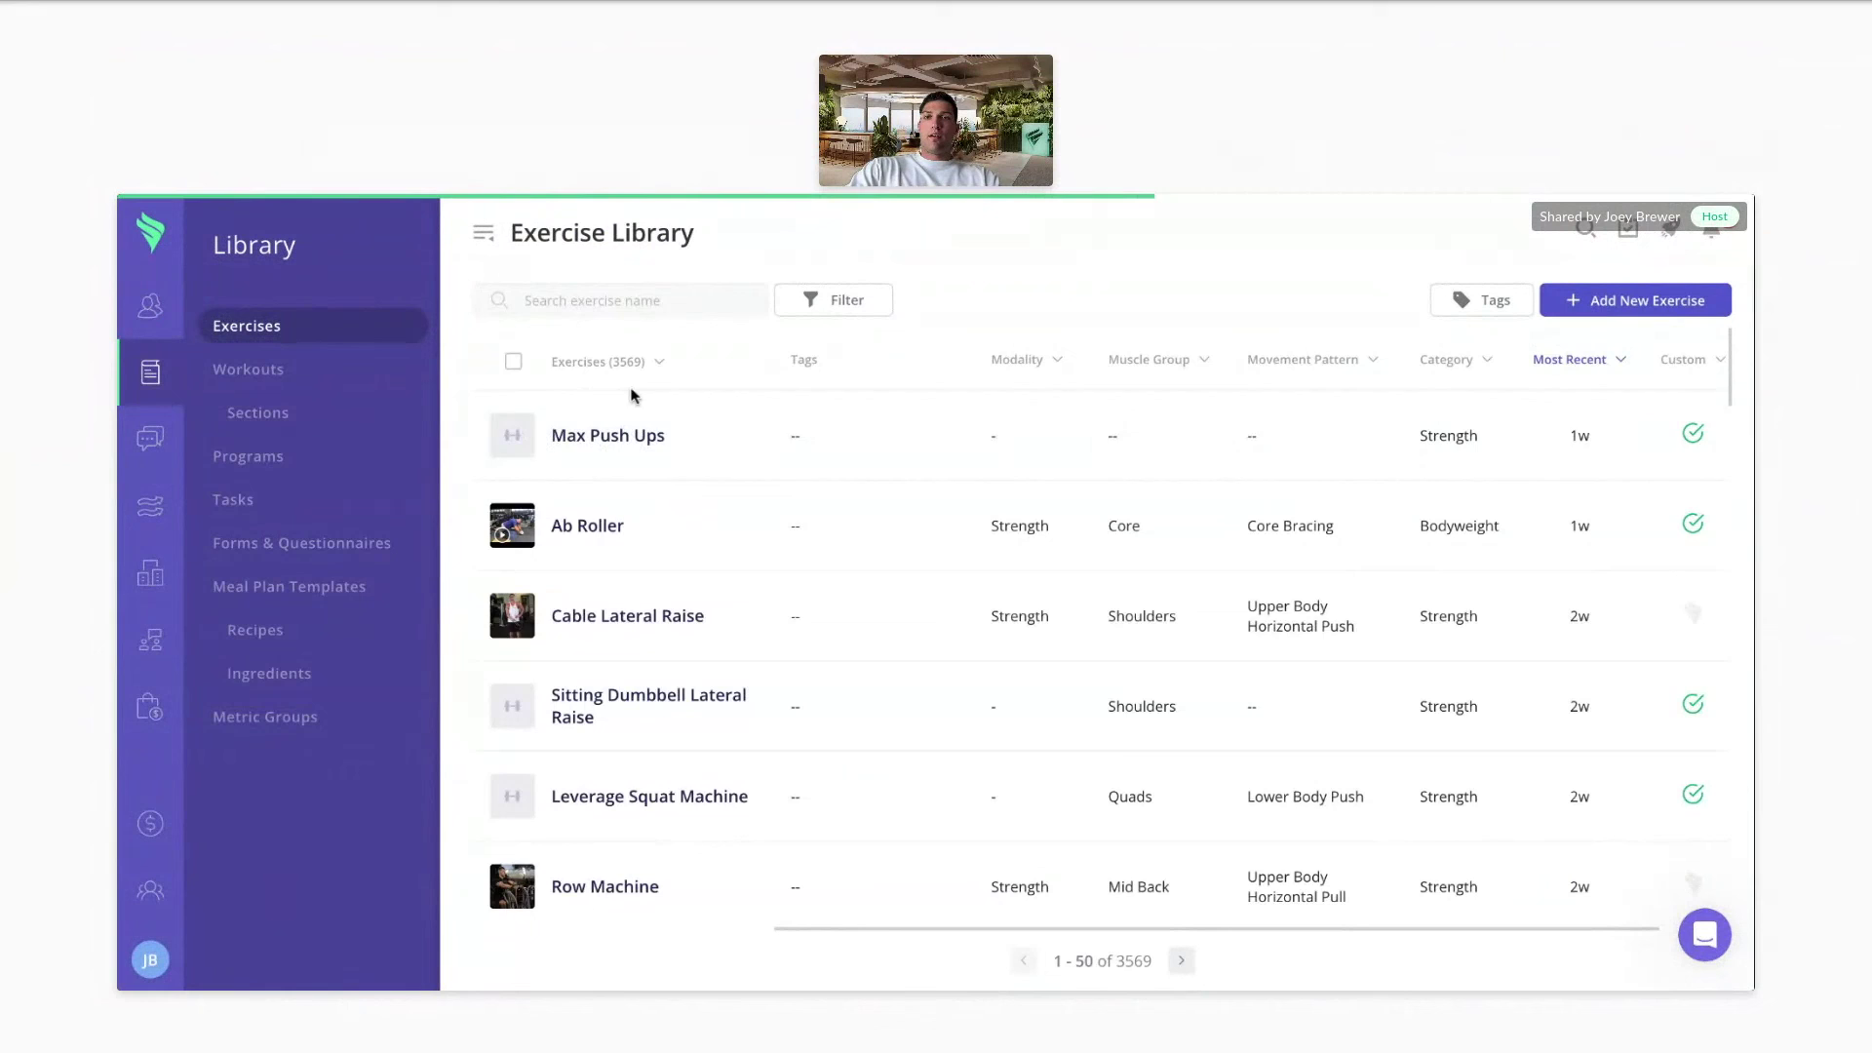
pyautogui.scroll(-3, 639, 604)
pyautogui.scroll(-5, 644, 604)
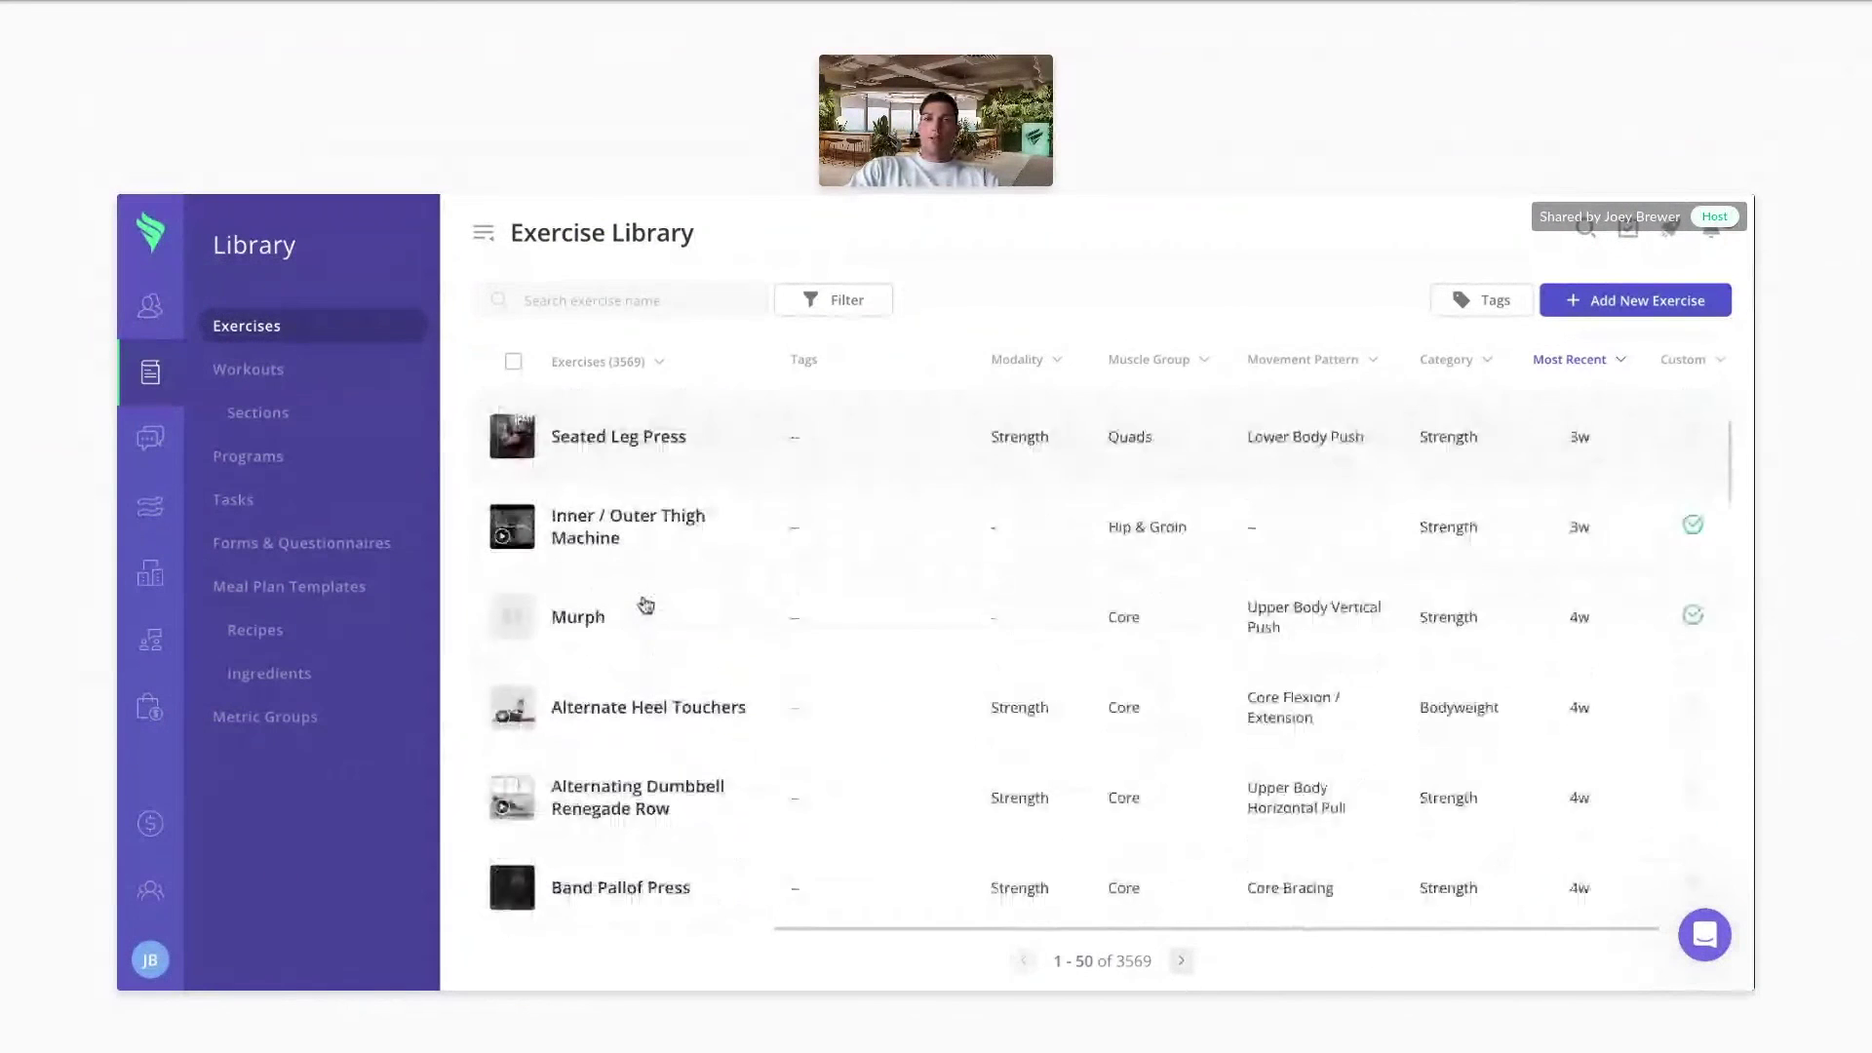
pyautogui.scroll(8, 643, 605)
pyautogui.scroll(2, 644, 605)
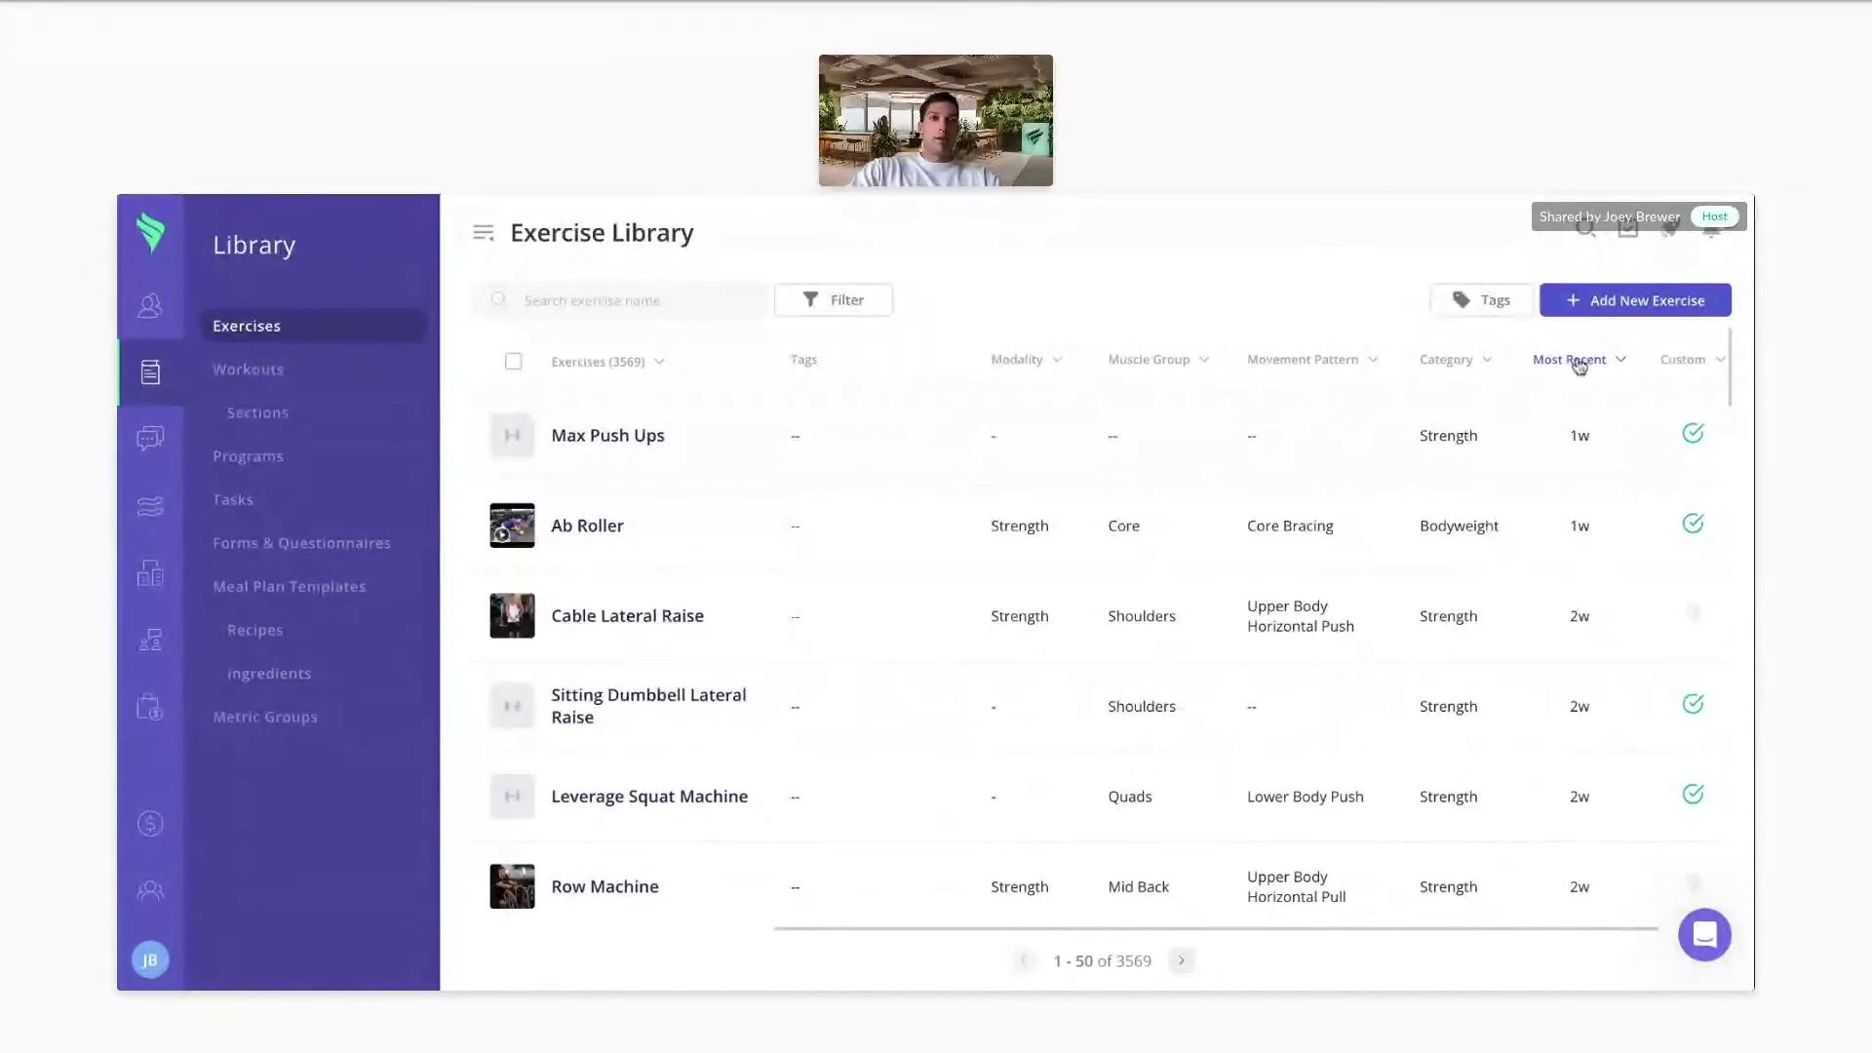
# - Start a new exercise and select its video link field, leaving it empty
pyautogui.click(1637, 299)
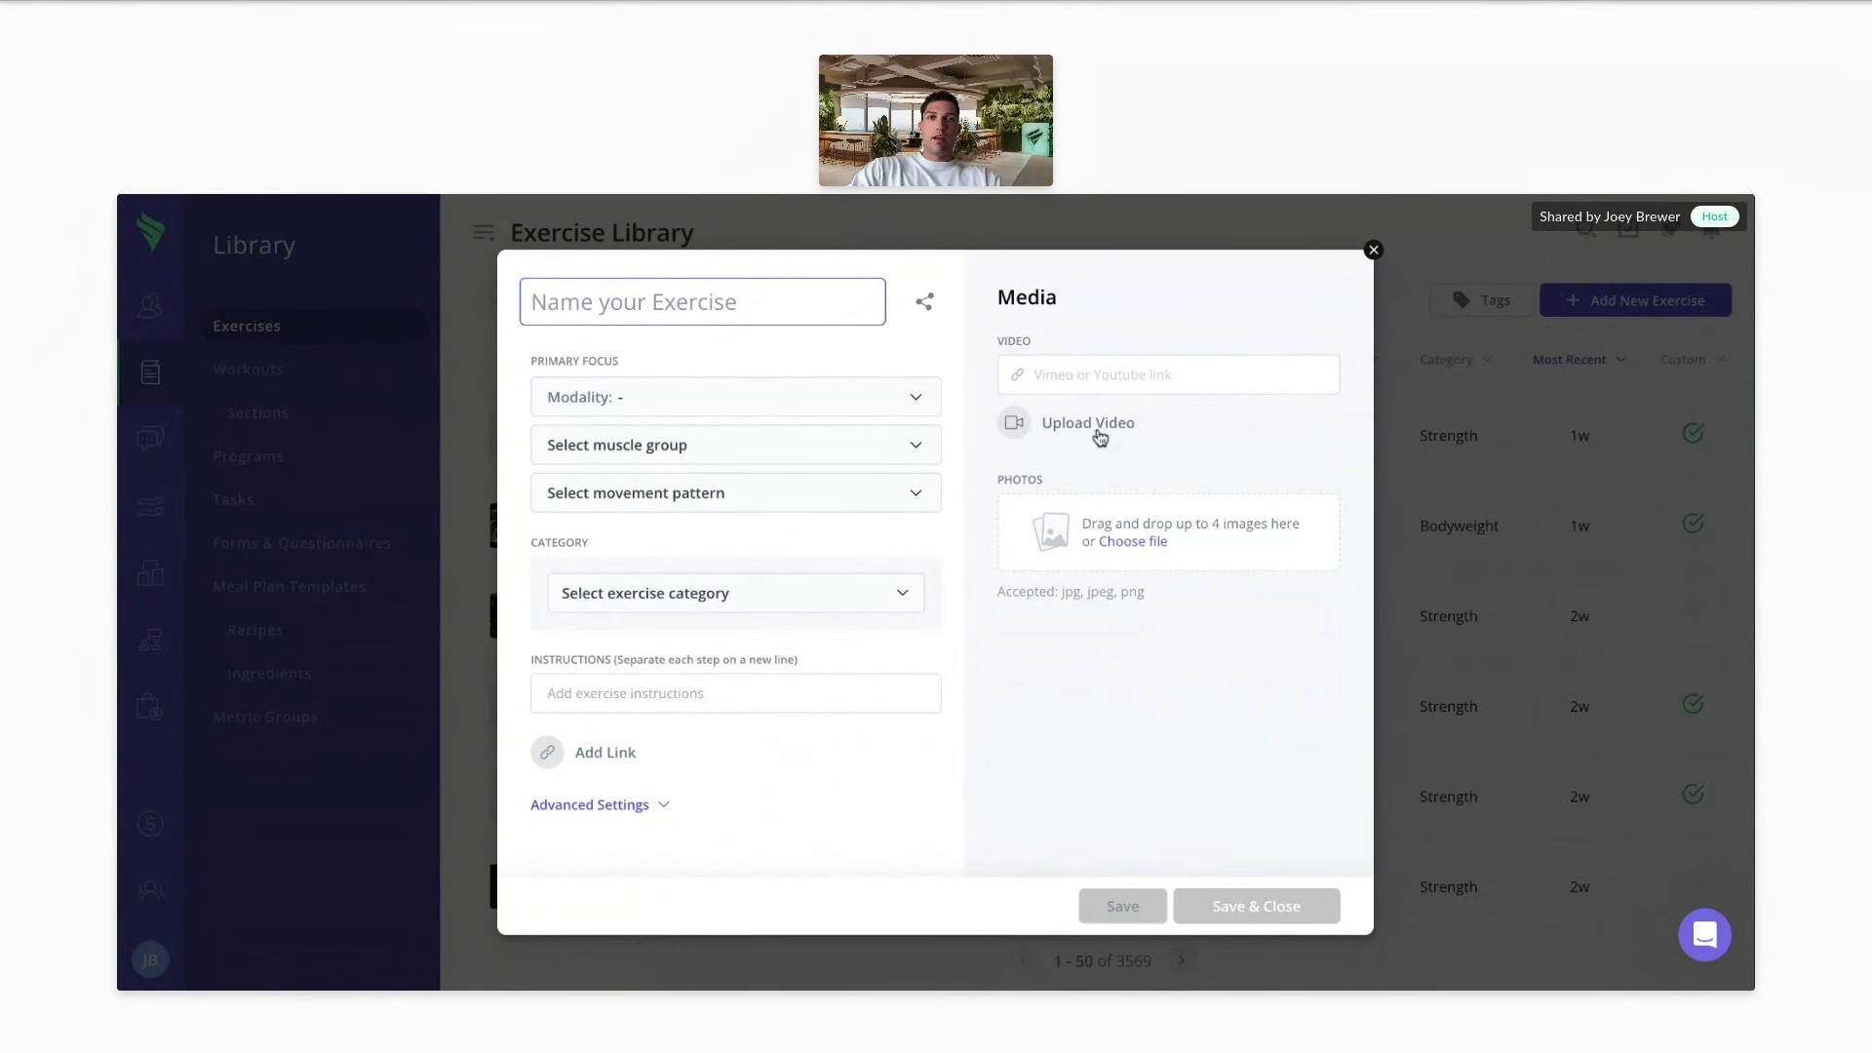
pyautogui.click(1072, 377)
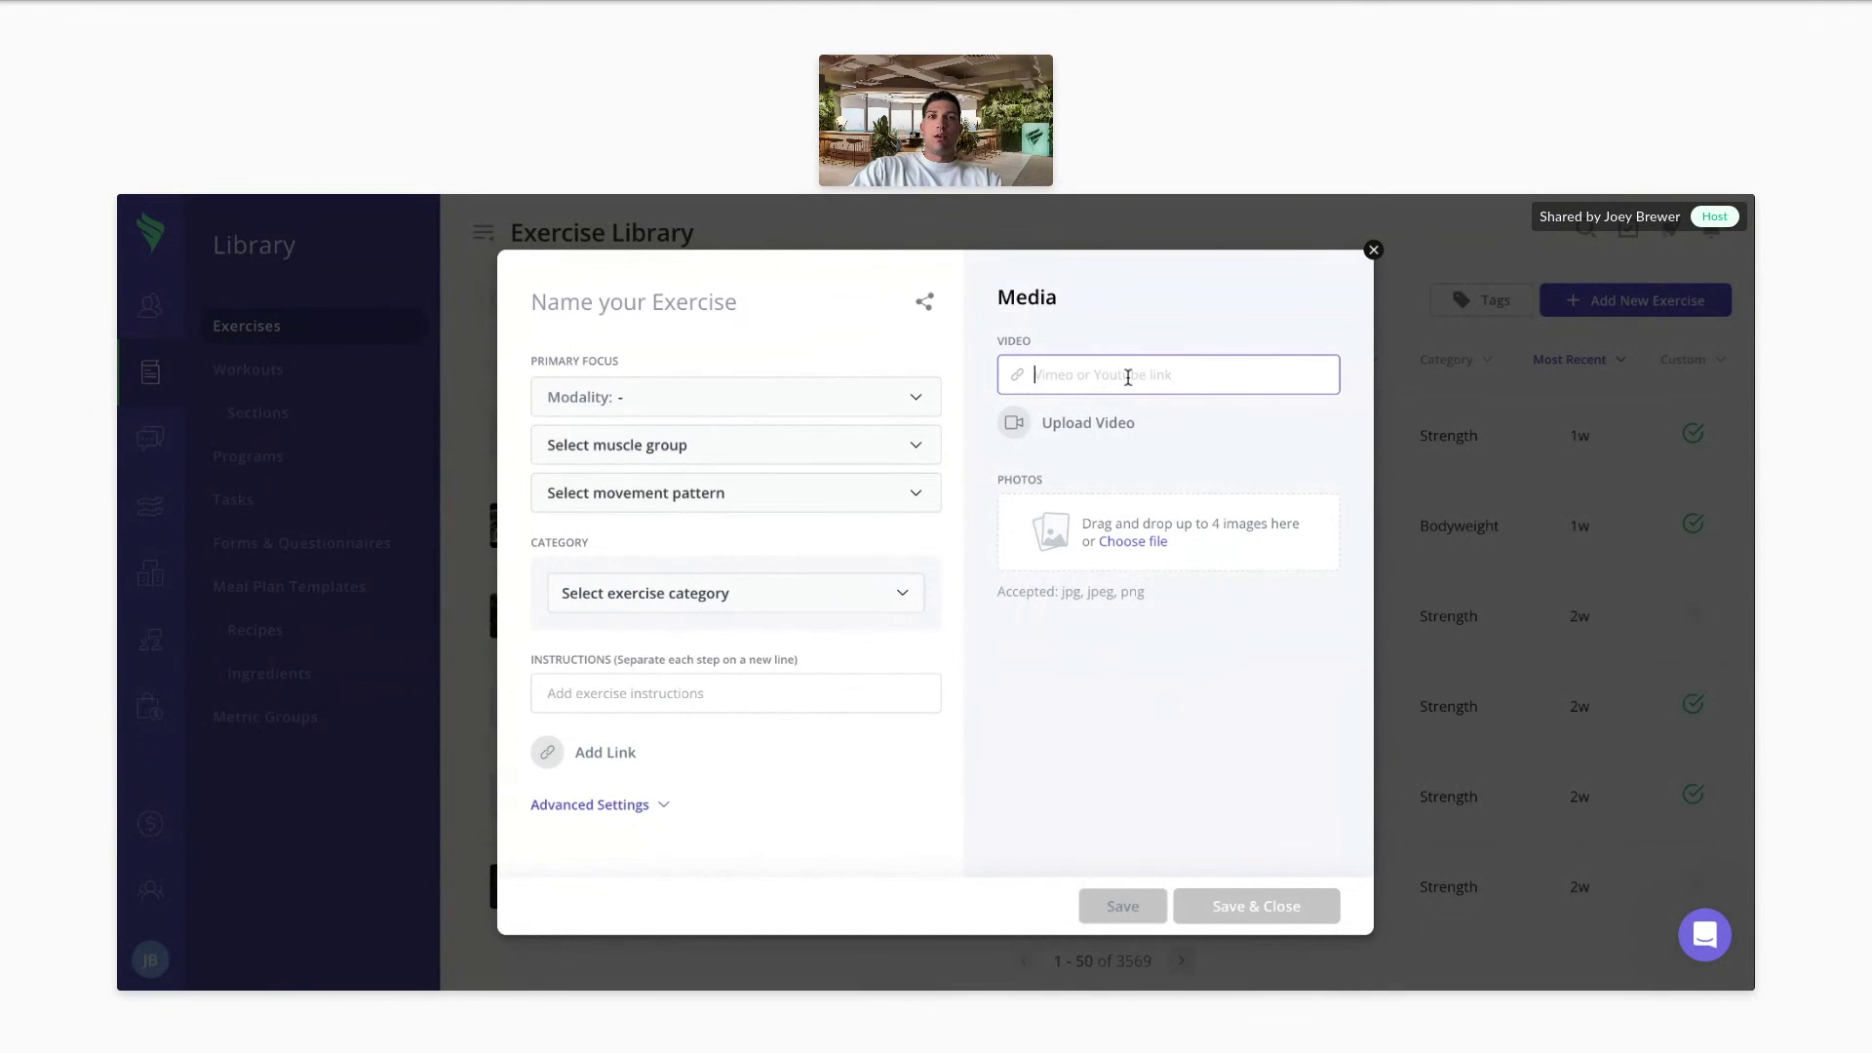
pyautogui.click(1193, 336)
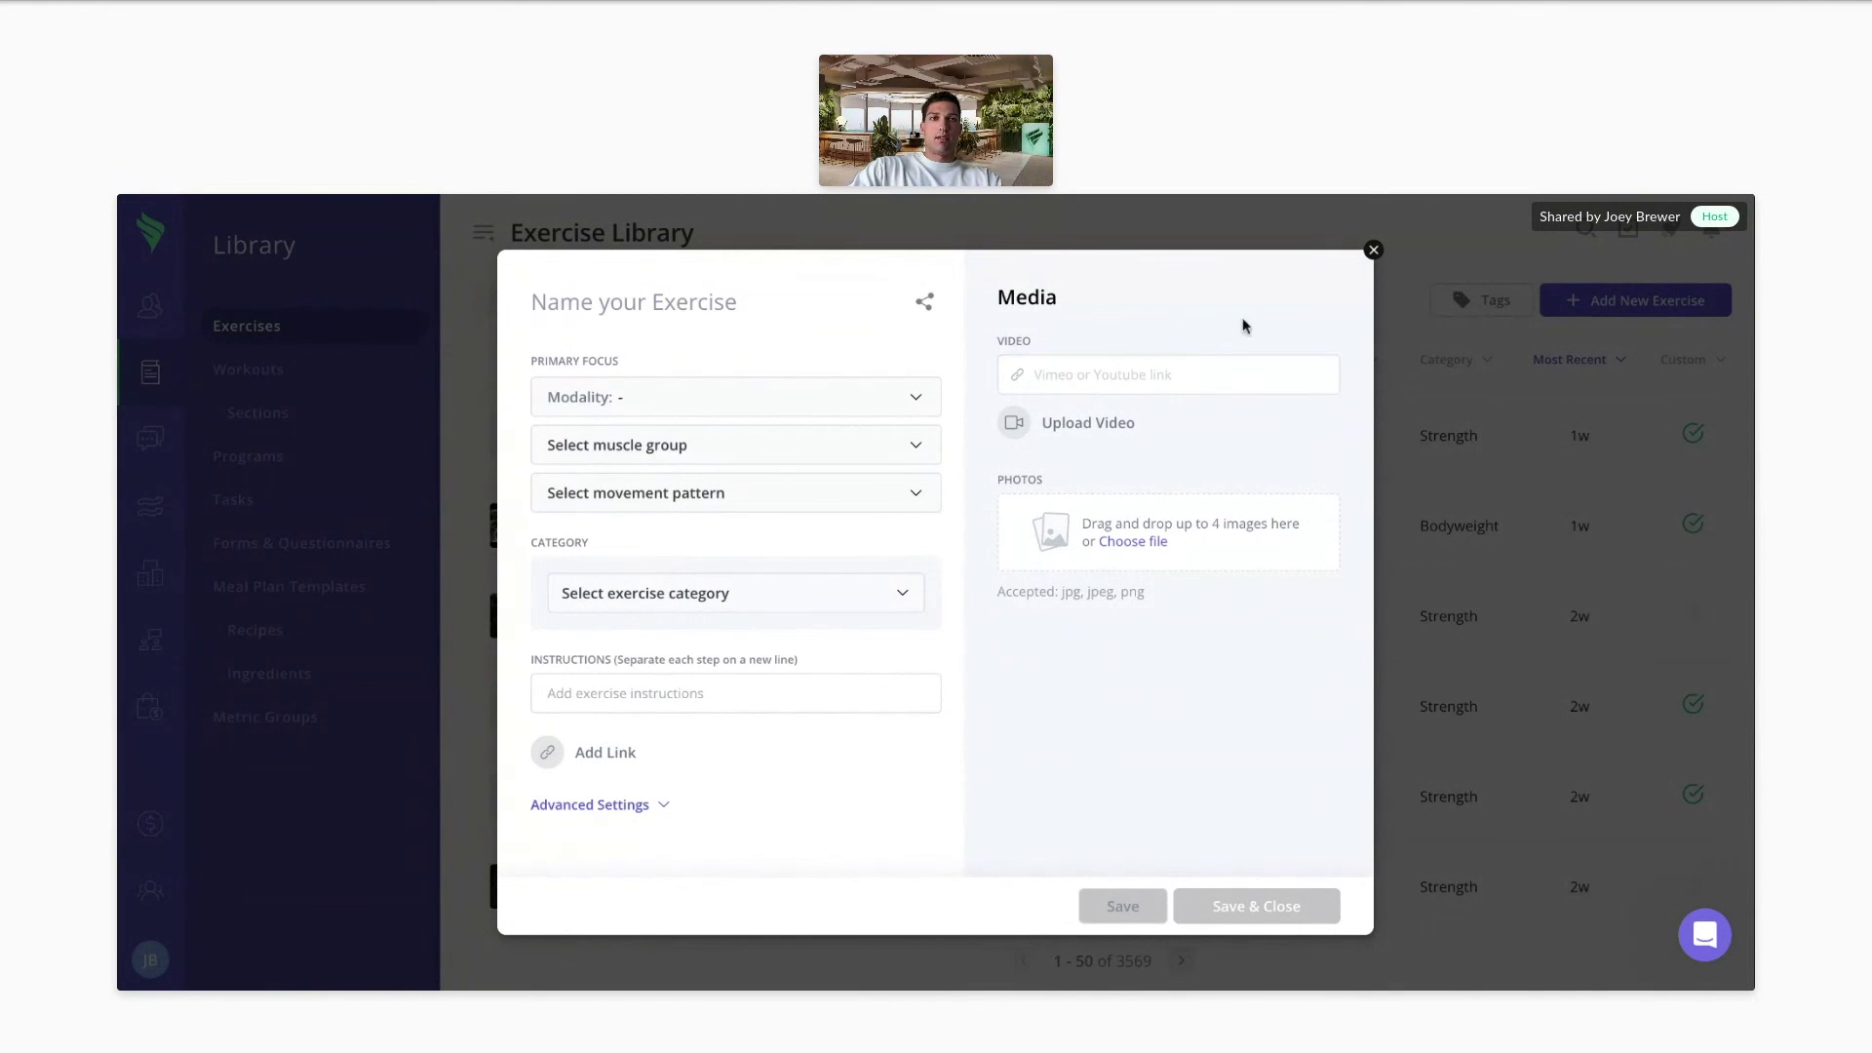
# - Close the new-exercise form without saving
pyautogui.click(1374, 252)
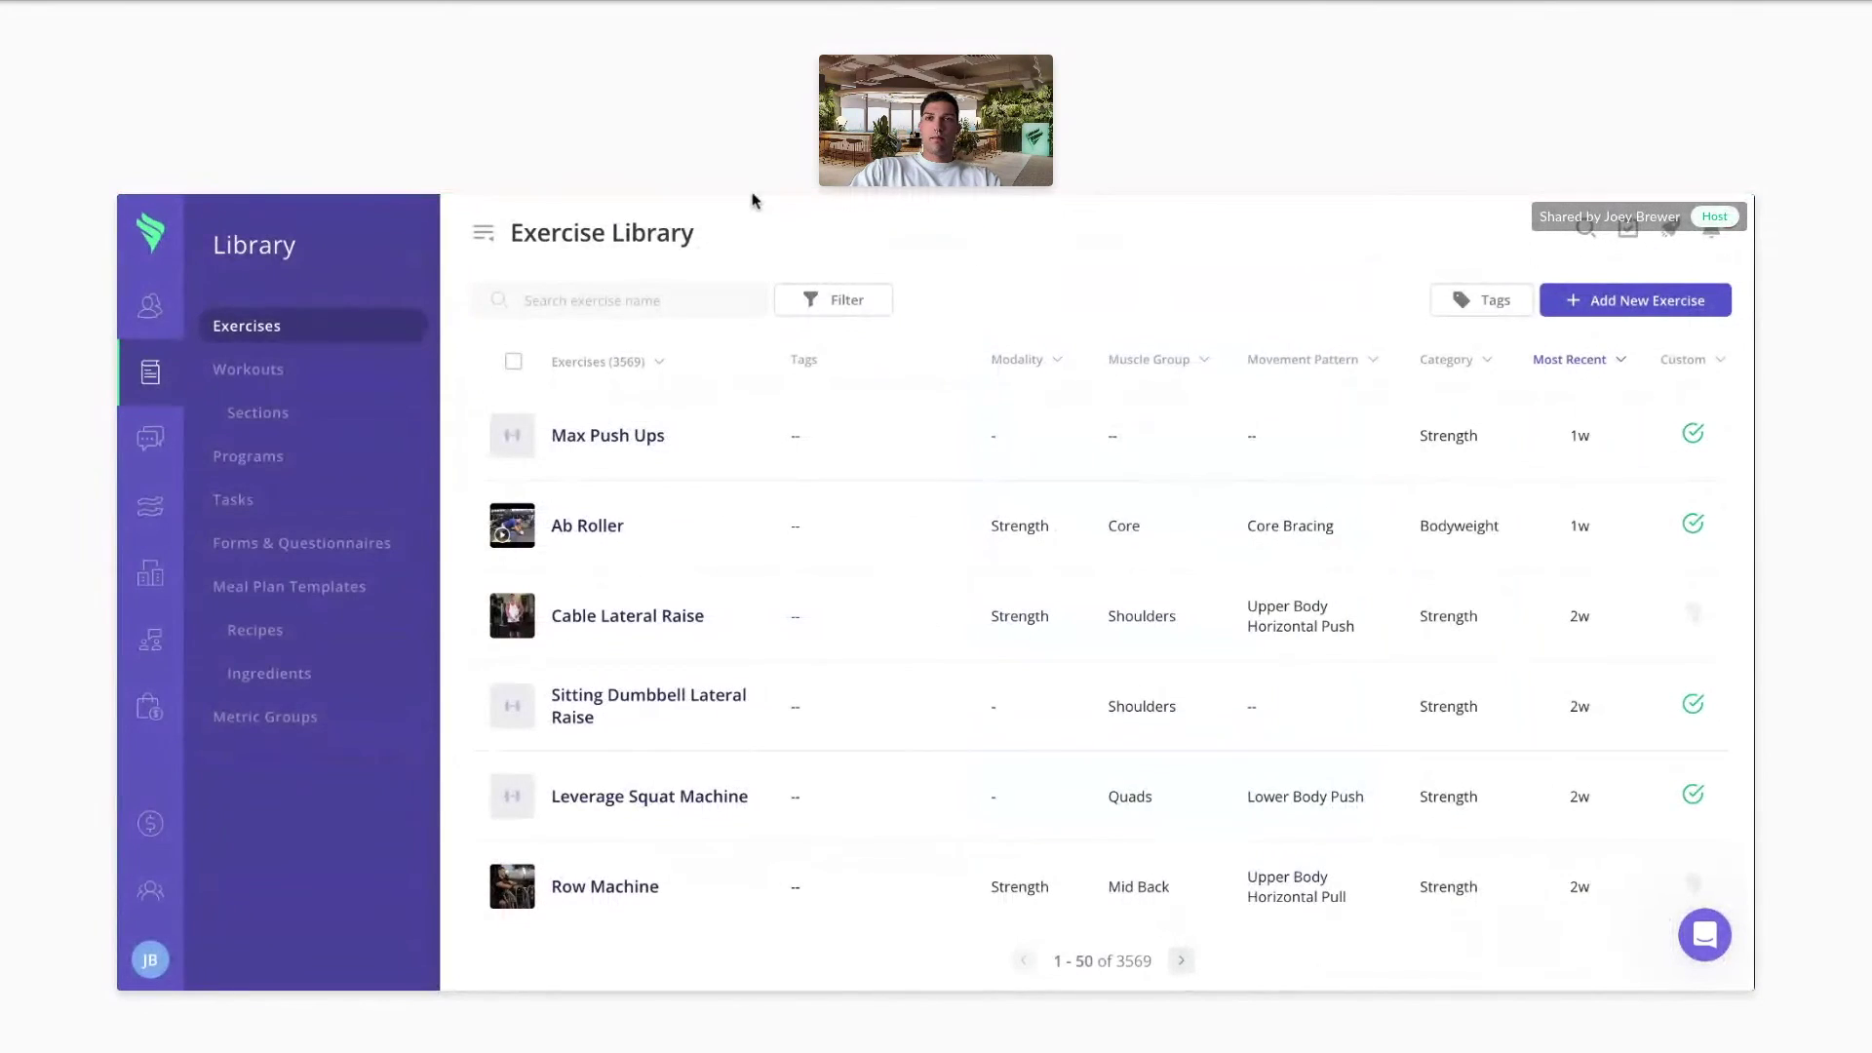